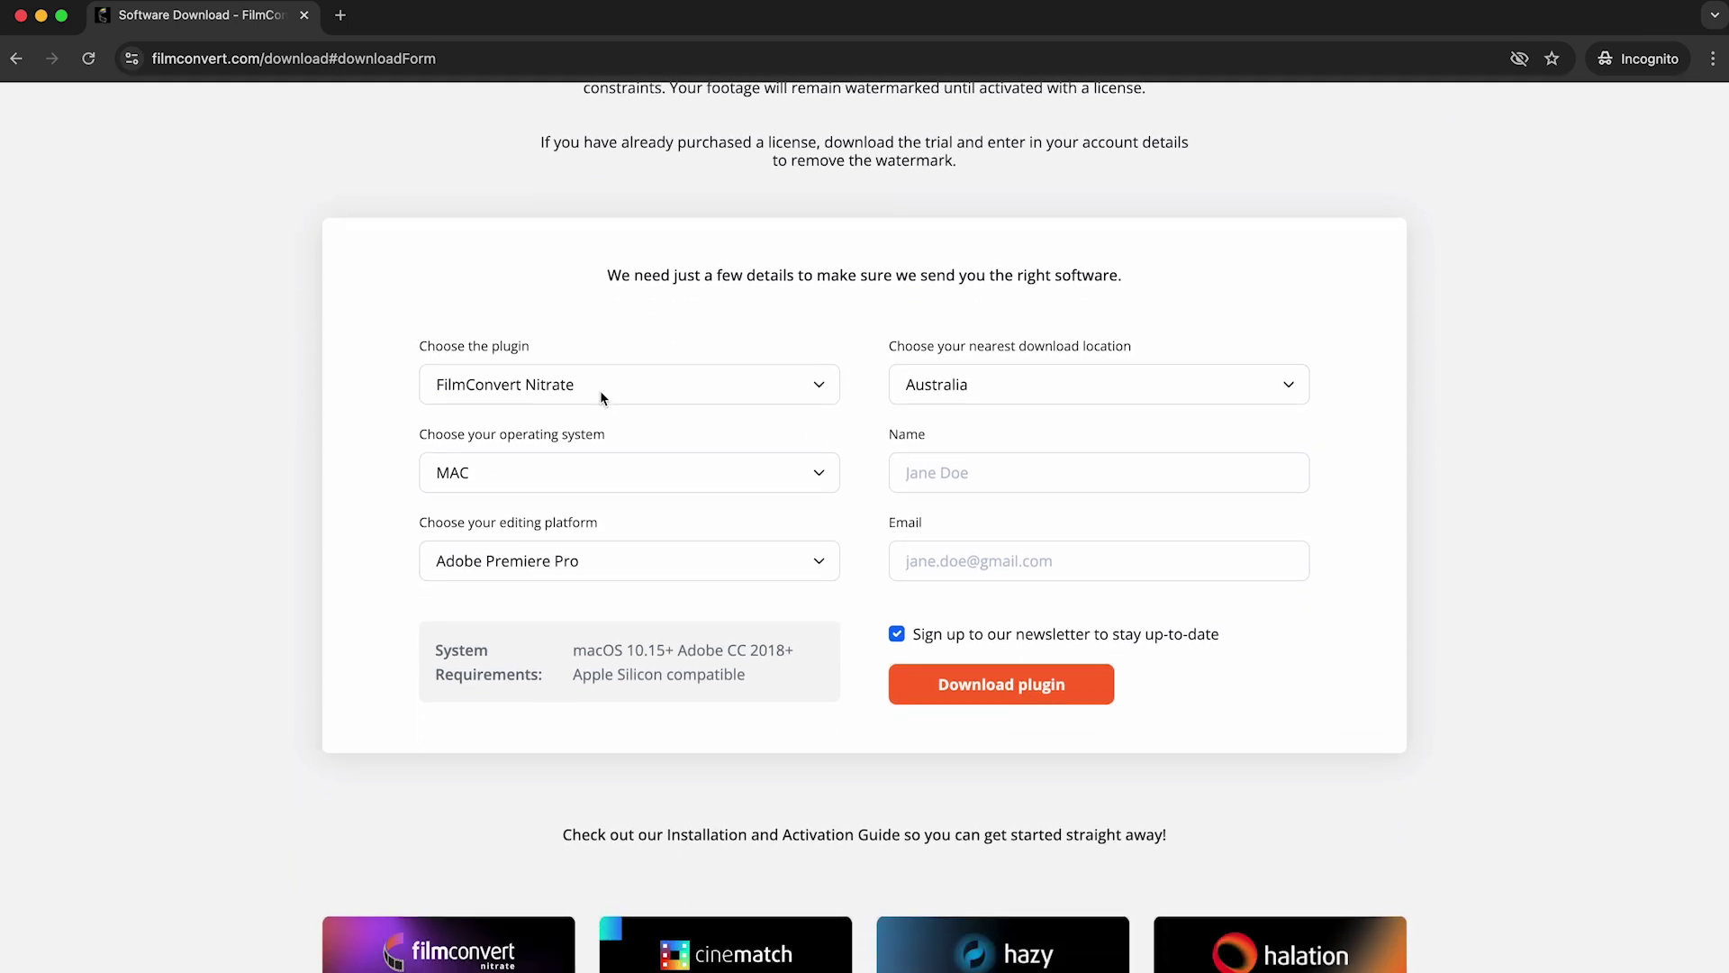
Step: Select Hazy in the 'Choose the plugin' dropdown of the FilmConvert trial download form
{"action": "left_click", "coordinate": [599, 391]}
{"action": "left_click", "coordinate": [599, 439]}
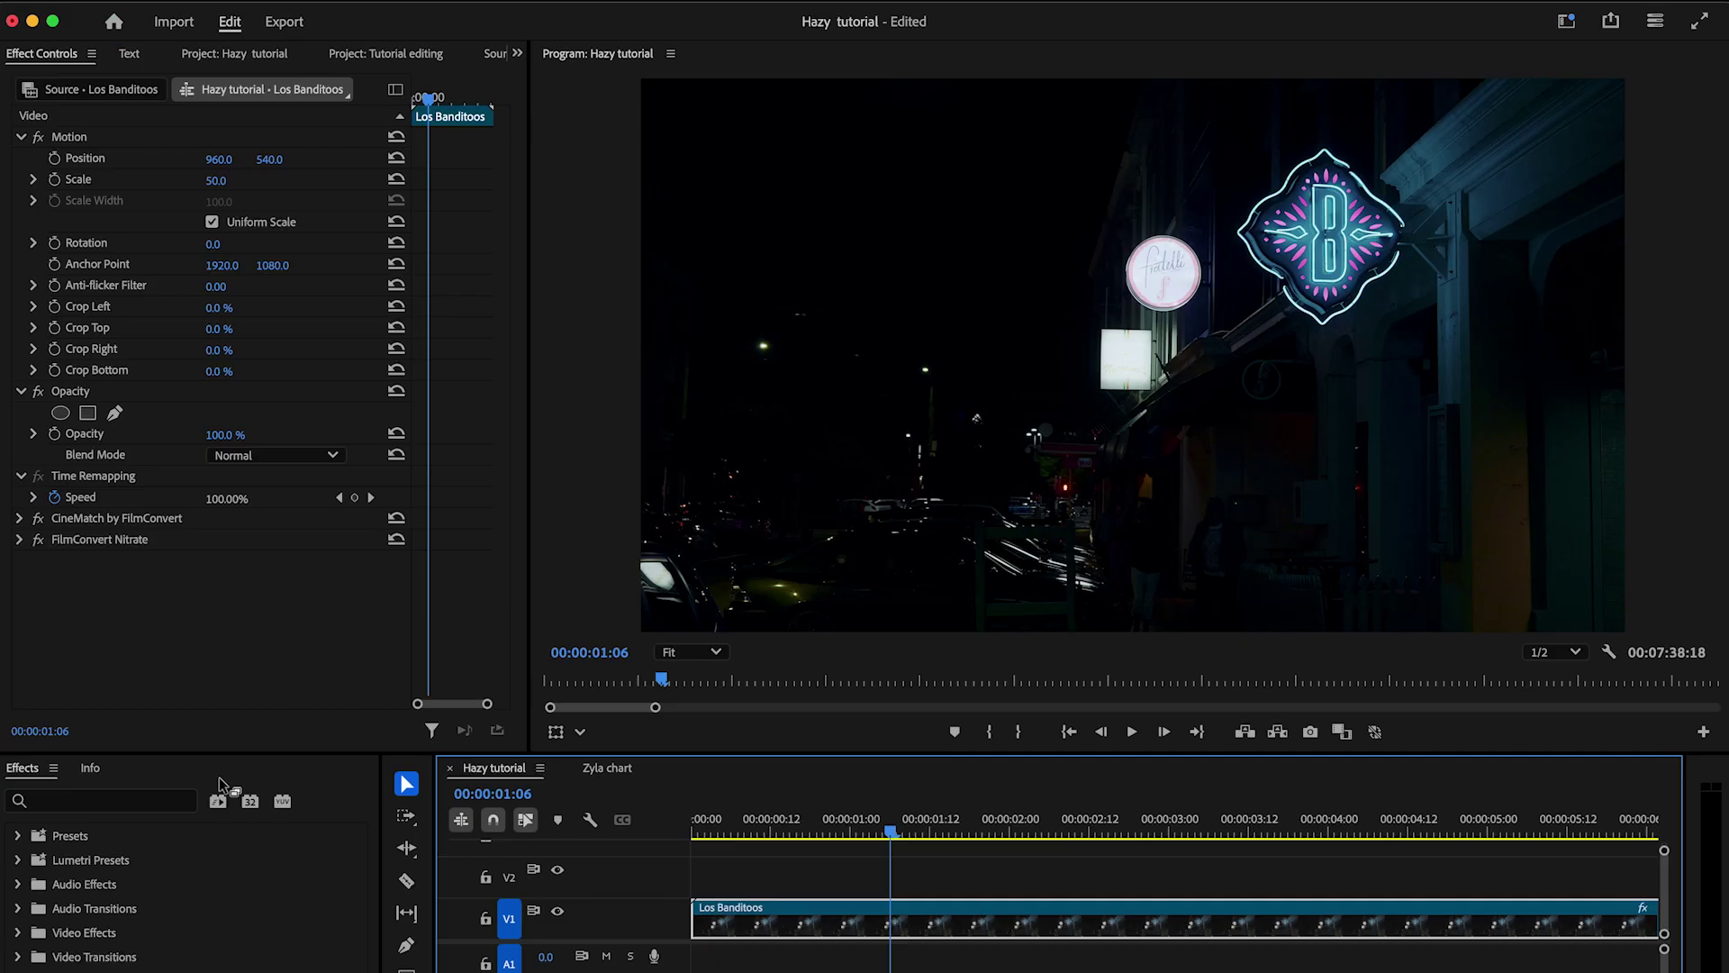
Step: Search 'hazy', drop Hazy by FilmConvert onto the Los Banditoos clip, and reorder it above CineMatch
{"action": "left_click", "coordinate": [122, 801]}
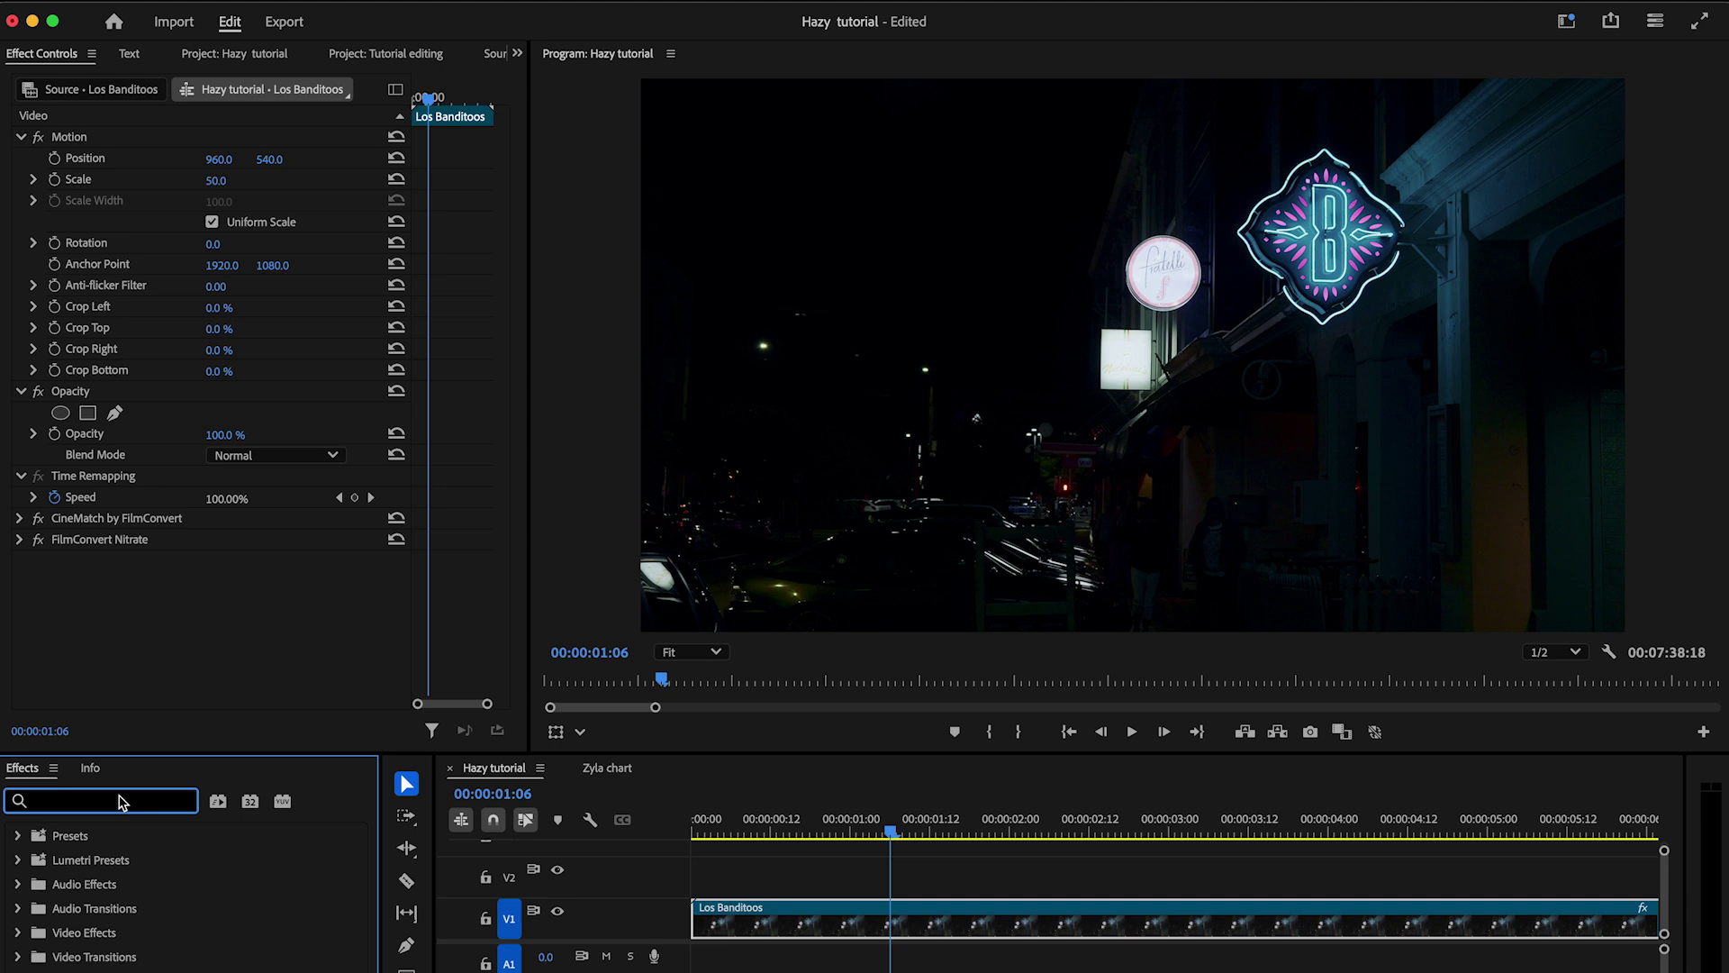
{"action": "type", "text": "hazy"}
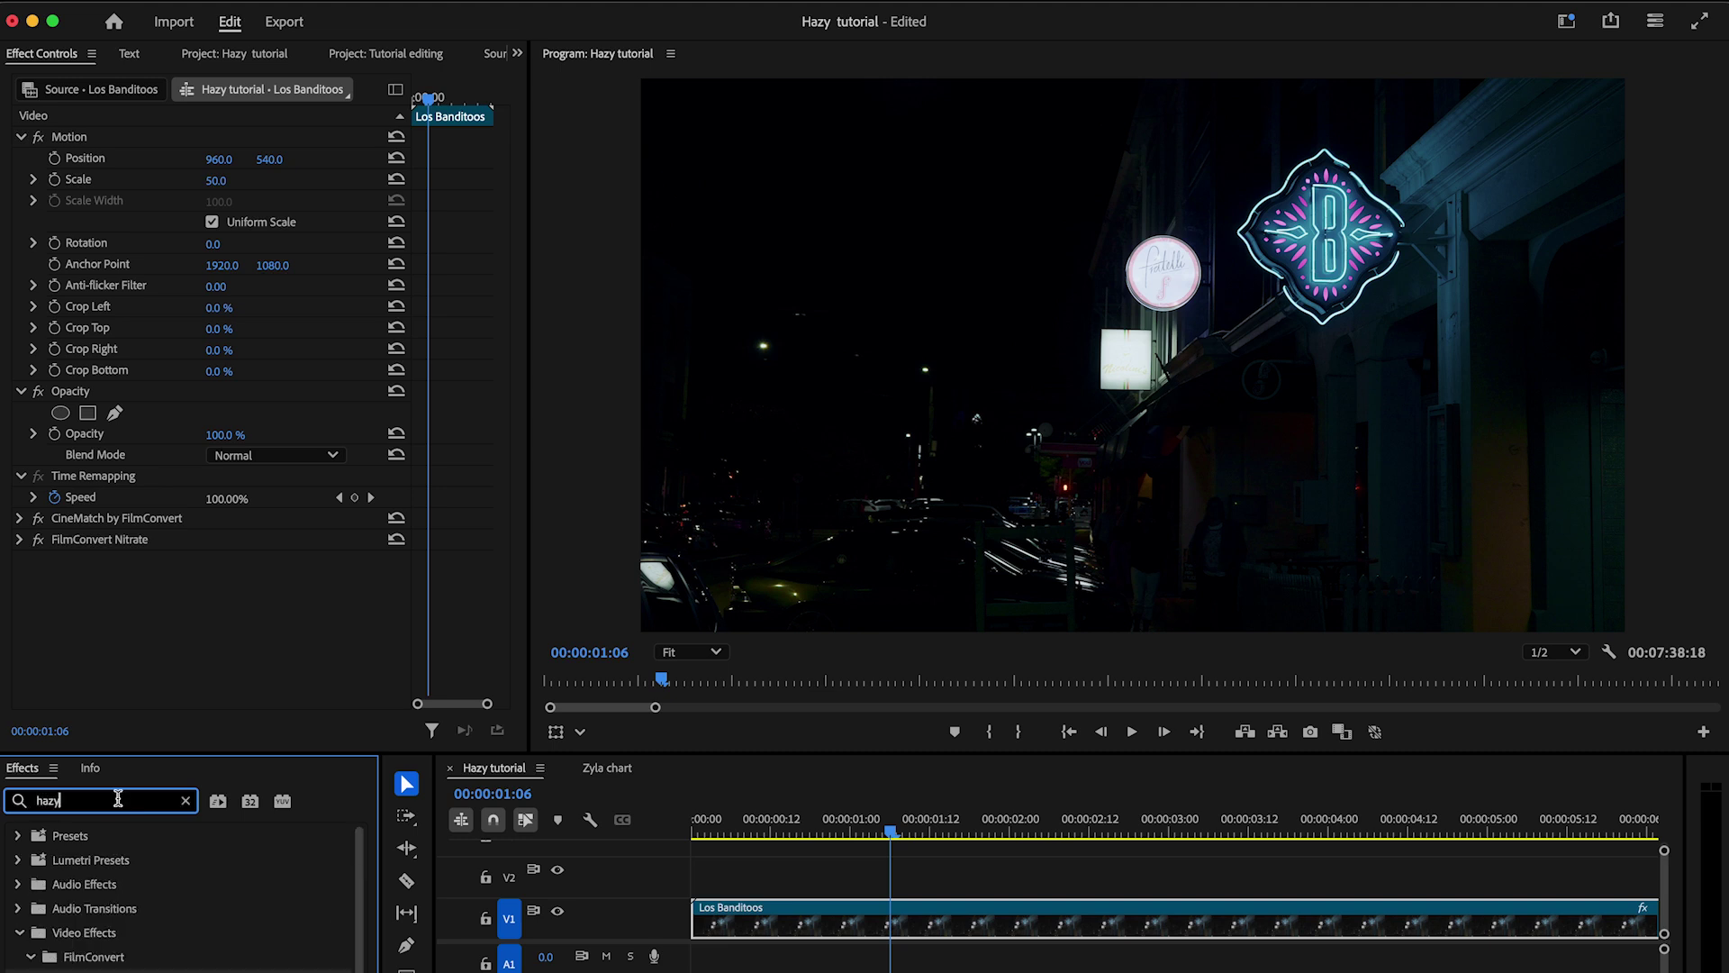
{"action": "left_click_drag", "start_coordinate": [133, 962], "coordinate": [716, 912]}
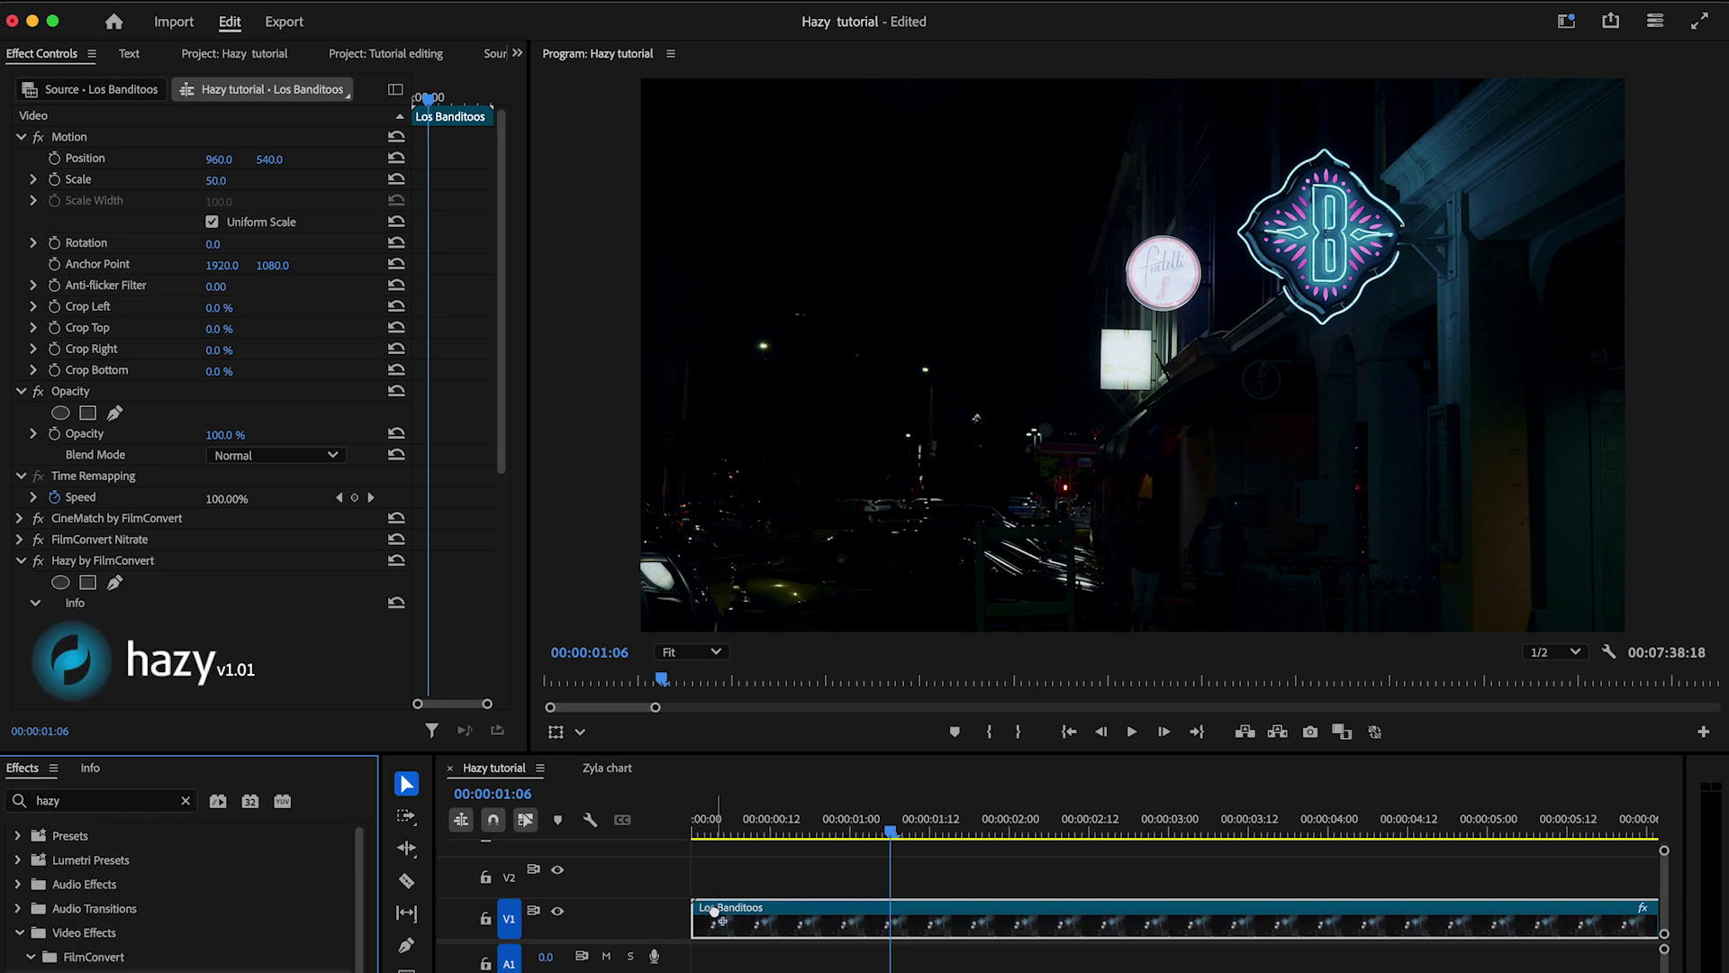
{"action": "left_click", "coordinate": [142, 563]}
{"action": "left_click_drag", "start_coordinate": [142, 564], "coordinate": [144, 517]}
Step: Set Hazy's Manufacturer to Sony and Input Gamma to S-Log3 on the street clip
{"action": "scroll", "coordinate": [115, 532], "scroll_direction": "down", "scroll_amount": 8}
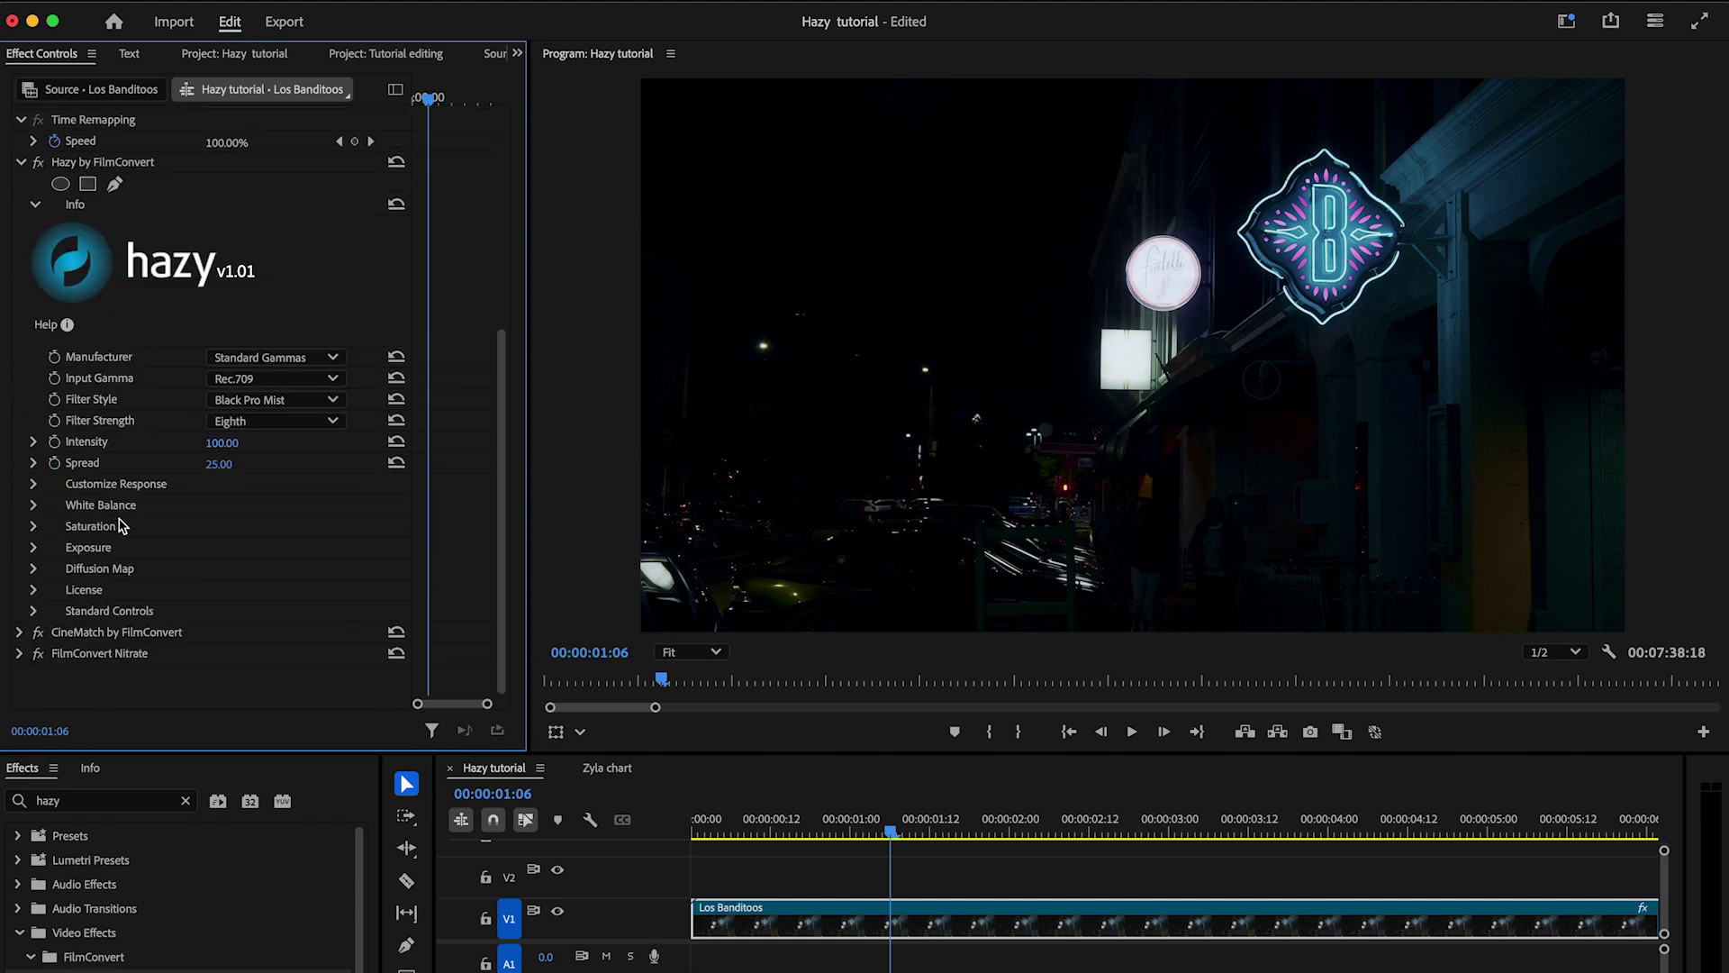
{"action": "left_click", "coordinate": [235, 363]}
{"action": "left_click", "coordinate": [253, 662]}
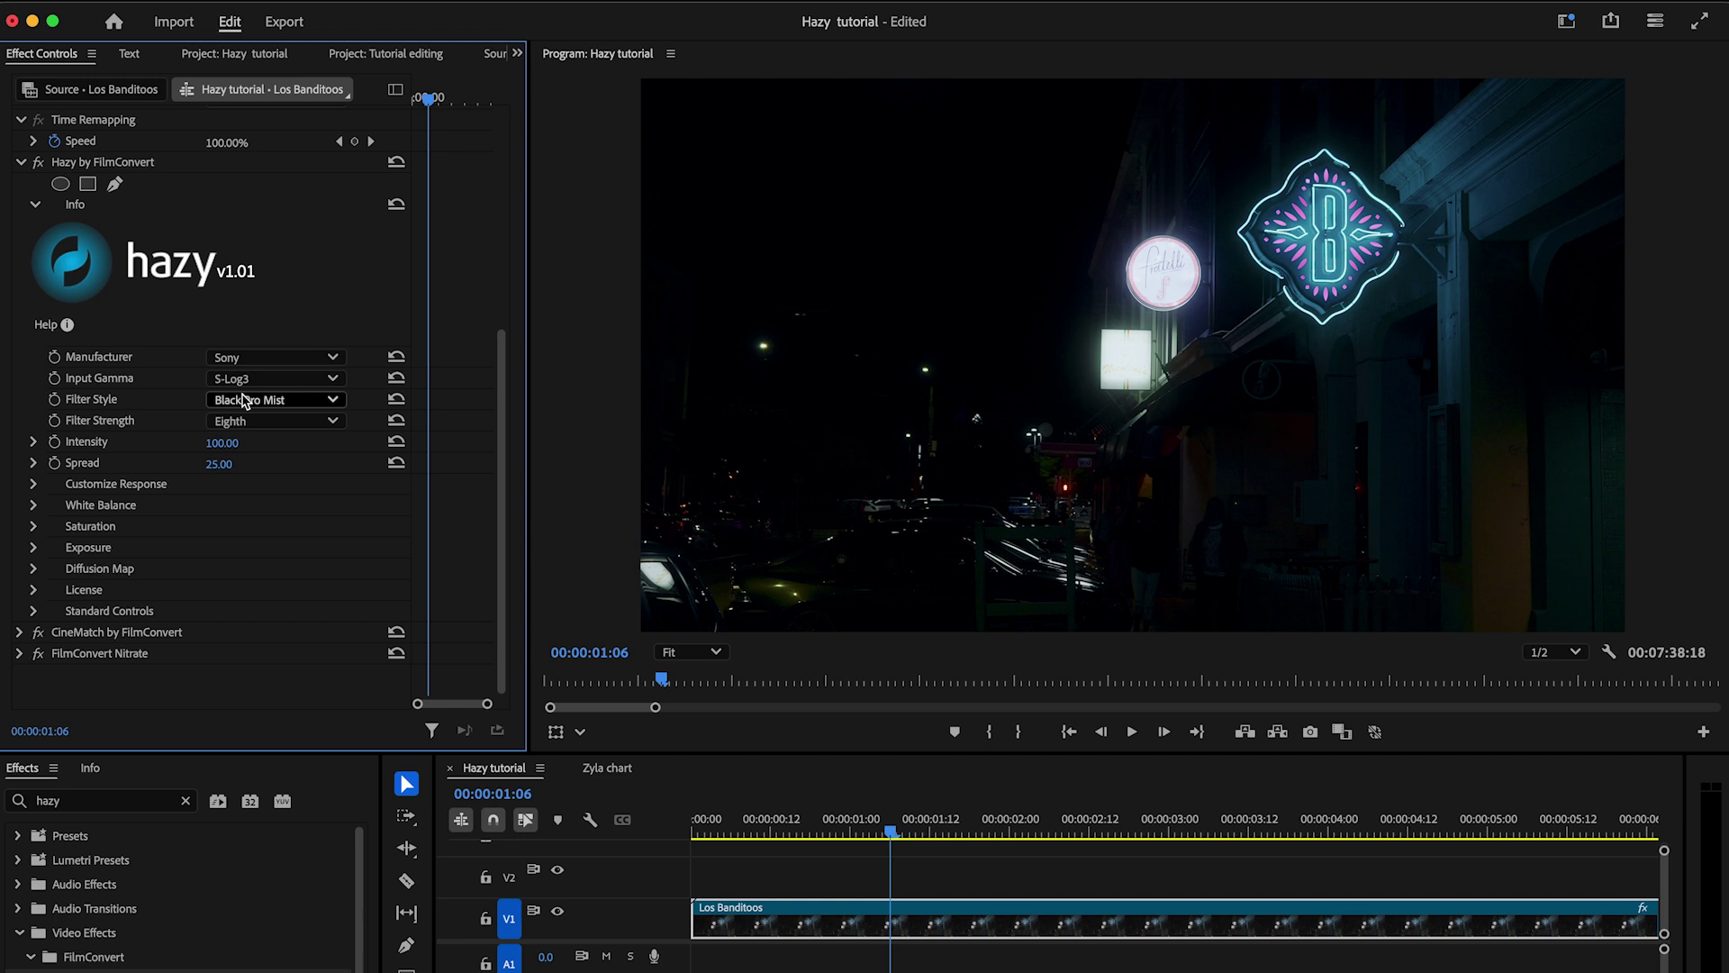
{"action": "left_click", "coordinate": [249, 380]}
{"action": "left_click", "coordinate": [248, 410]}
Step: Confirm Hazy's Sony manufacturer and S-Log3 gamma, then switch to the Zyla chart sequence
{"action": "left_click", "coordinate": [276, 357]}
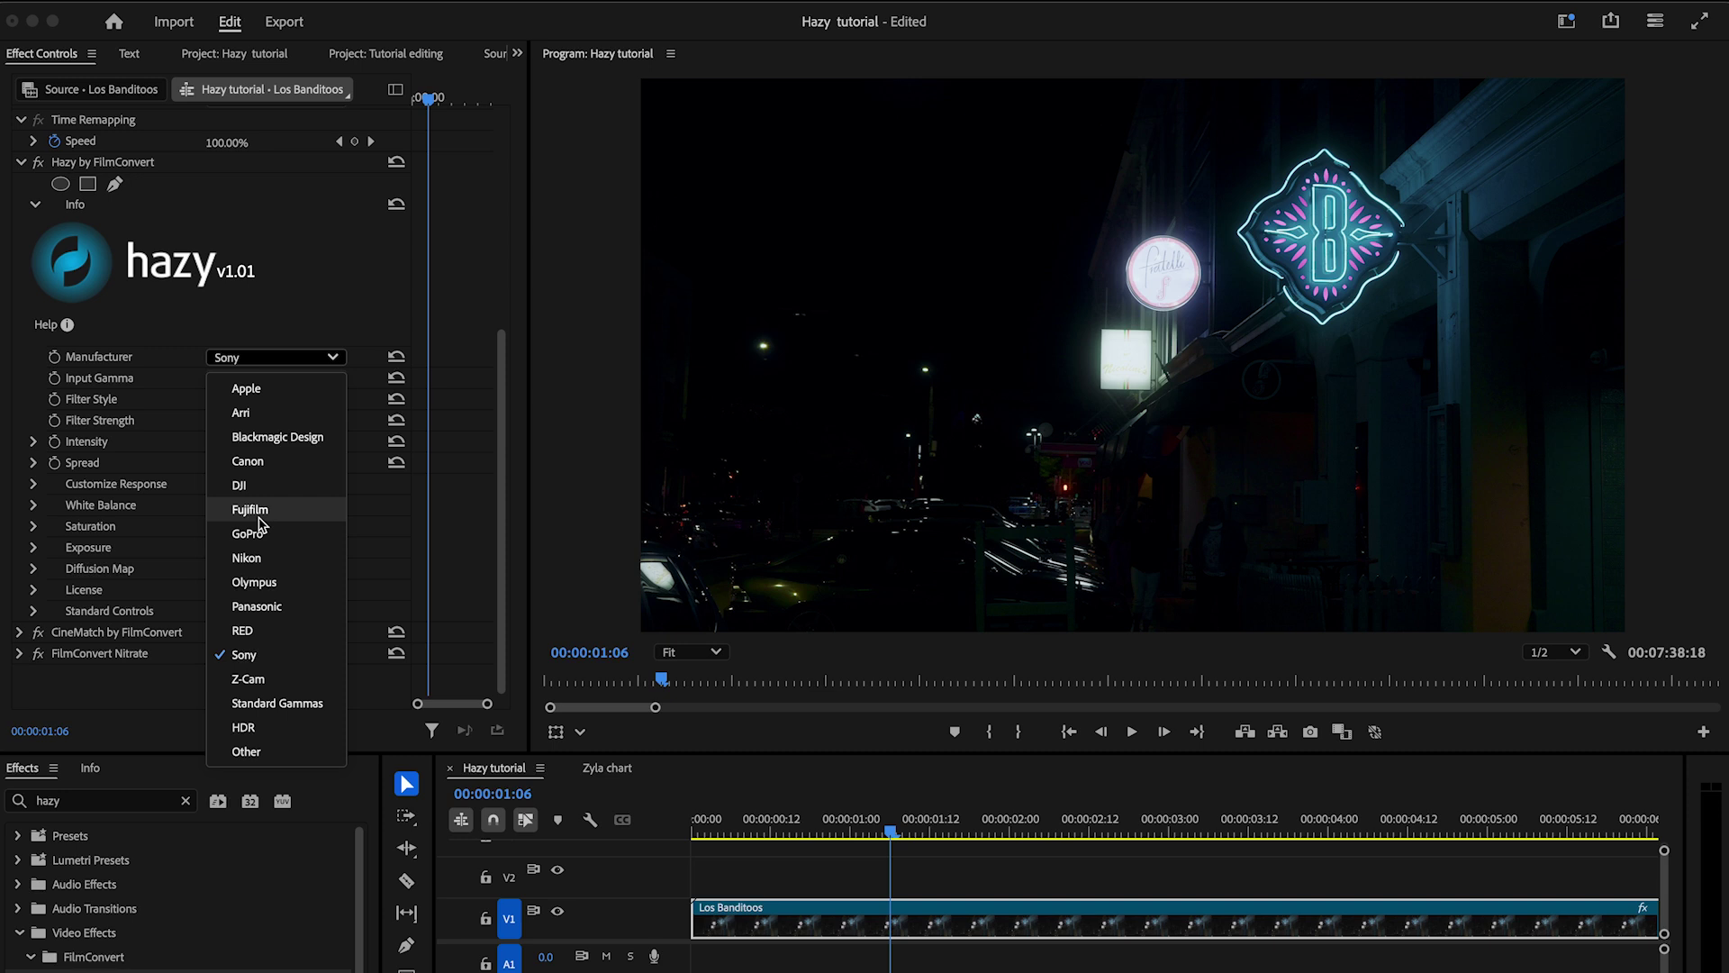
{"action": "left_click", "coordinate": [261, 655]}
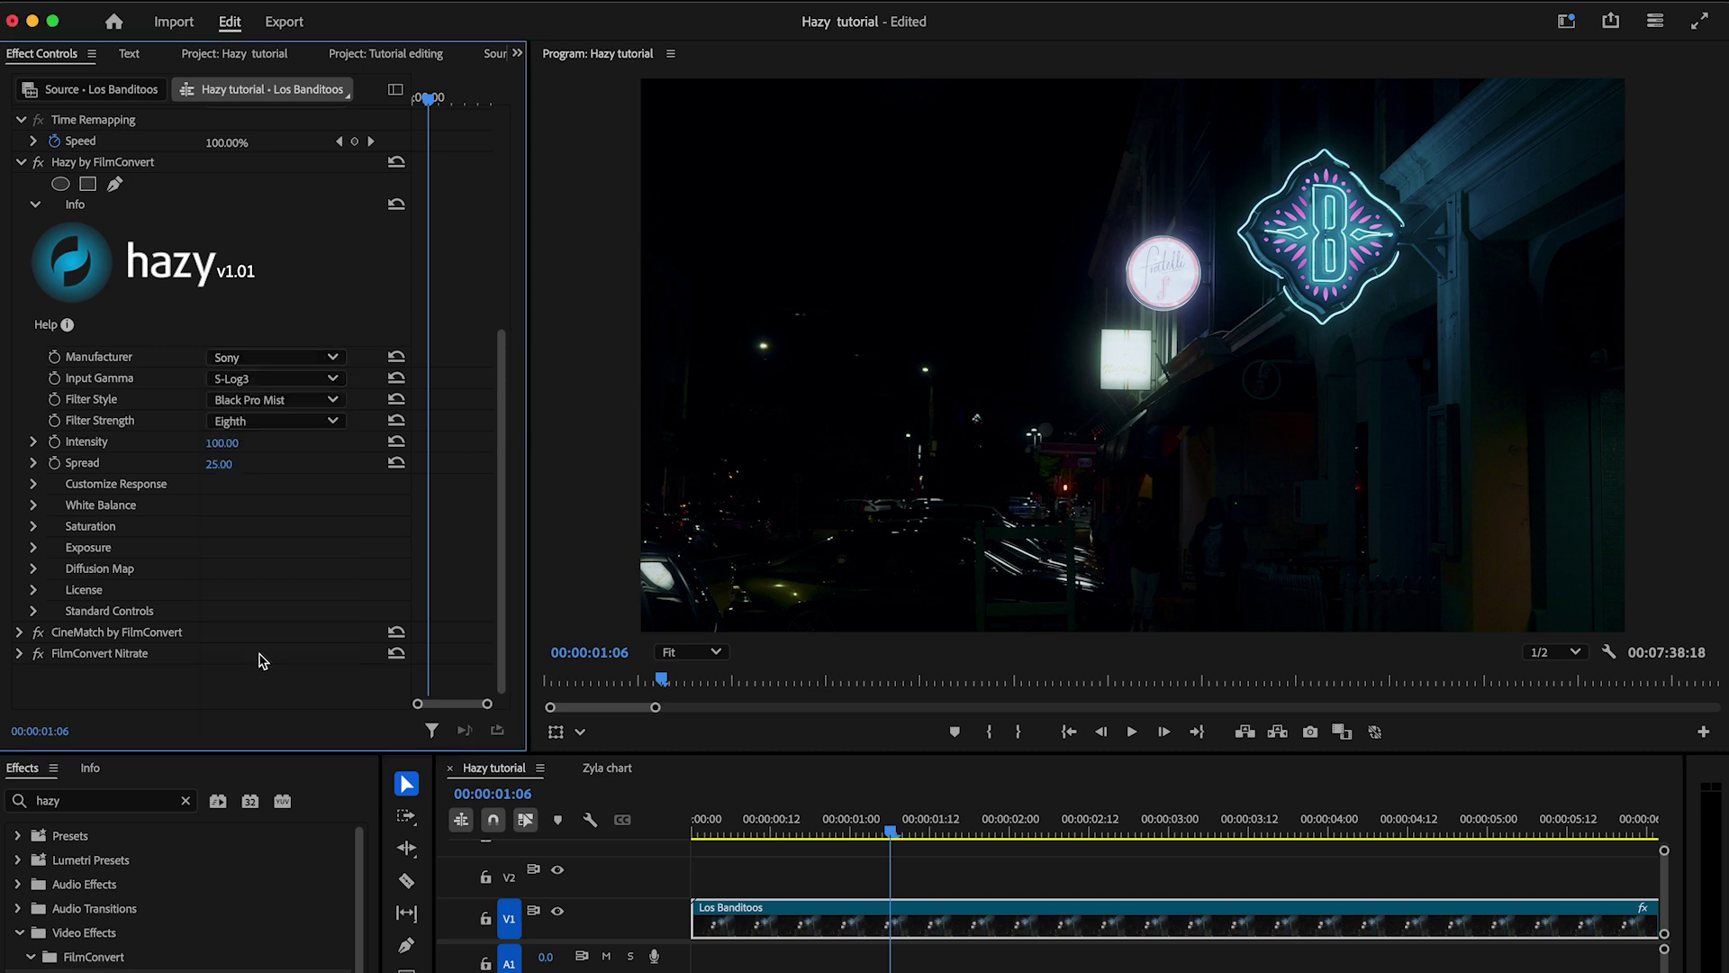
{"action": "left_click", "coordinate": [242, 379]}
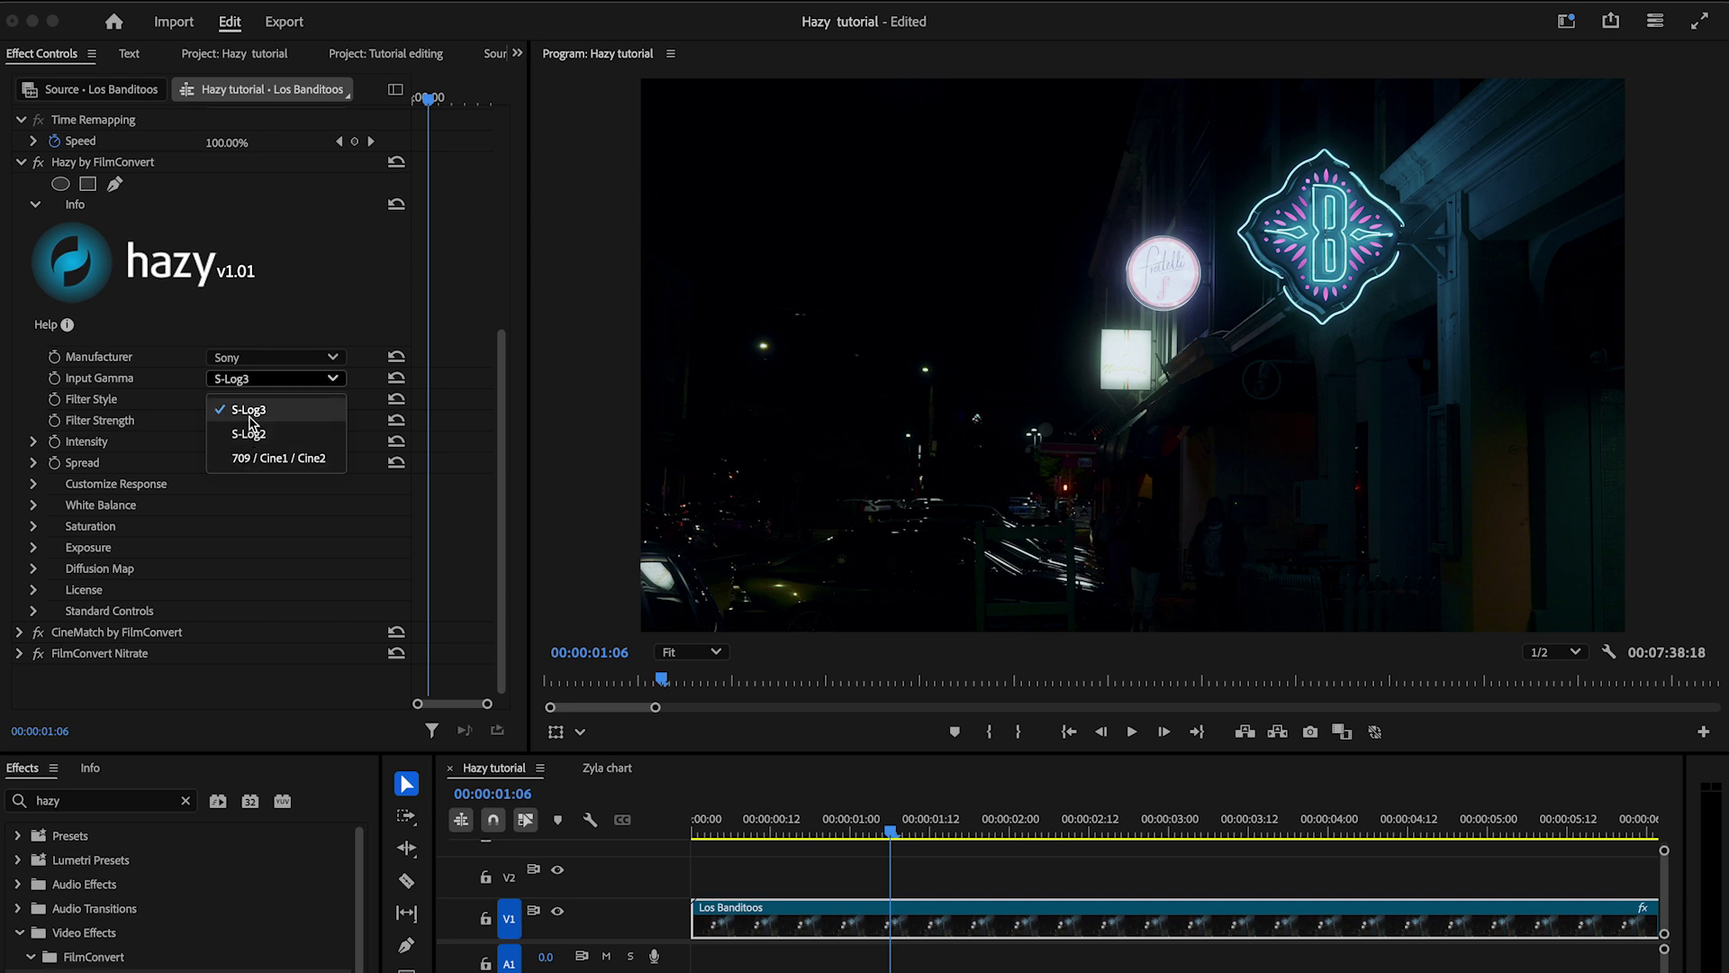
{"action": "left_click", "coordinate": [252, 420]}
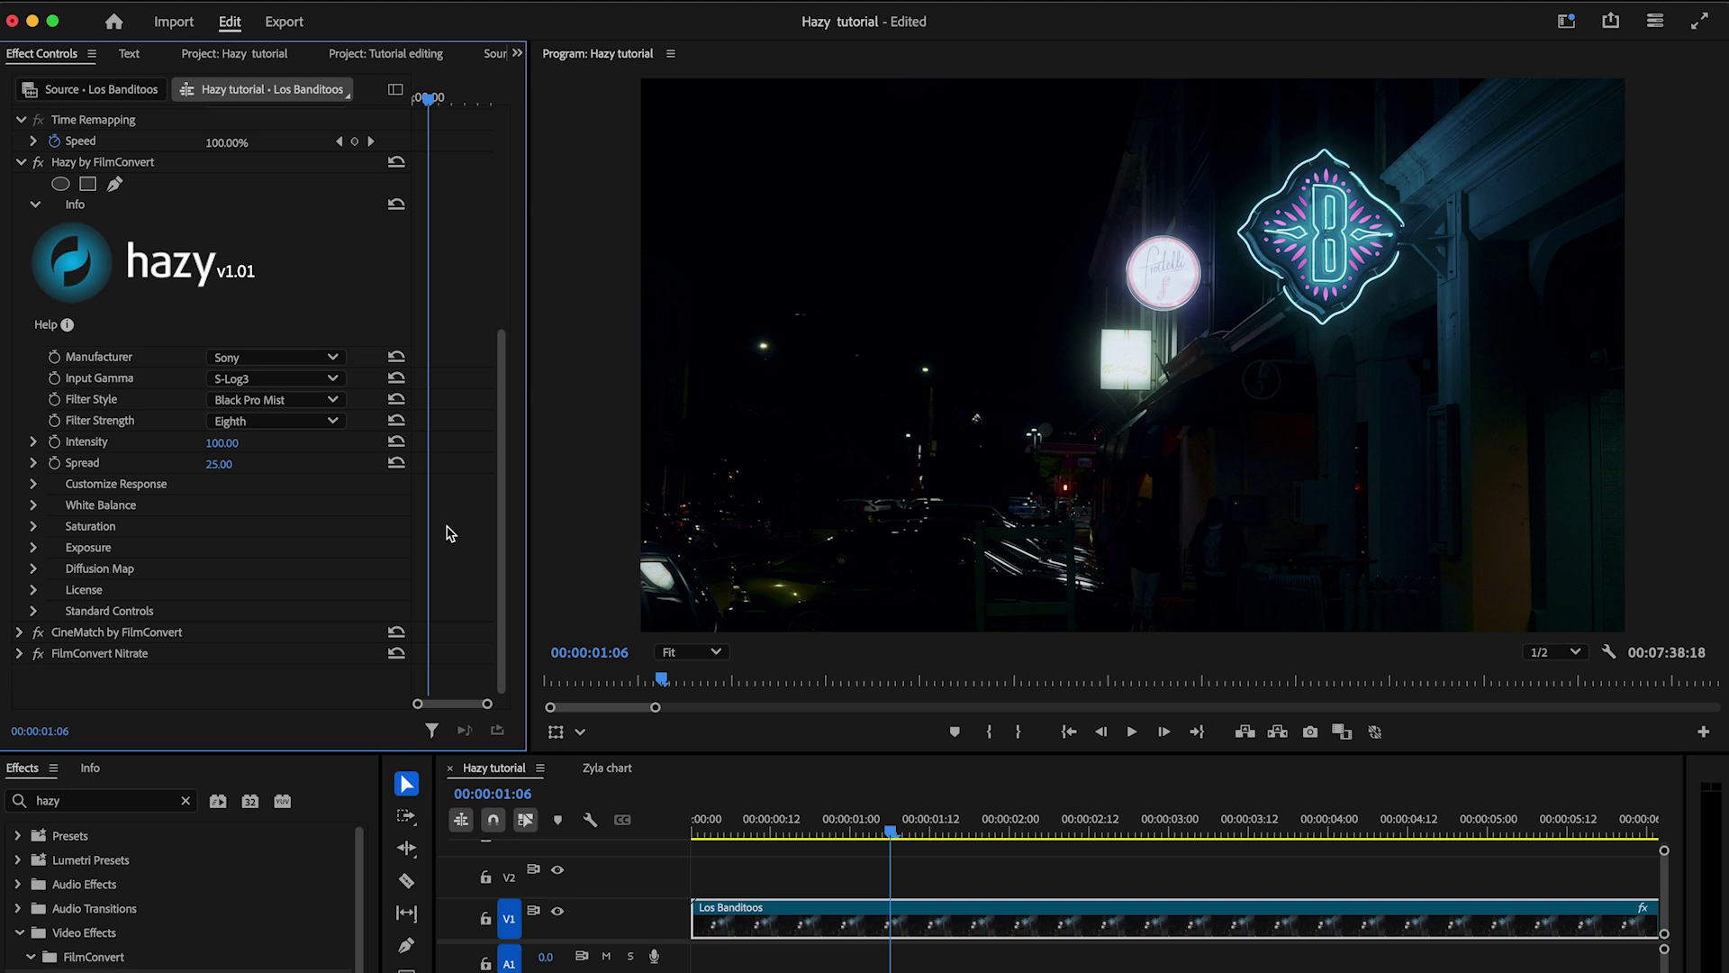
{"action": "left_click", "coordinate": [608, 770]}
Step: Compare Bloom, Diffusion, Haze and Smoke filter styles, then return to Black Pro Mist
{"action": "scroll", "coordinate": [323, 622], "scroll_direction": "down", "scroll_amount": 5}
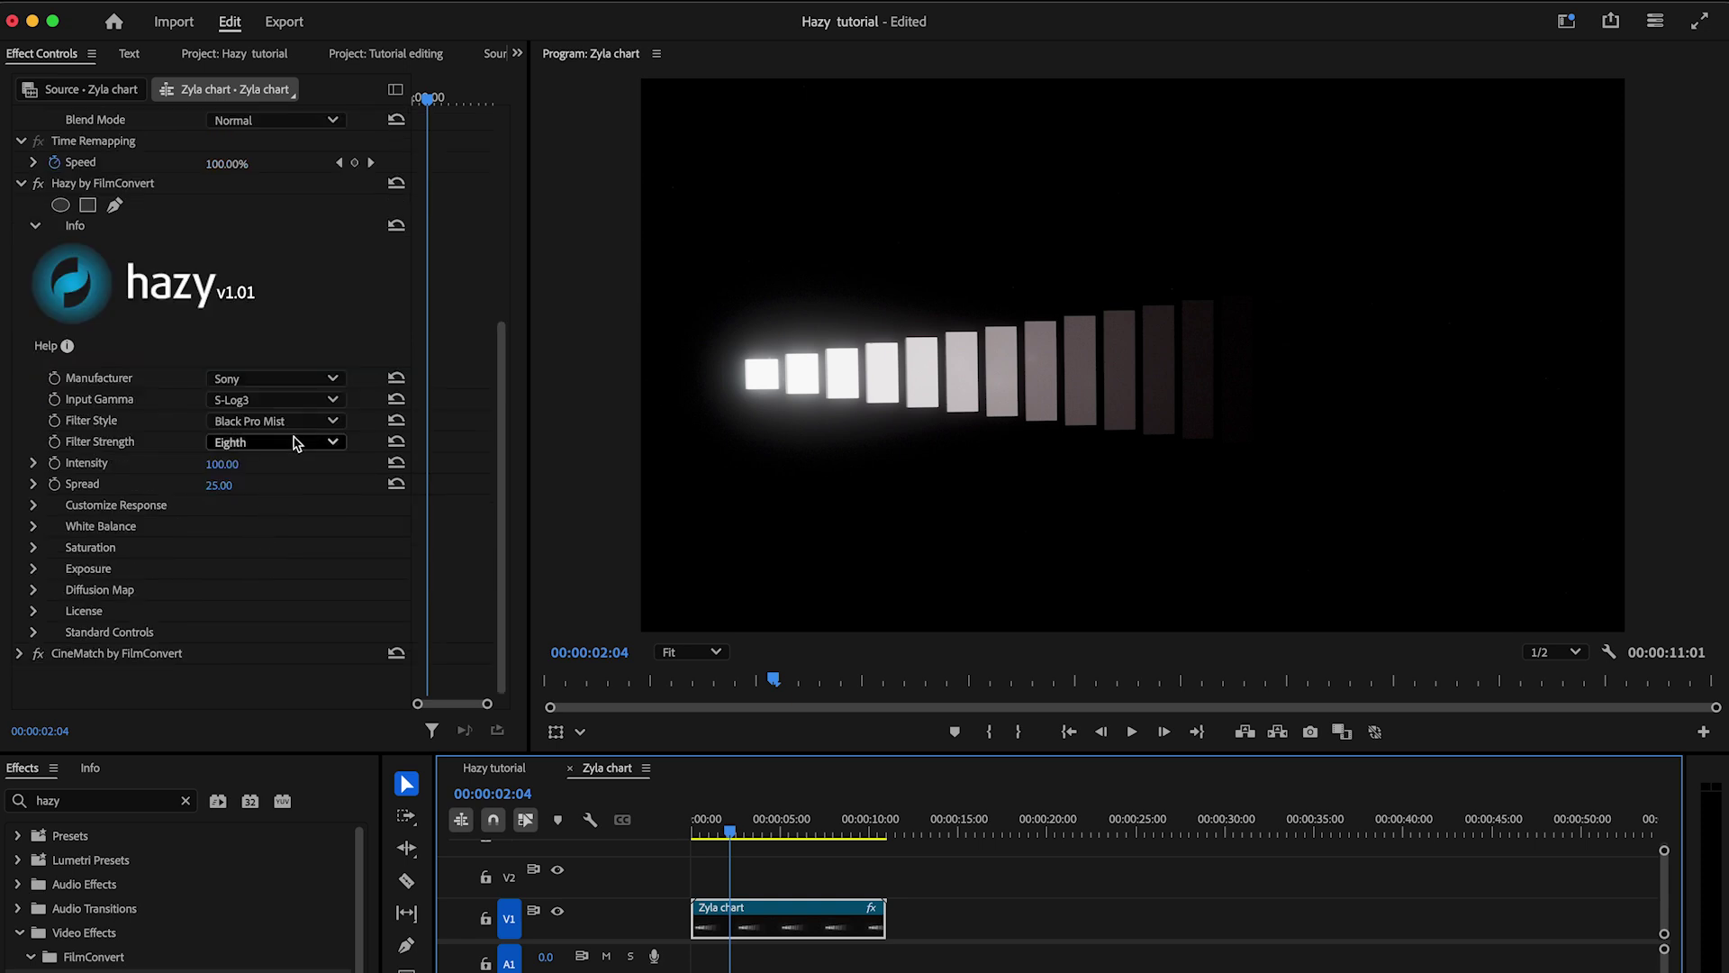
{"action": "left_click", "coordinate": [308, 422]}
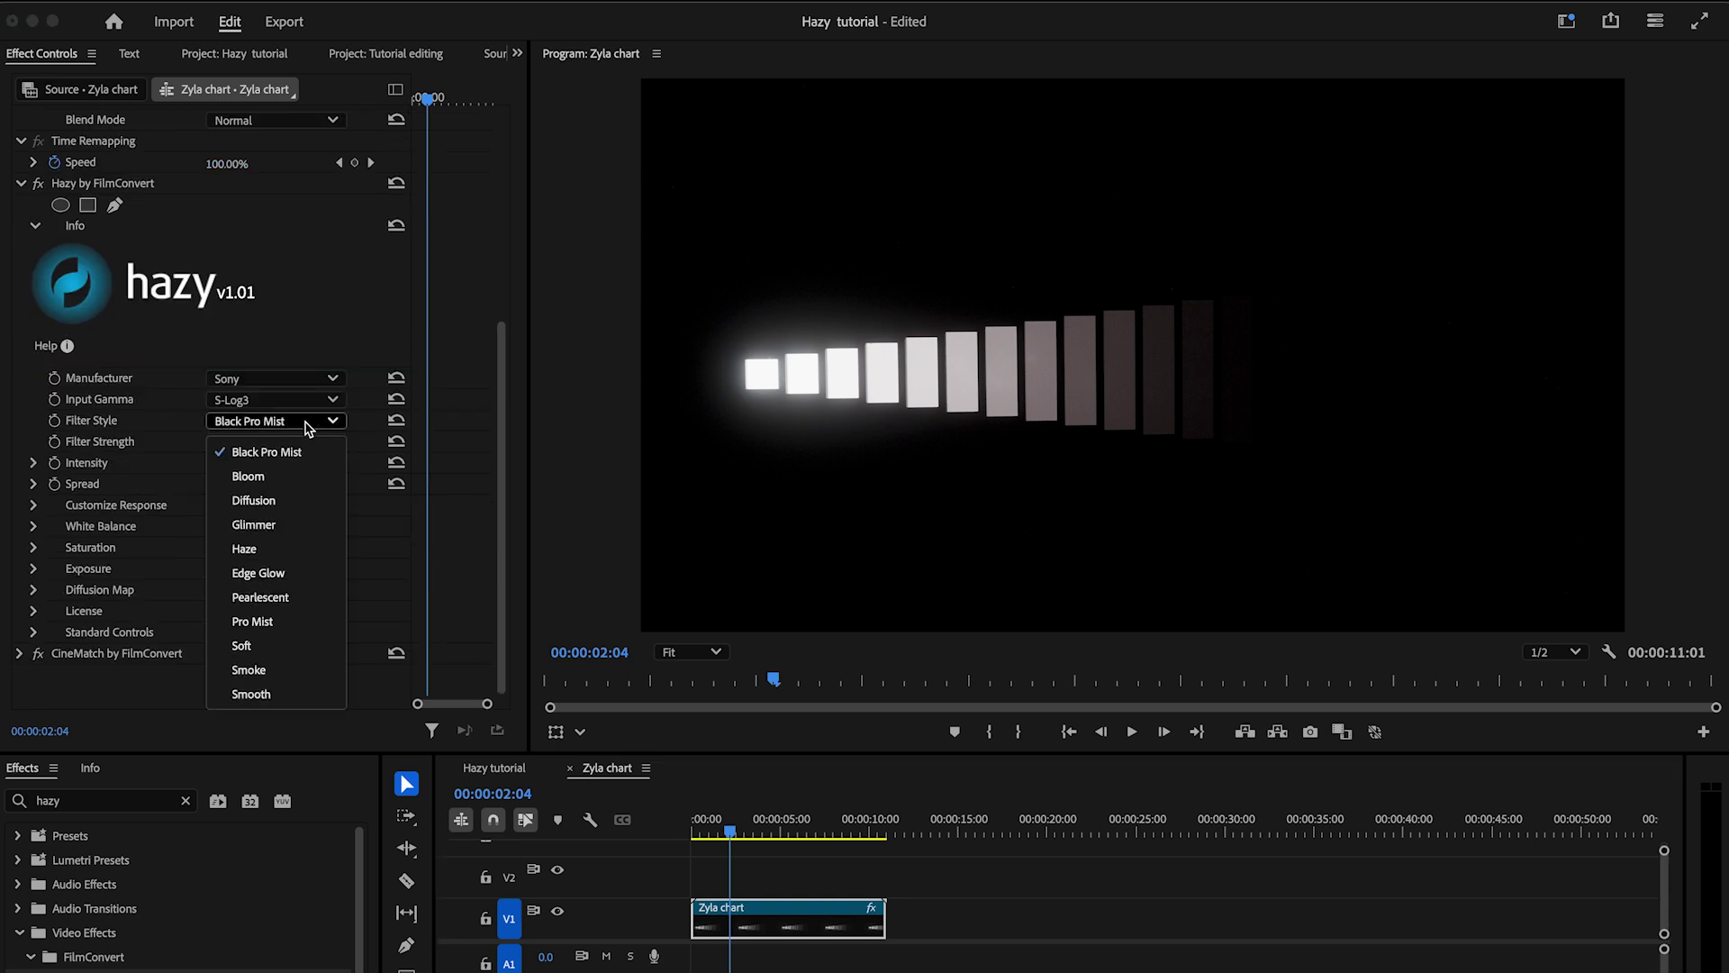
{"action": "left_click", "coordinate": [297, 476]}
{"action": "left_click", "coordinate": [300, 423]}
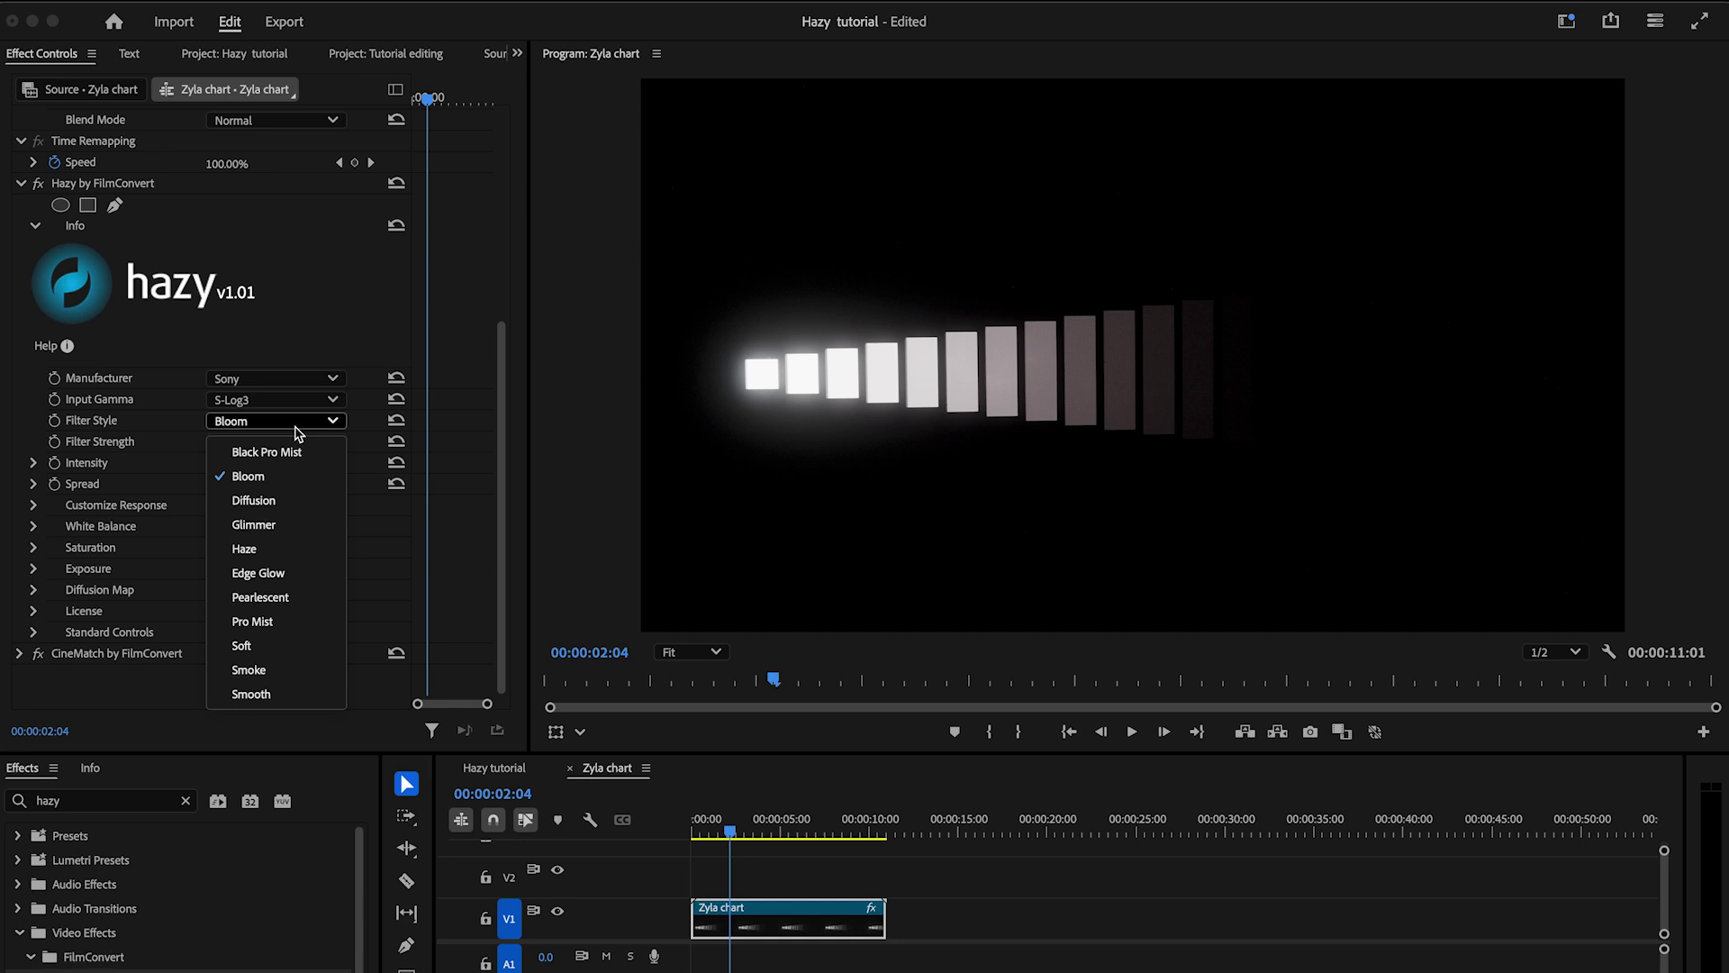
{"action": "left_click", "coordinate": [286, 500]}
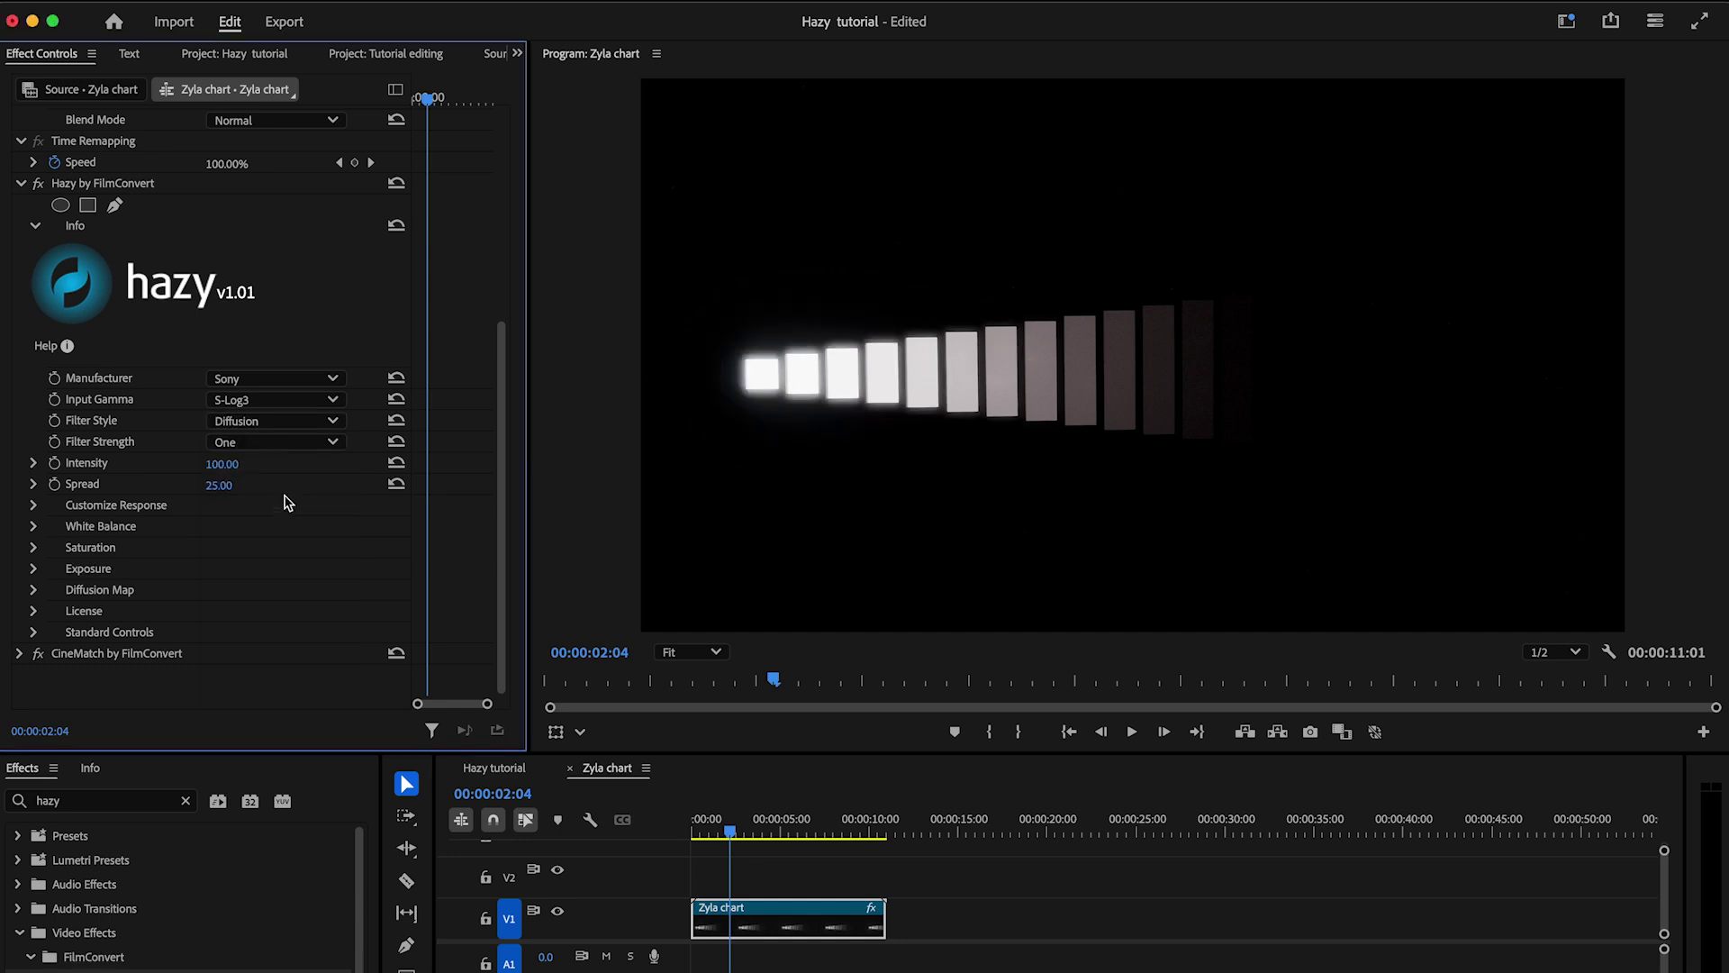
{"action": "left_click", "coordinate": [269, 423]}
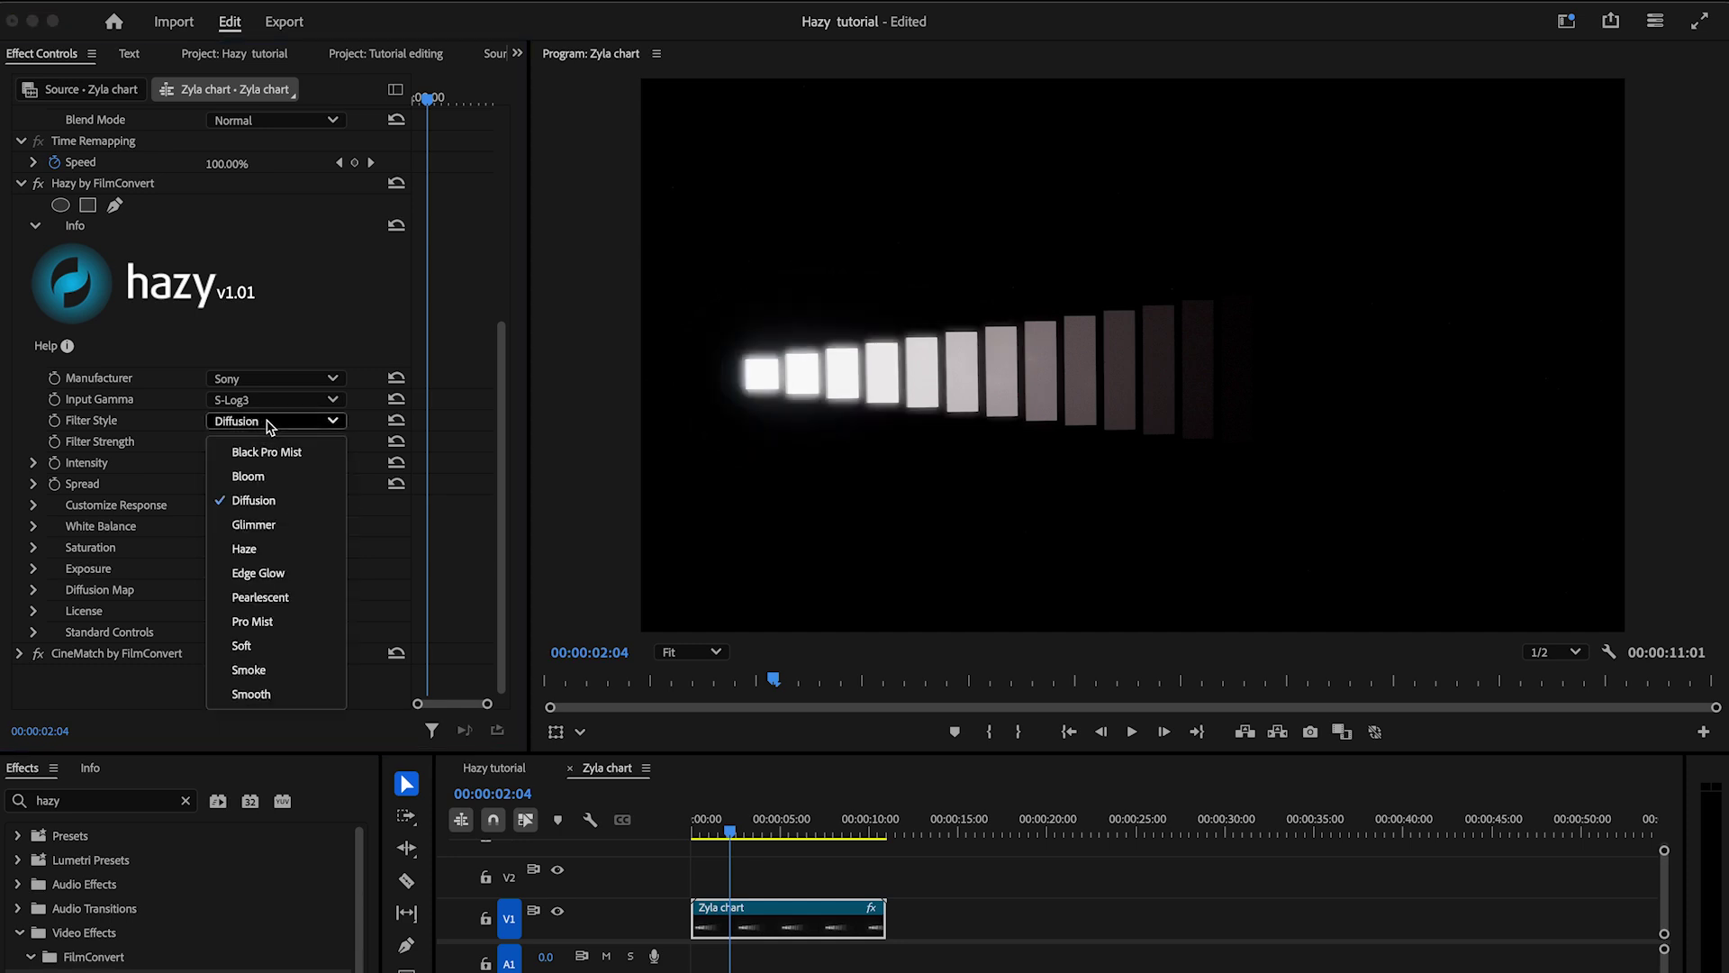
{"action": "left_click", "coordinate": [267, 551]}
{"action": "left_click", "coordinate": [295, 423]}
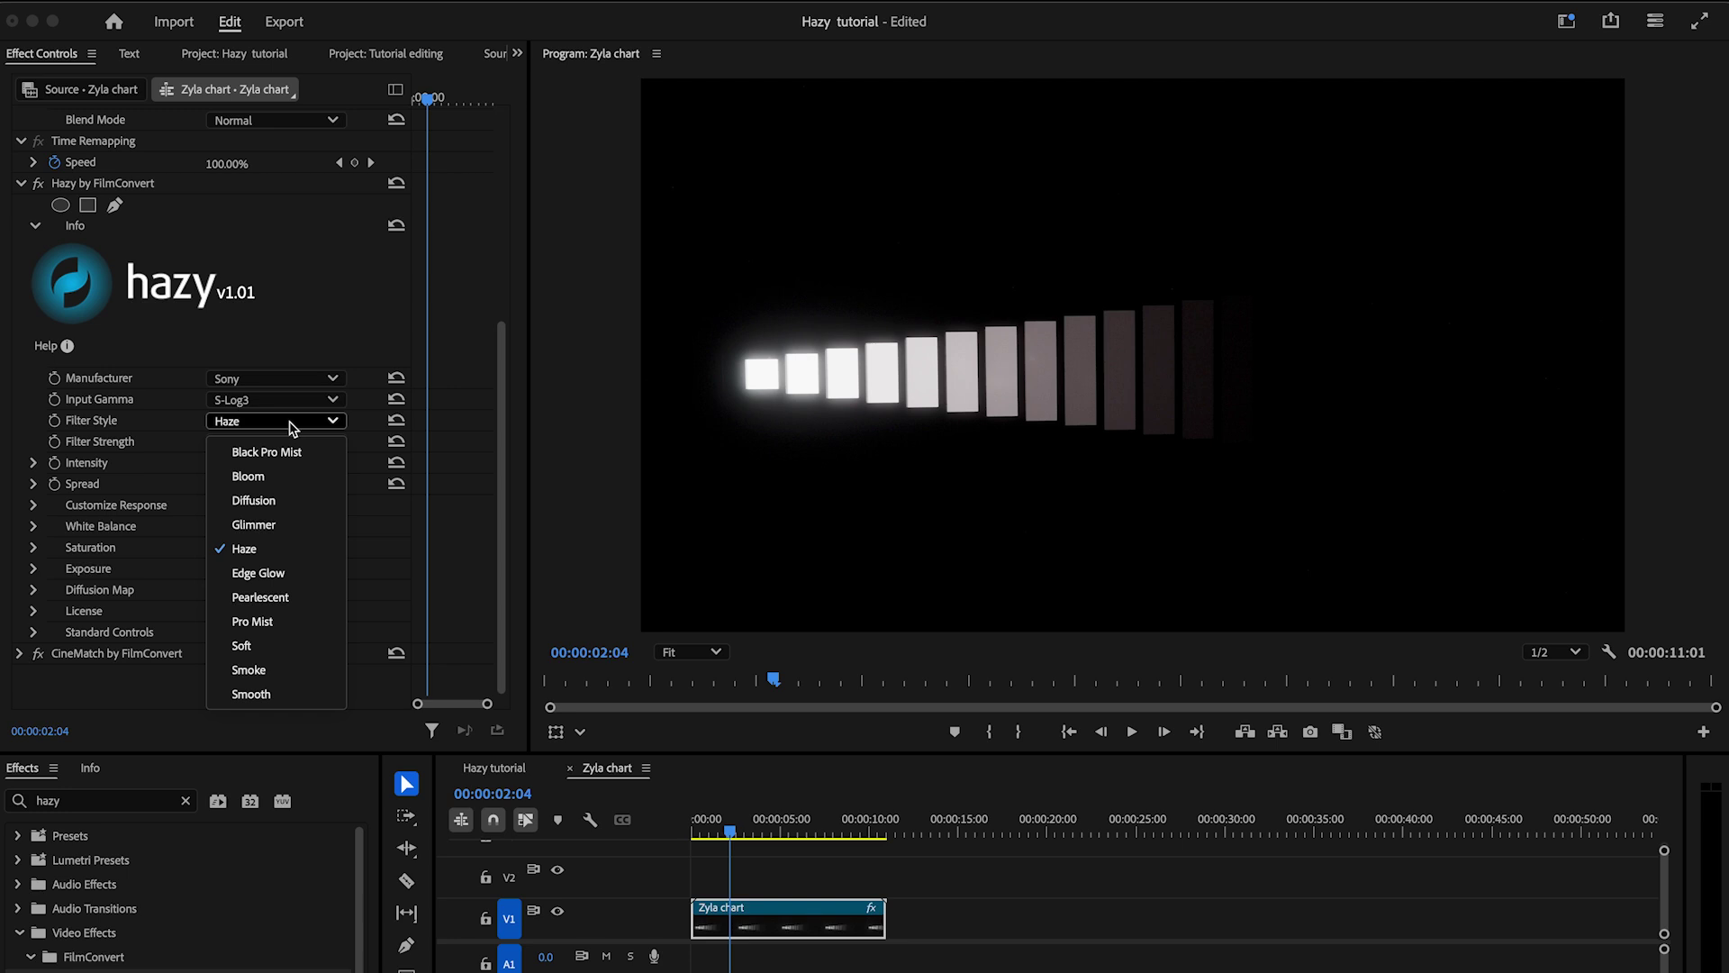
{"action": "left_click", "coordinate": [262, 669]}
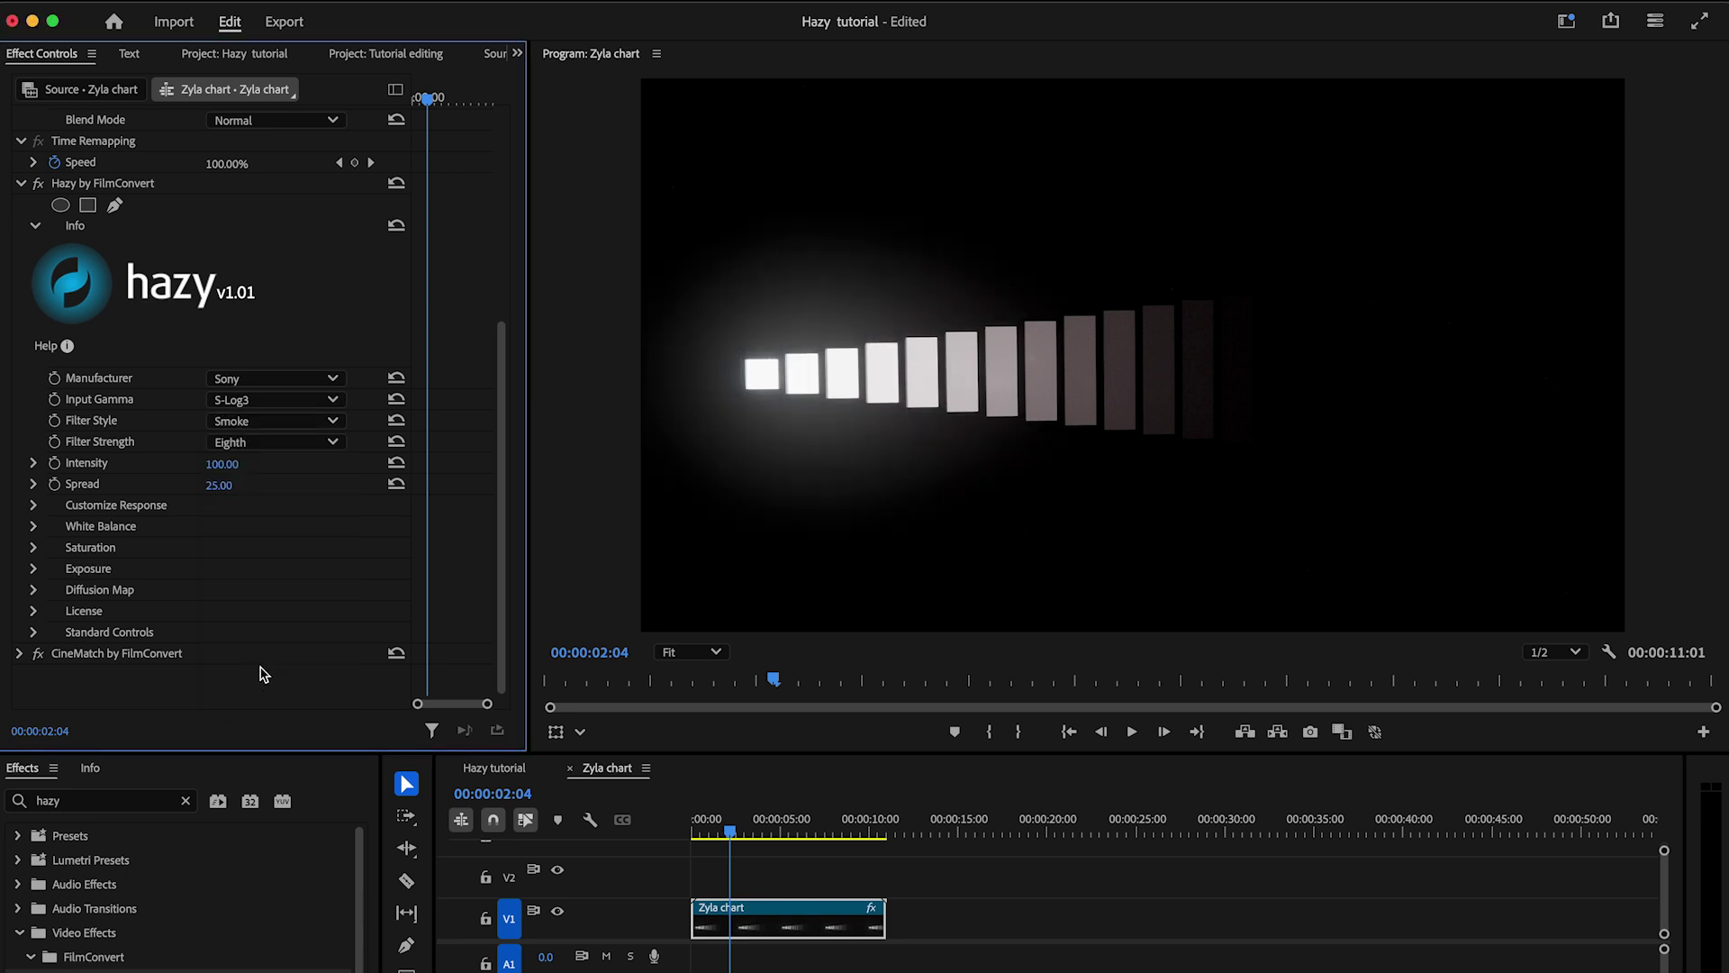
{"action": "left_click", "coordinate": [262, 422]}
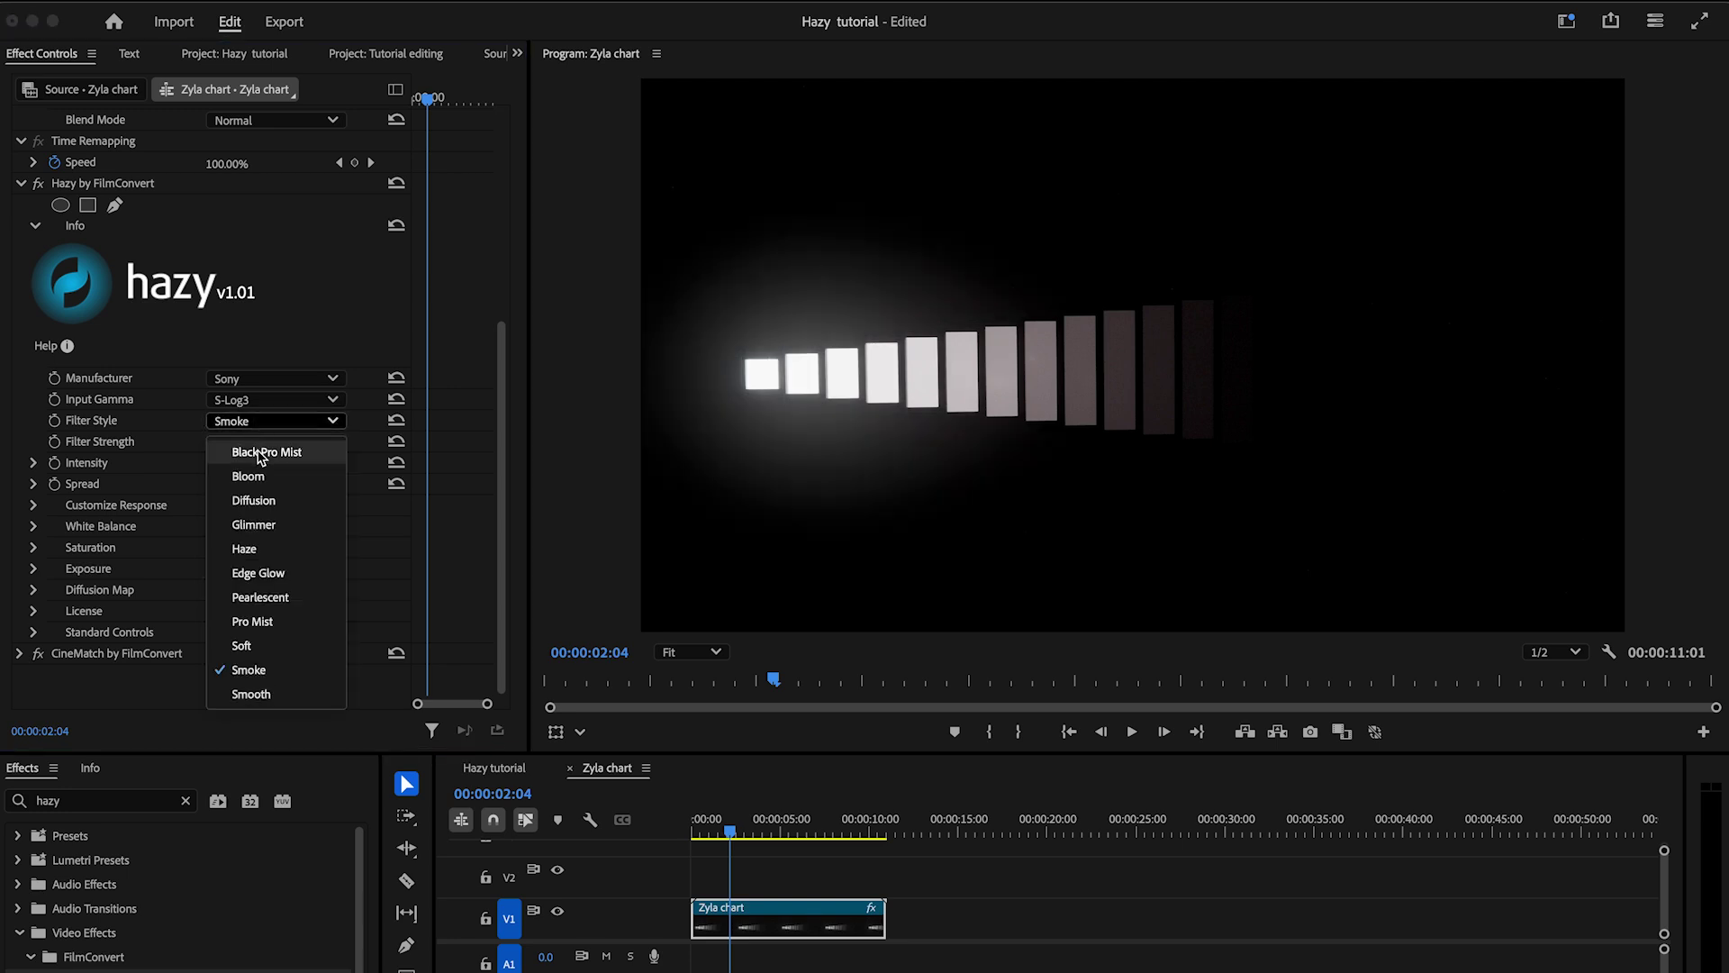
{"action": "left_click", "coordinate": [261, 453]}
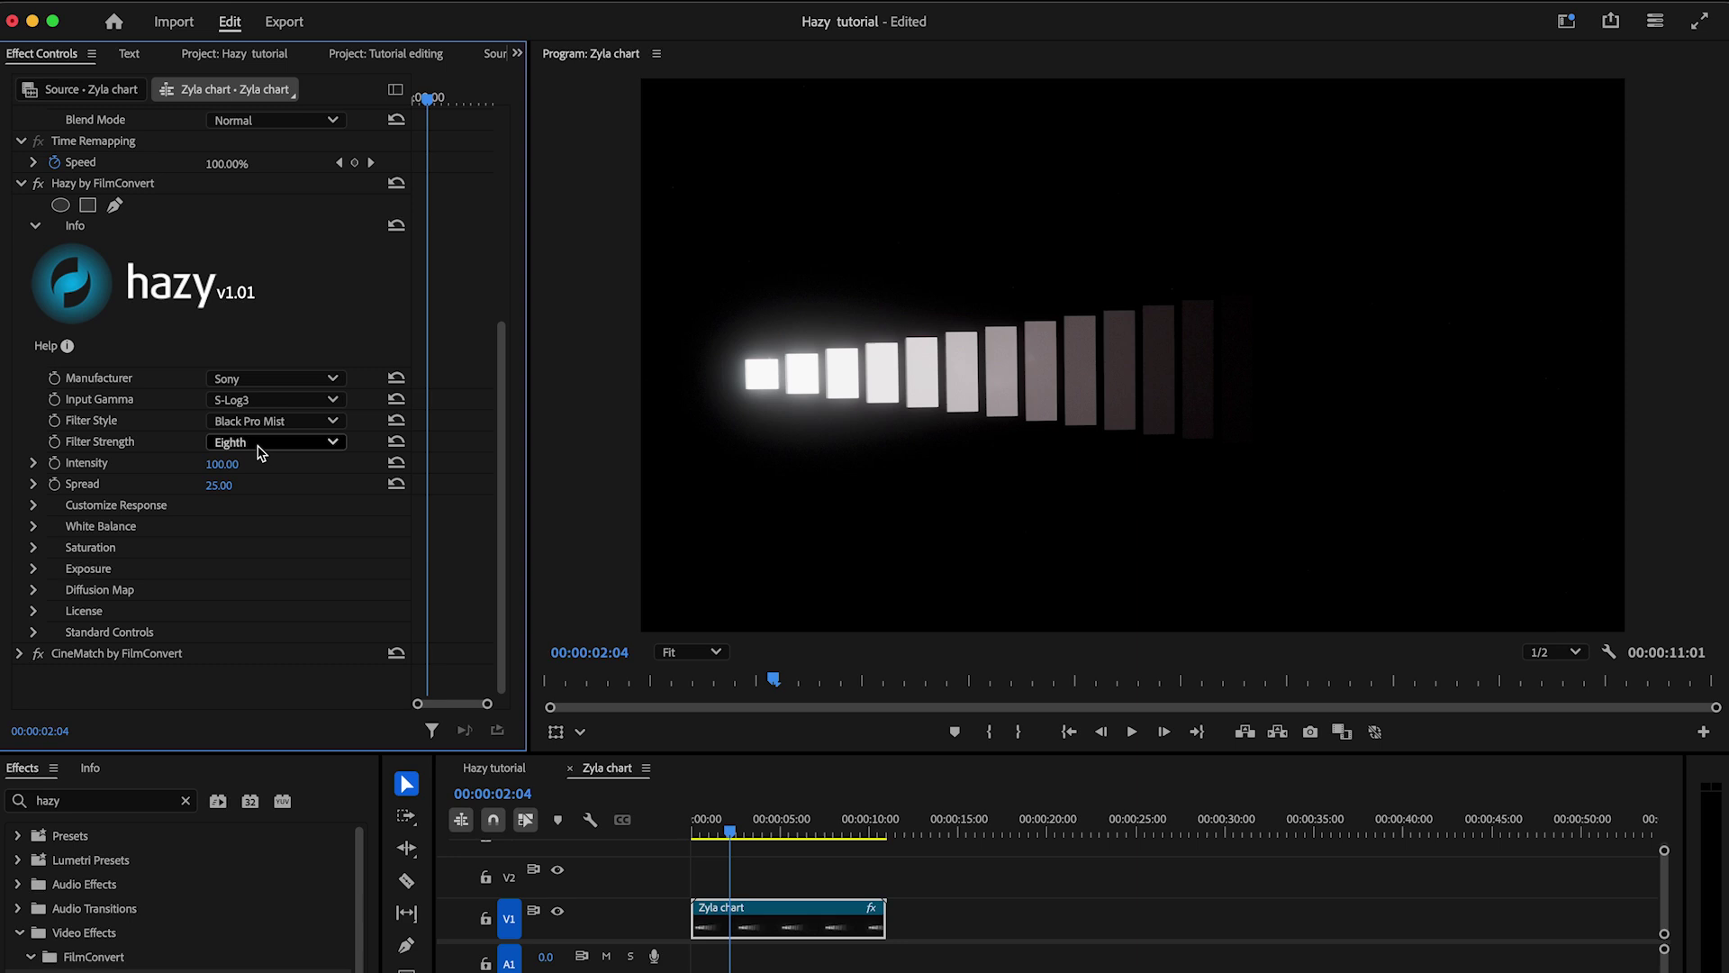
Step: Try Quarter, Half and One filter strengths, settling on Quarter
{"action": "left_click", "coordinate": [261, 442]}
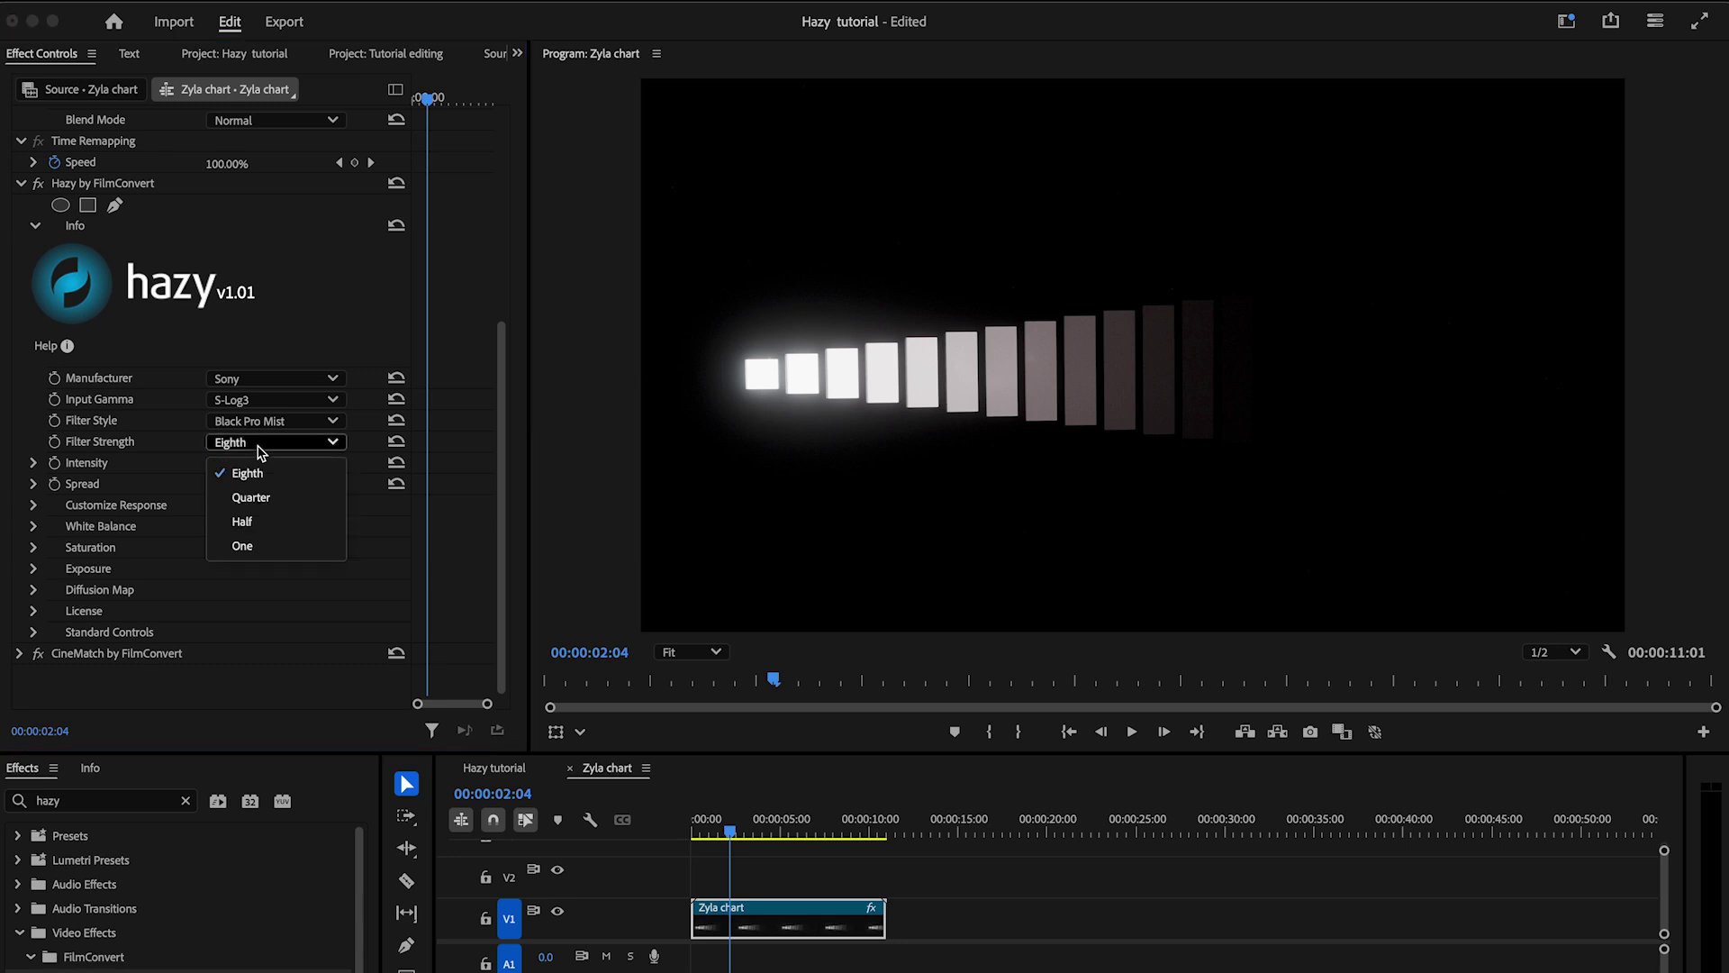
{"action": "left_click", "coordinate": [260, 498]}
{"action": "left_click", "coordinate": [270, 443]}
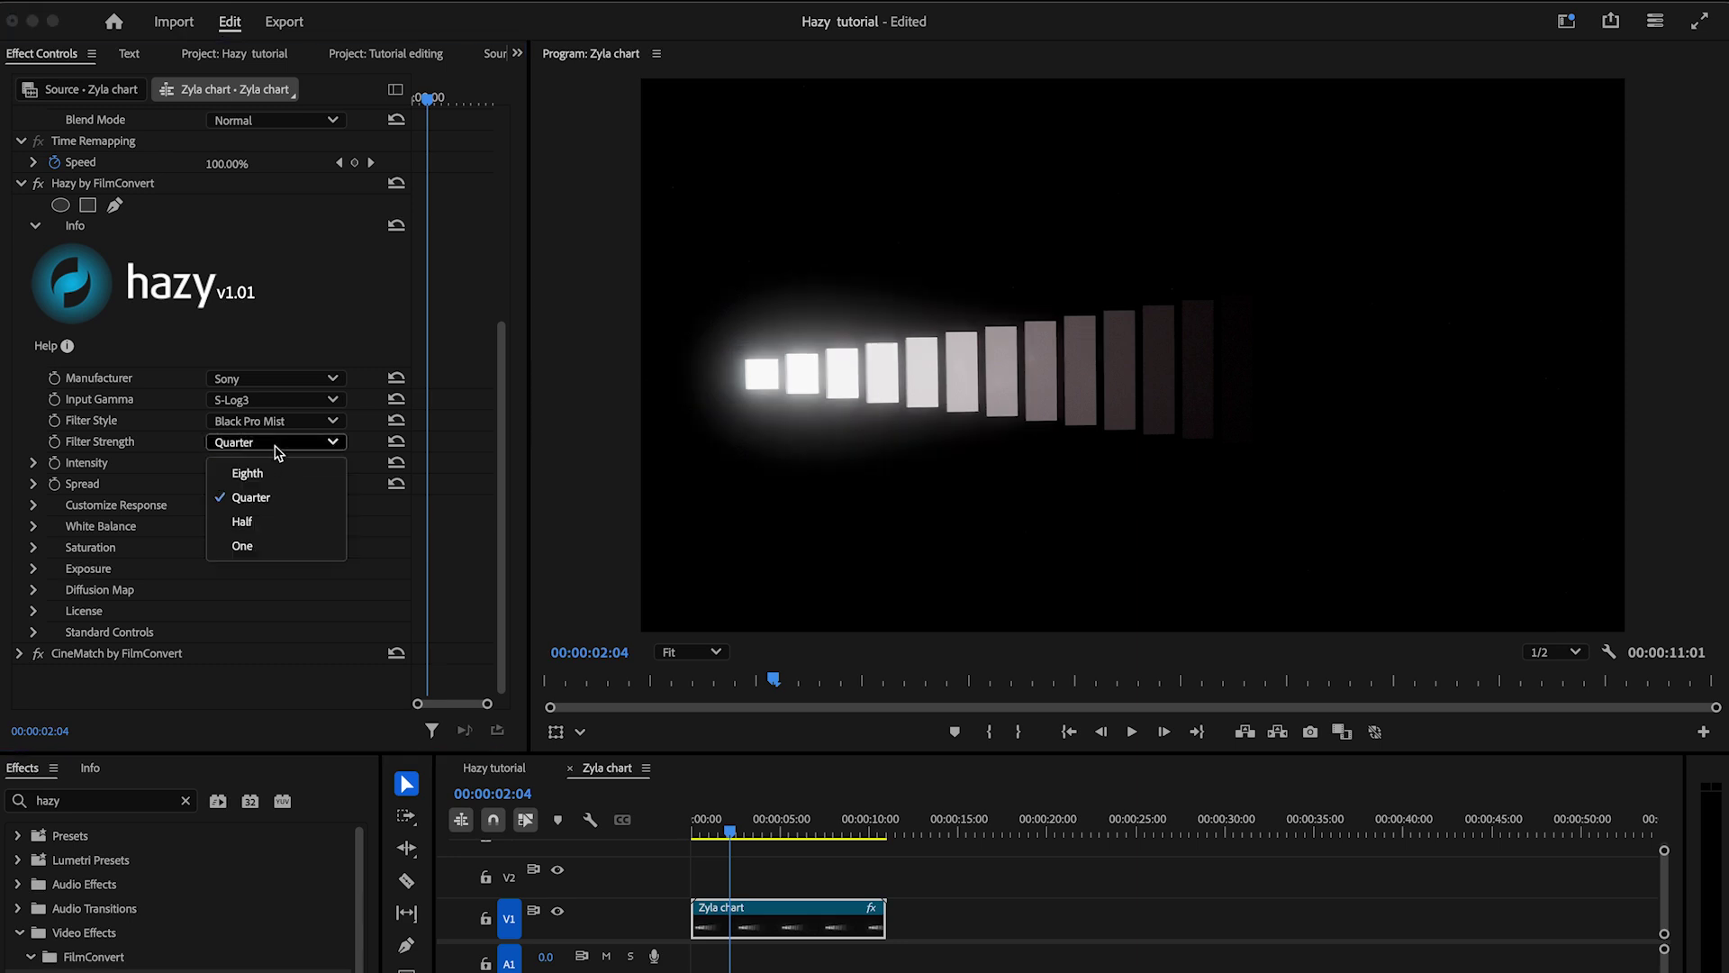
{"action": "left_click", "coordinate": [261, 524]}
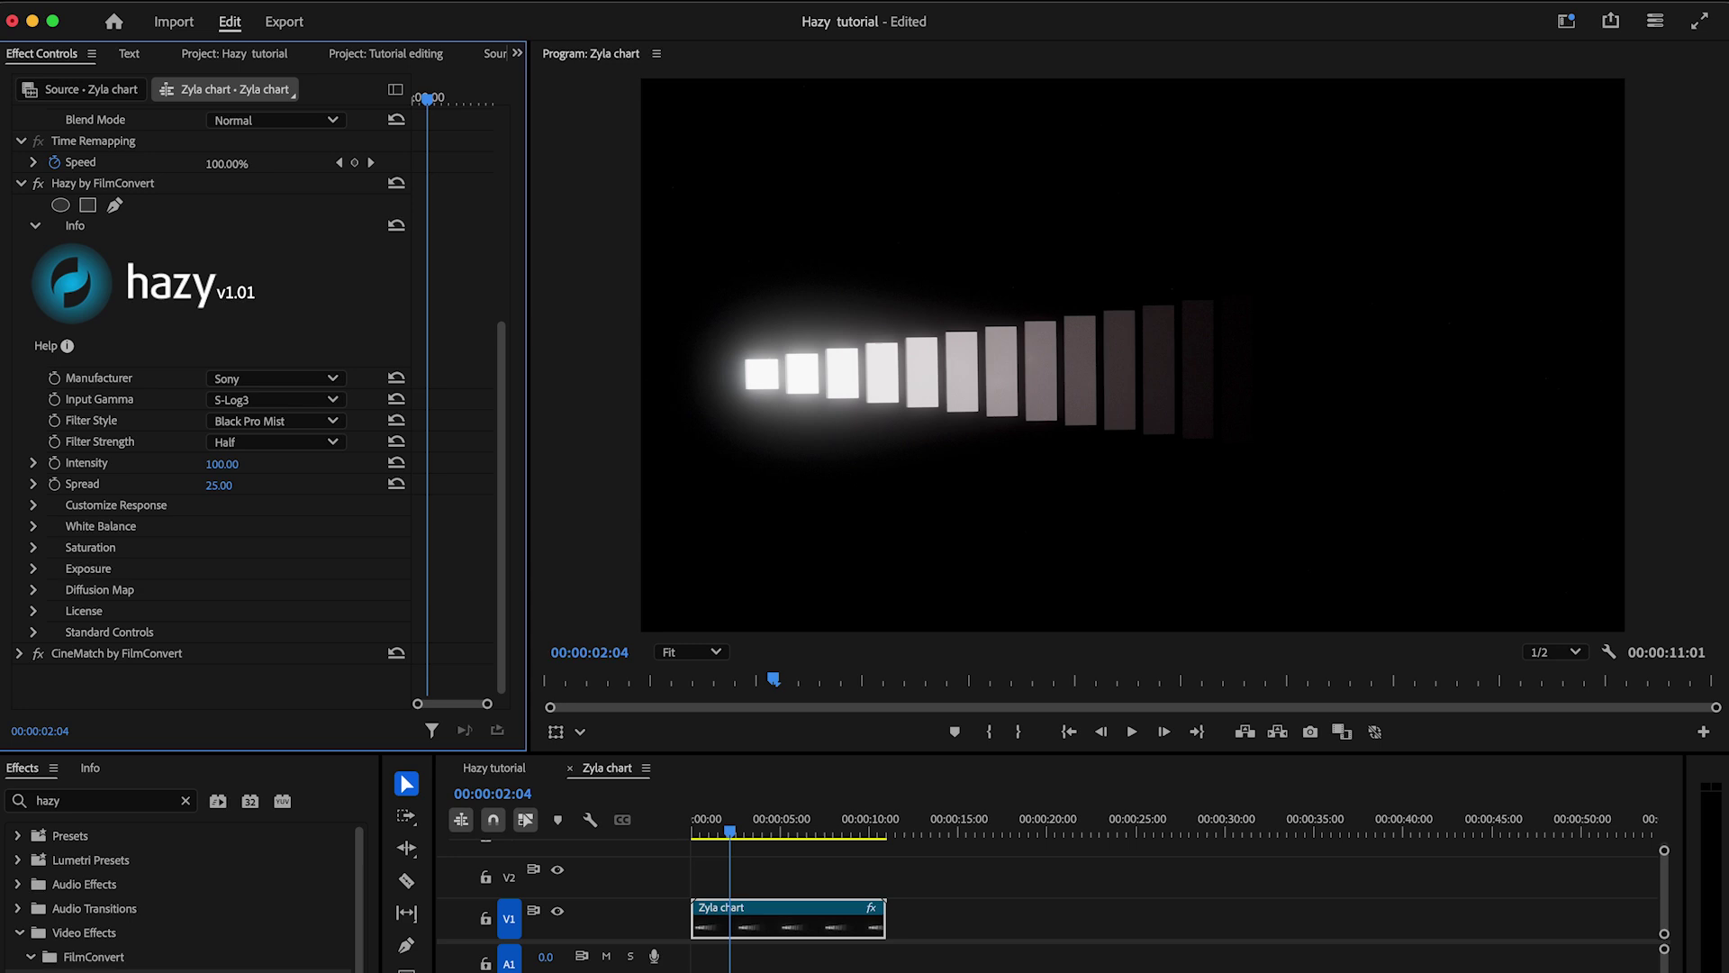
{"action": "left_click", "coordinate": [270, 442]}
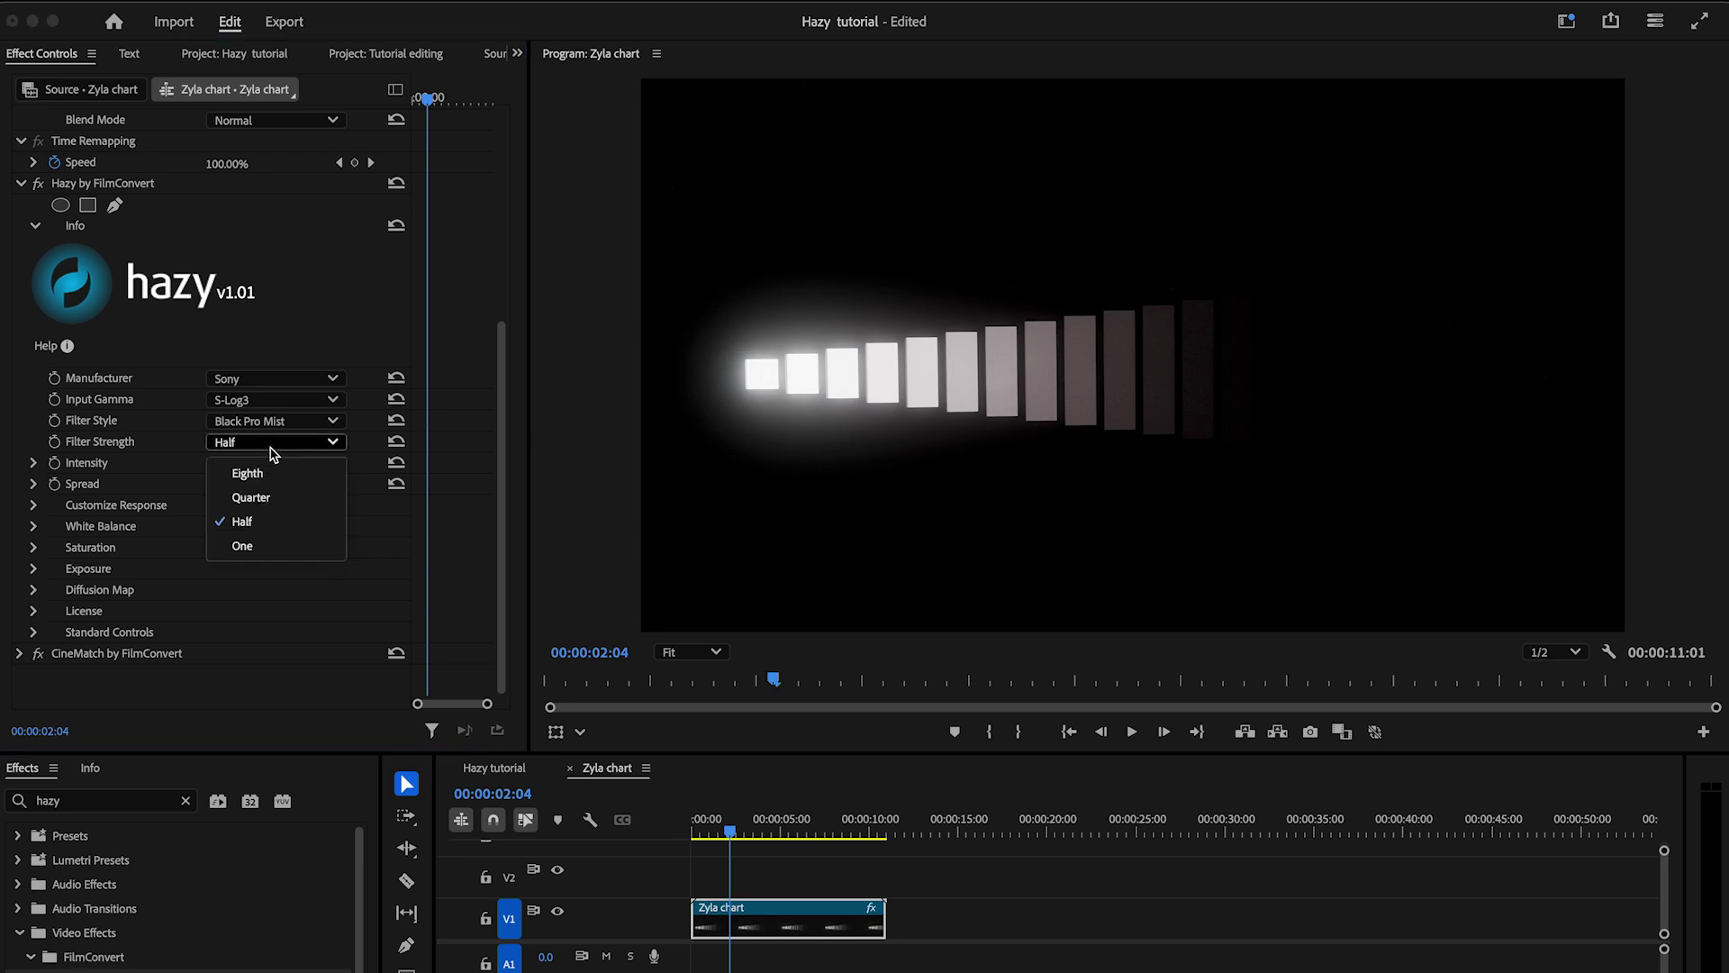
{"action": "left_click", "coordinate": [264, 546]}
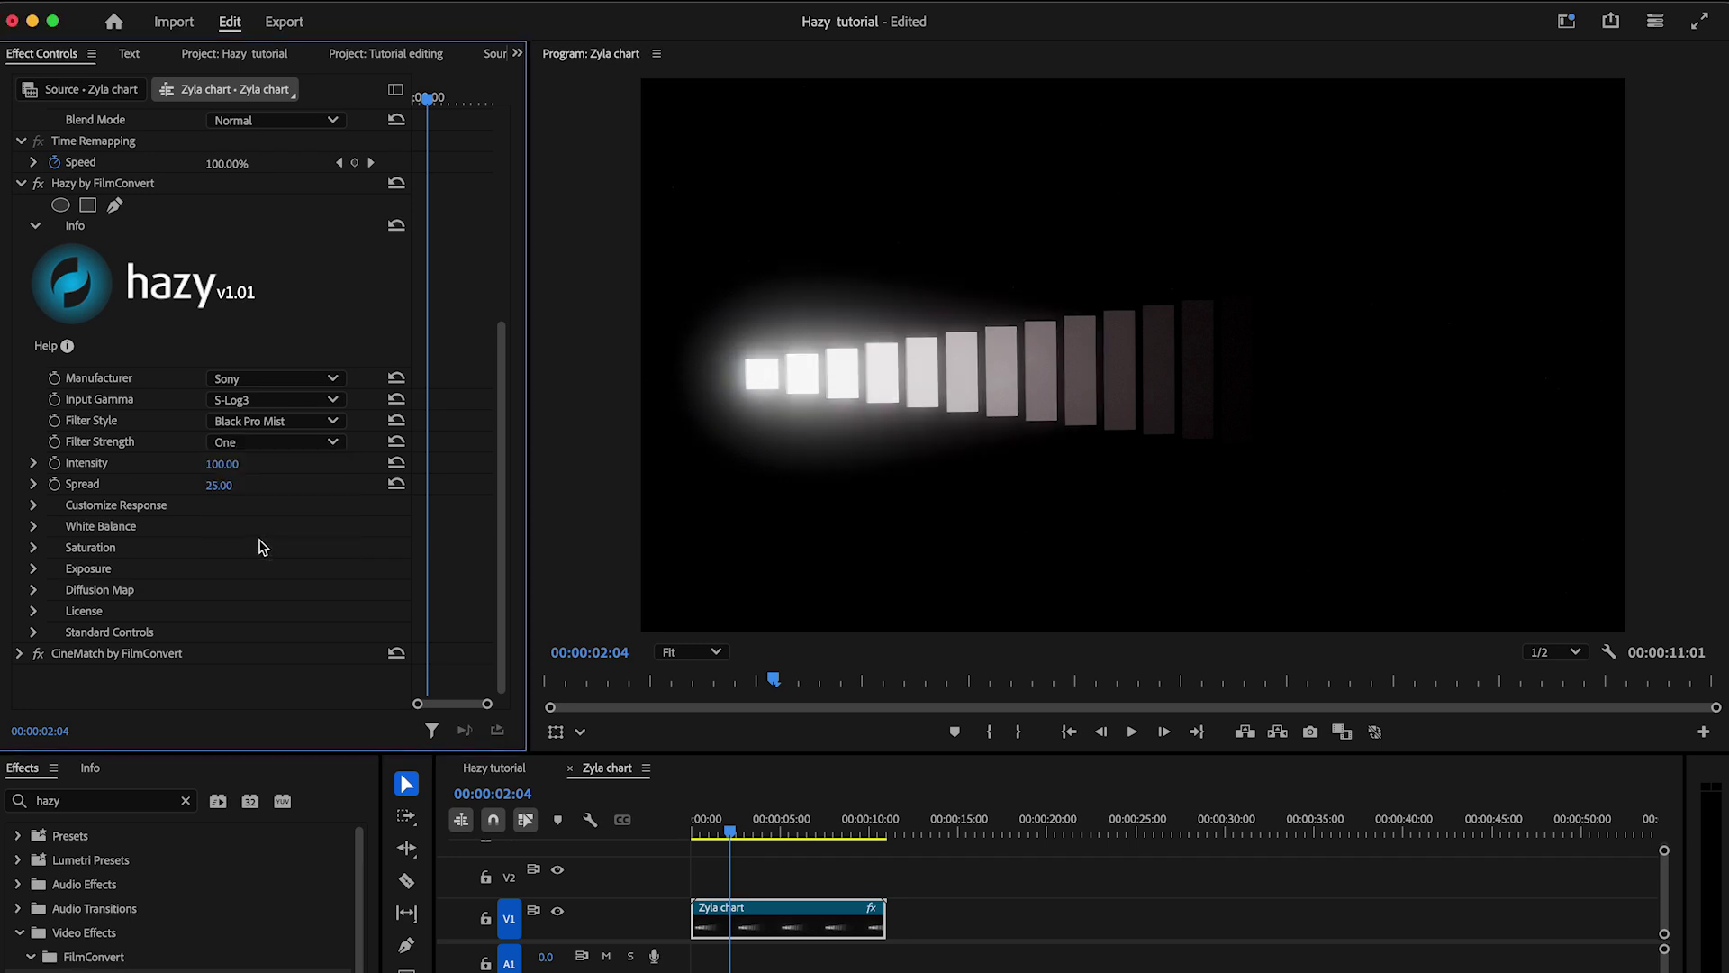
{"action": "left_click", "coordinate": [267, 444]}
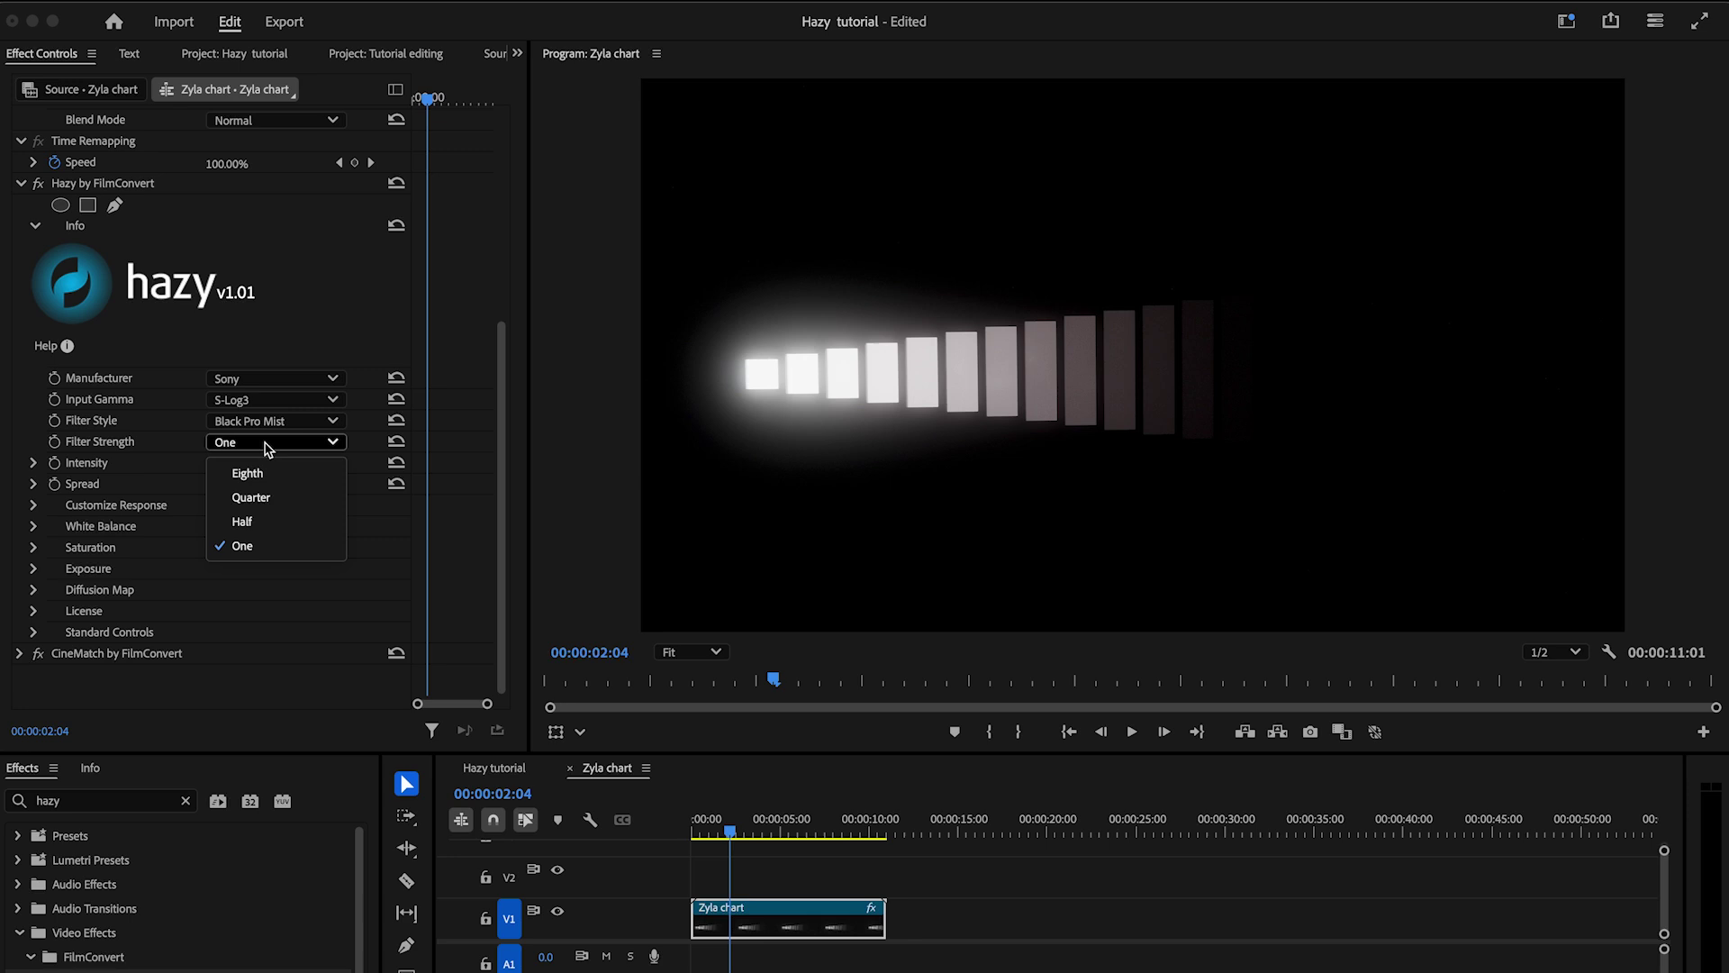
{"action": "left_click", "coordinate": [266, 495]}
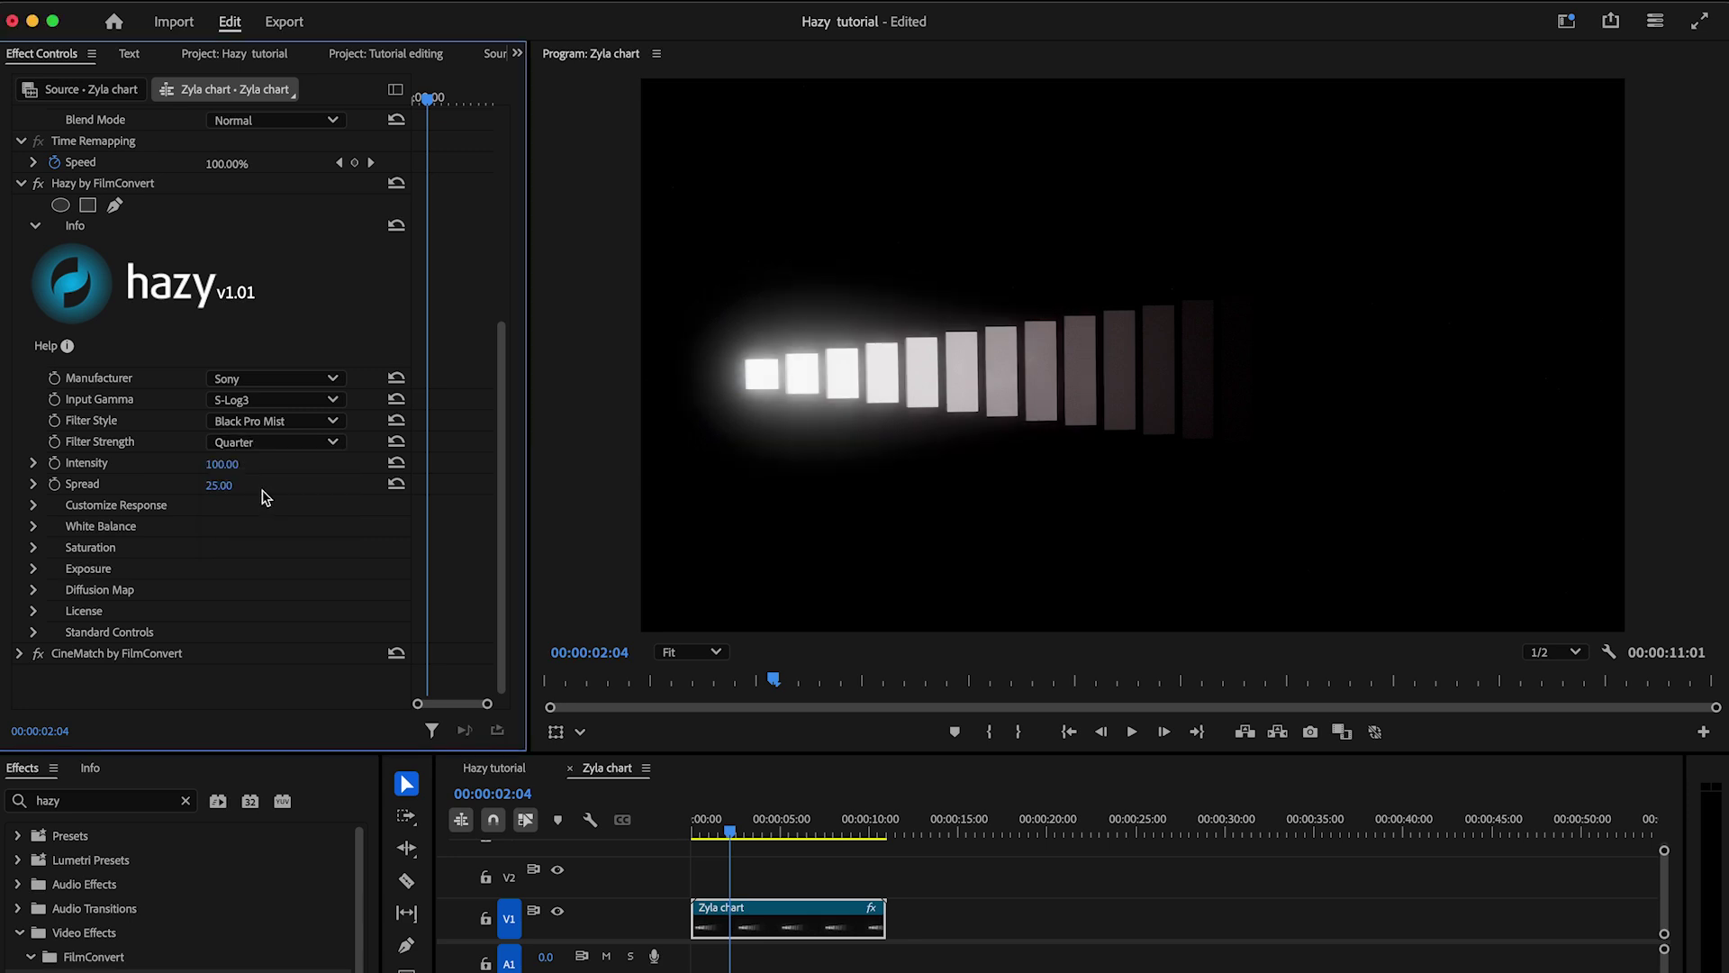
Step: Expand and nudge the Intensity and Spread sliders to 102.35 and 23.82
{"action": "left_click", "coordinate": [35, 464]}
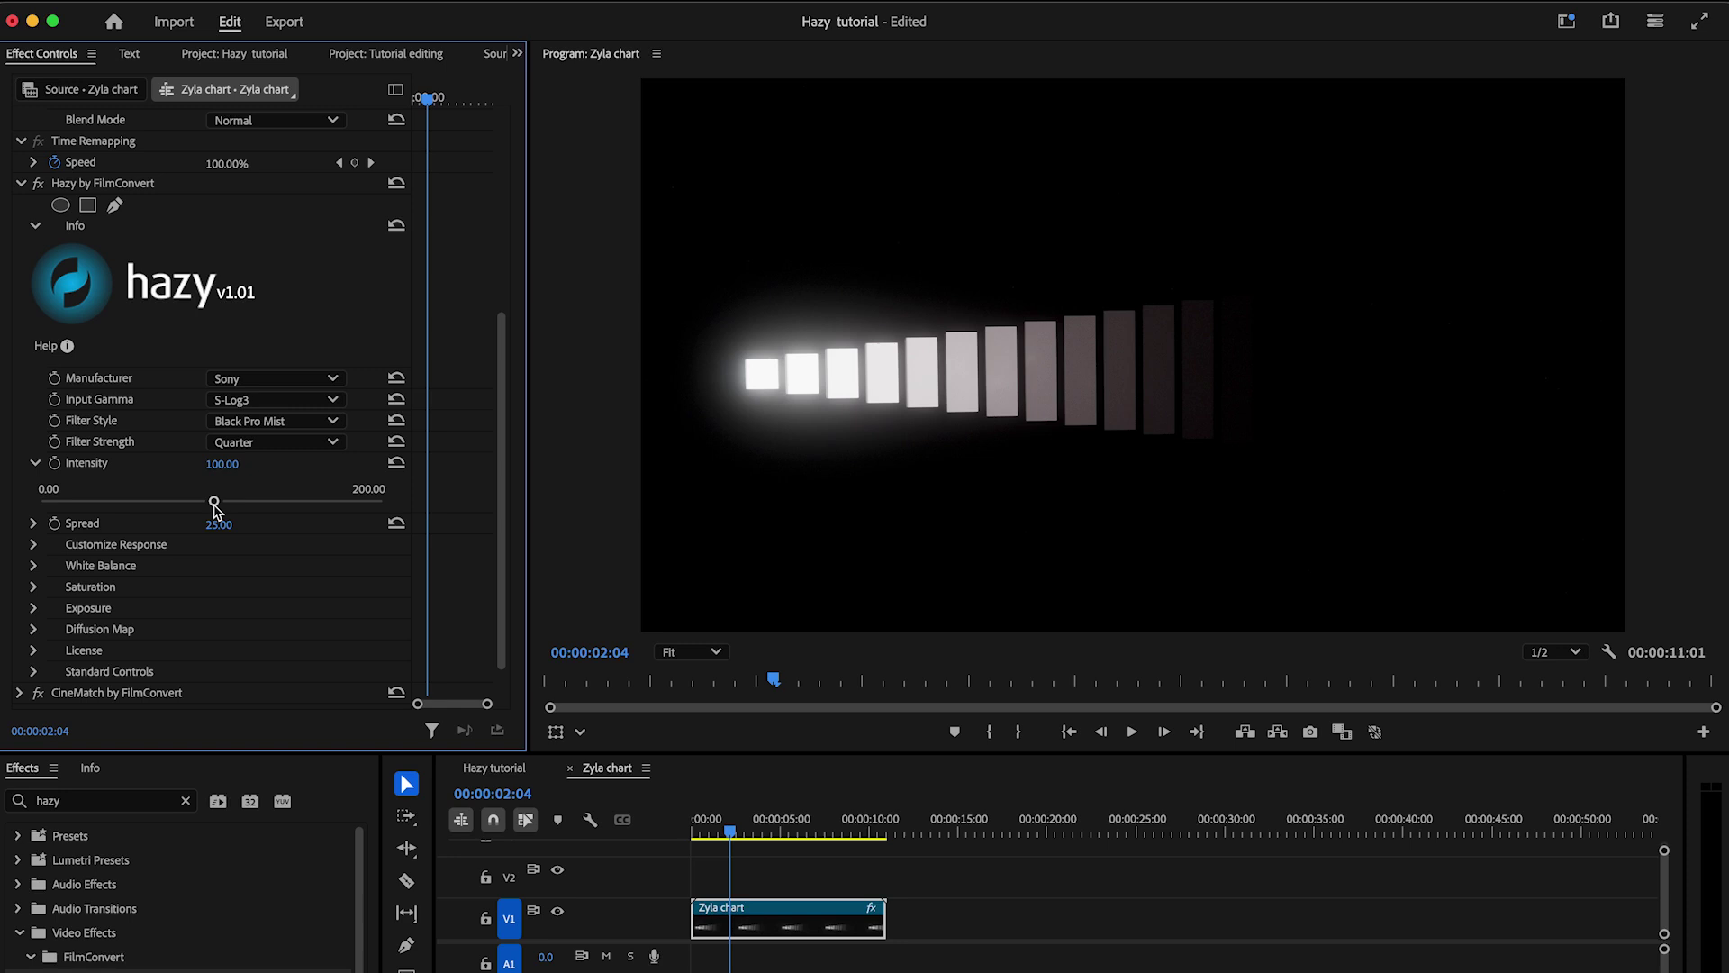
{"action": "mouse_move", "coordinate": [215, 503]}
{"action": "left_mouse_down"}
{"action": "mouse_move", "coordinate": [375, 502]}
{"action": "mouse_move", "coordinate": [27, 489]}
{"action": "mouse_move", "coordinate": [333, 502]}
{"action": "mouse_move", "coordinate": [217, 507]}
{"action": "left_mouse_up"}
{"action": "left_click", "coordinate": [33, 523]}
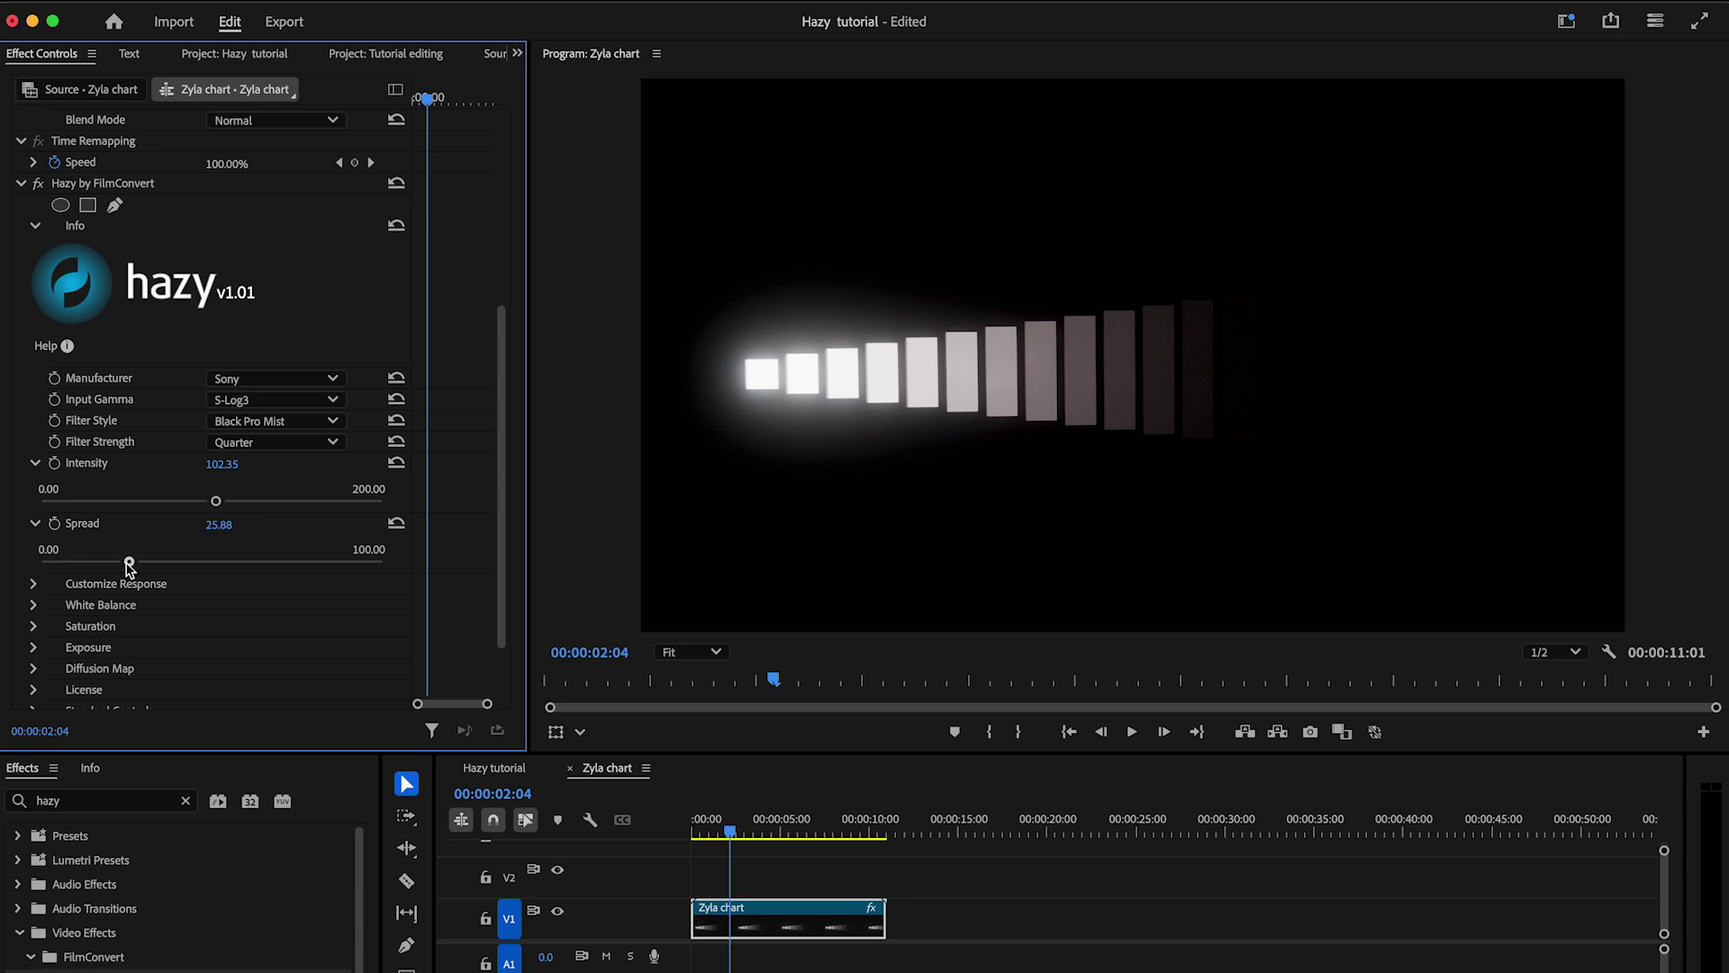
{"action": "mouse_move", "coordinate": [130, 569]}
{"action": "left_mouse_down"}
{"action": "mouse_move", "coordinate": [397, 569]}
{"action": "mouse_move", "coordinate": [45, 556]}
{"action": "mouse_move", "coordinate": [383, 574]}
{"action": "mouse_move", "coordinate": [126, 563]}
{"action": "left_mouse_up"}
Step: On the Hazy tutorial sequence, set Filter Strength to Quarter and nudge Intensity up to 104
{"action": "left_click", "coordinate": [490, 769]}
{"action": "scroll", "coordinate": [389, 676], "scroll_direction": "down", "scroll_amount": 5}
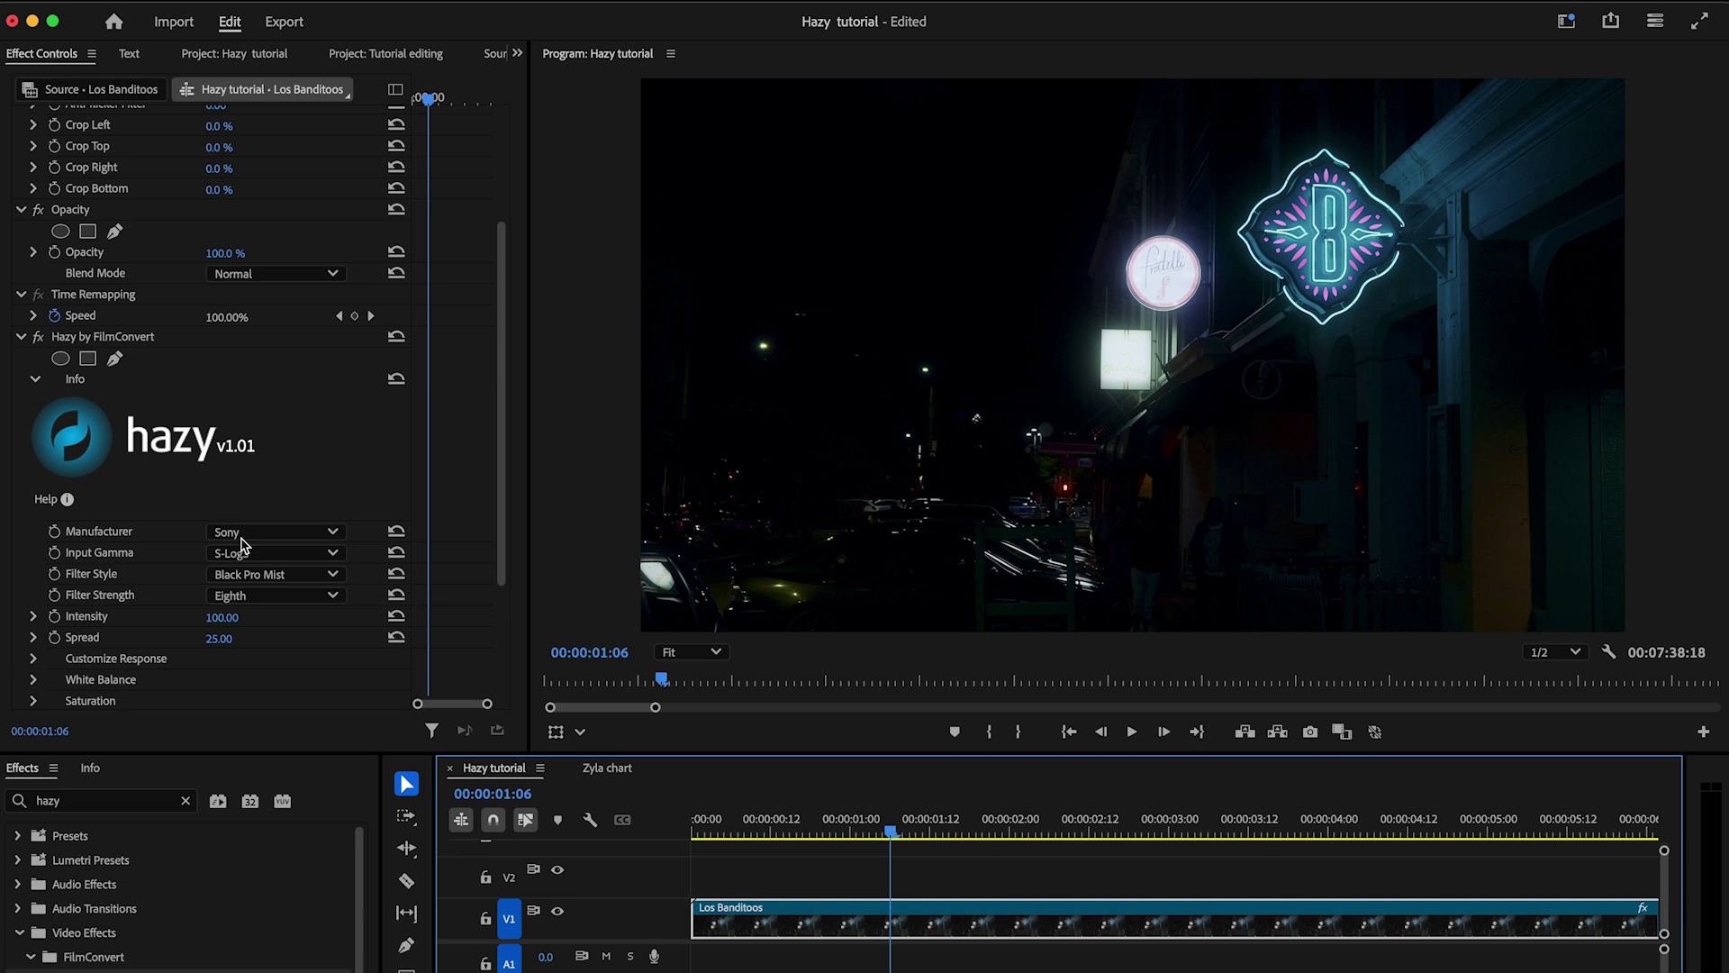
{"action": "left_click", "coordinate": [270, 421]}
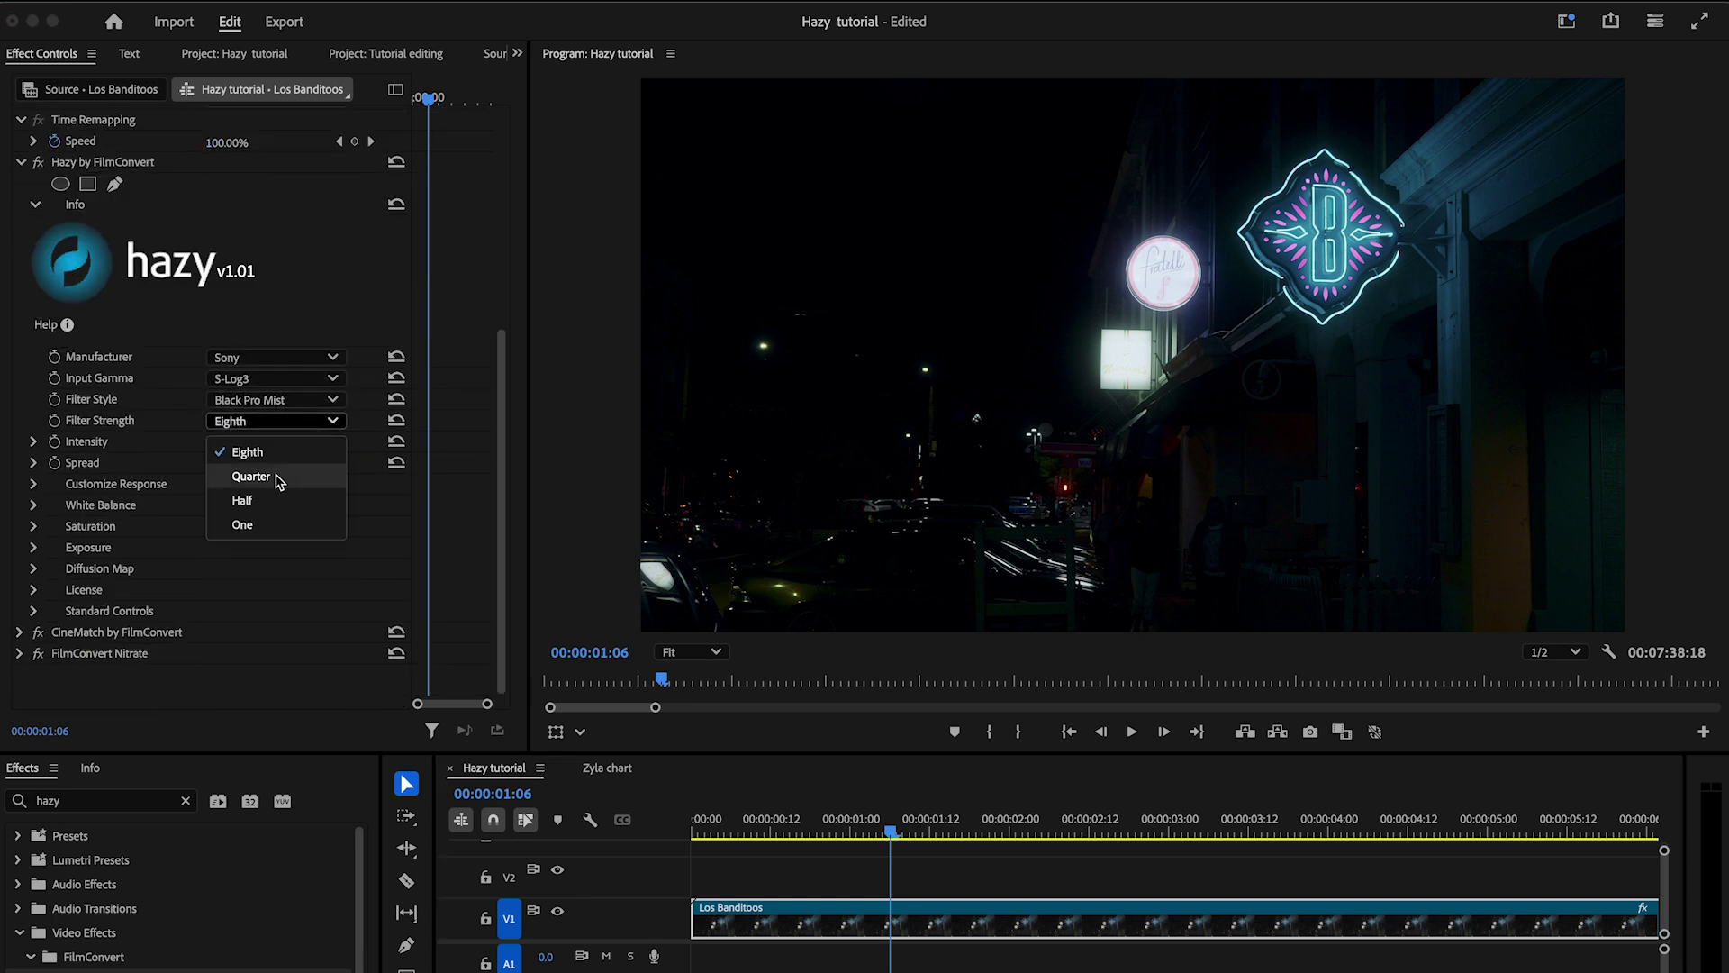
{"action": "left_click", "coordinate": [270, 478]}
{"action": "left_click", "coordinate": [33, 441]}
{"action": "left_click_drag", "start_coordinate": [213, 480], "coordinate": [216, 481]}
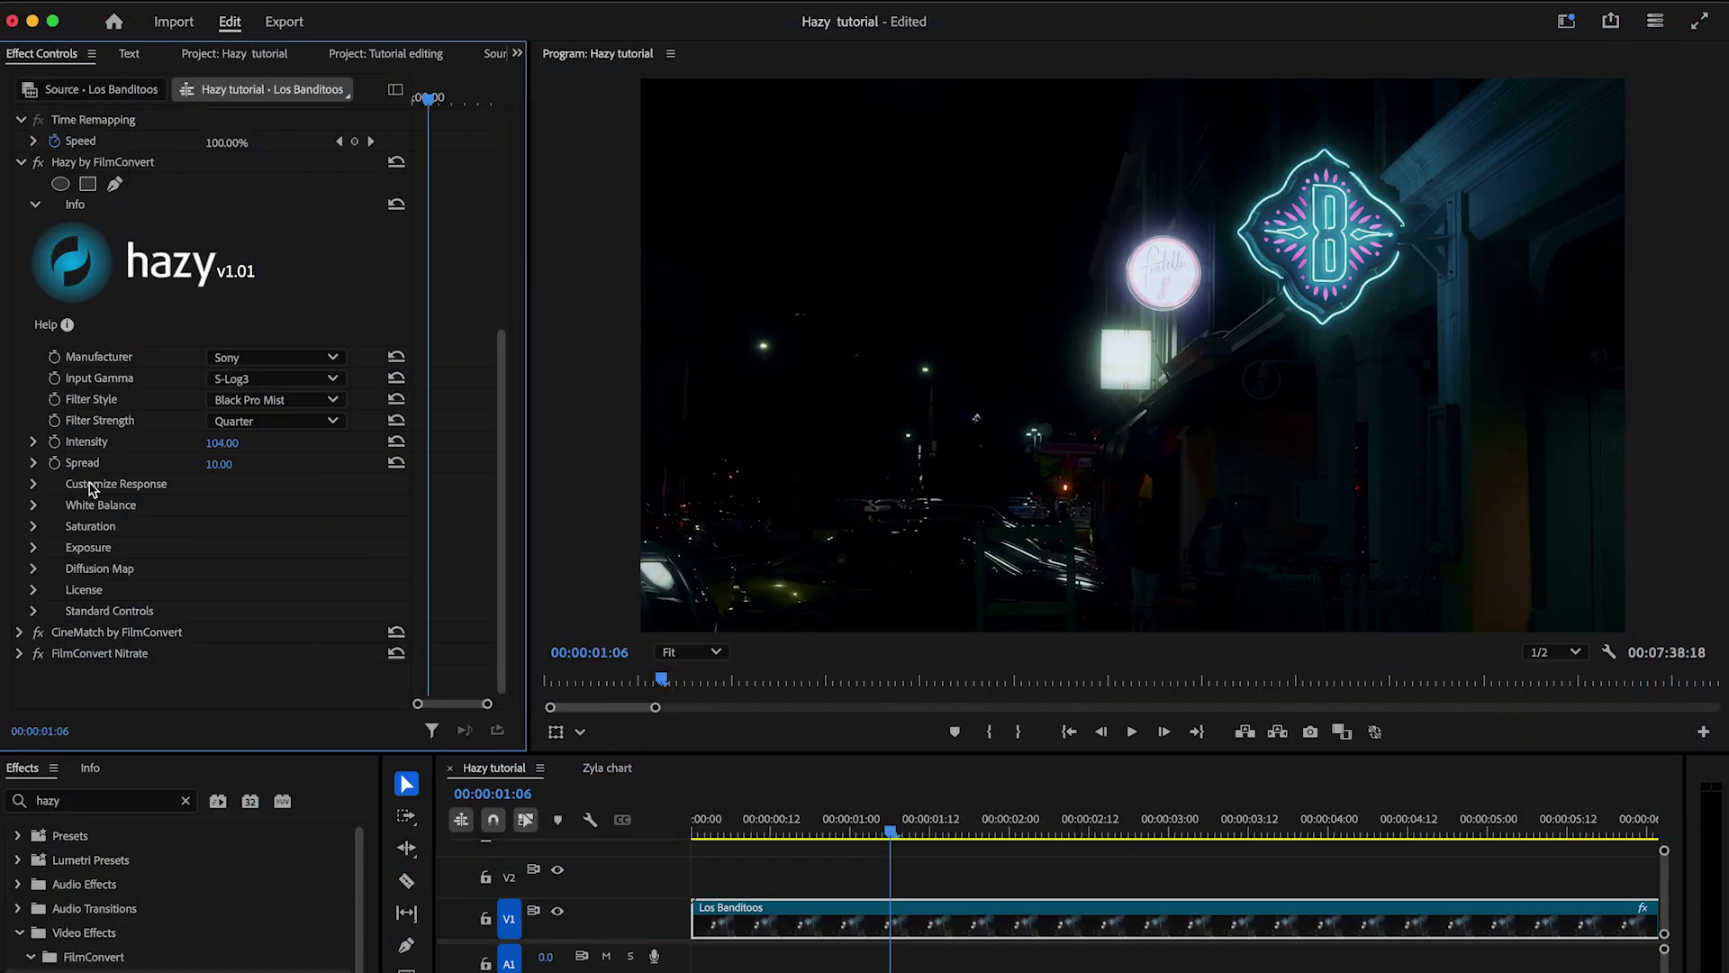
Step: Expand Customize Response and compare the Bloom, Haze and Edge Glow filter styles
{"action": "left_click", "coordinate": [34, 488]}
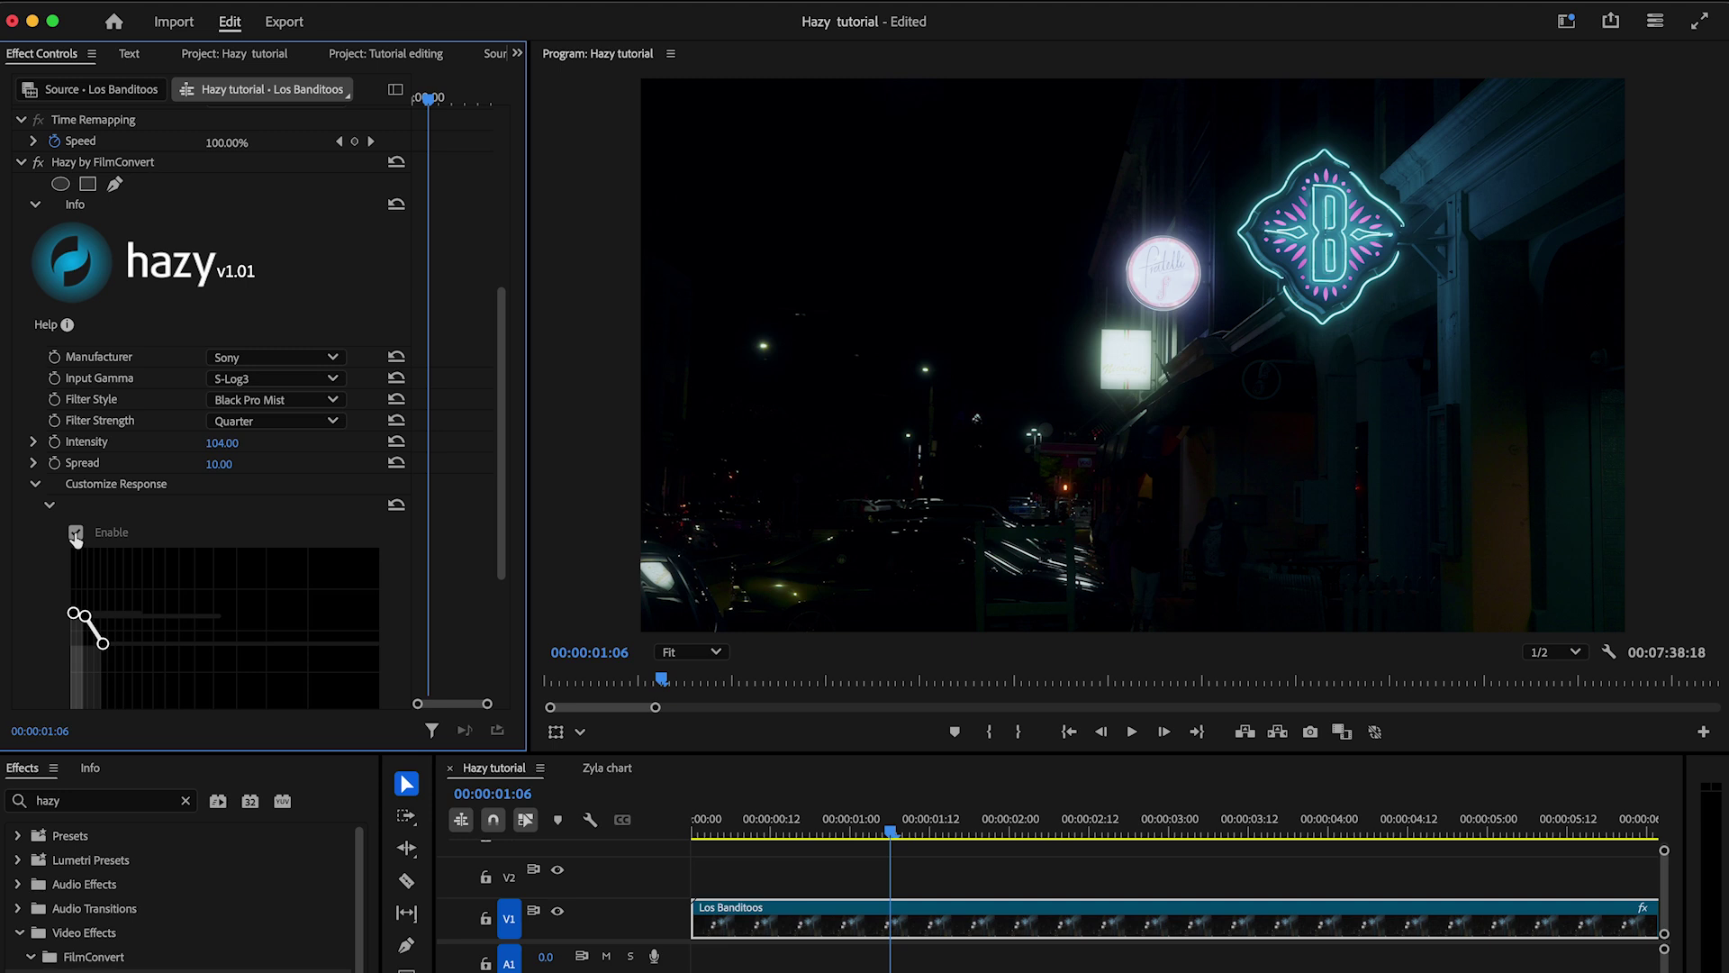
{"action": "scroll", "coordinate": [119, 521], "scroll_direction": "down", "scroll_amount": 5}
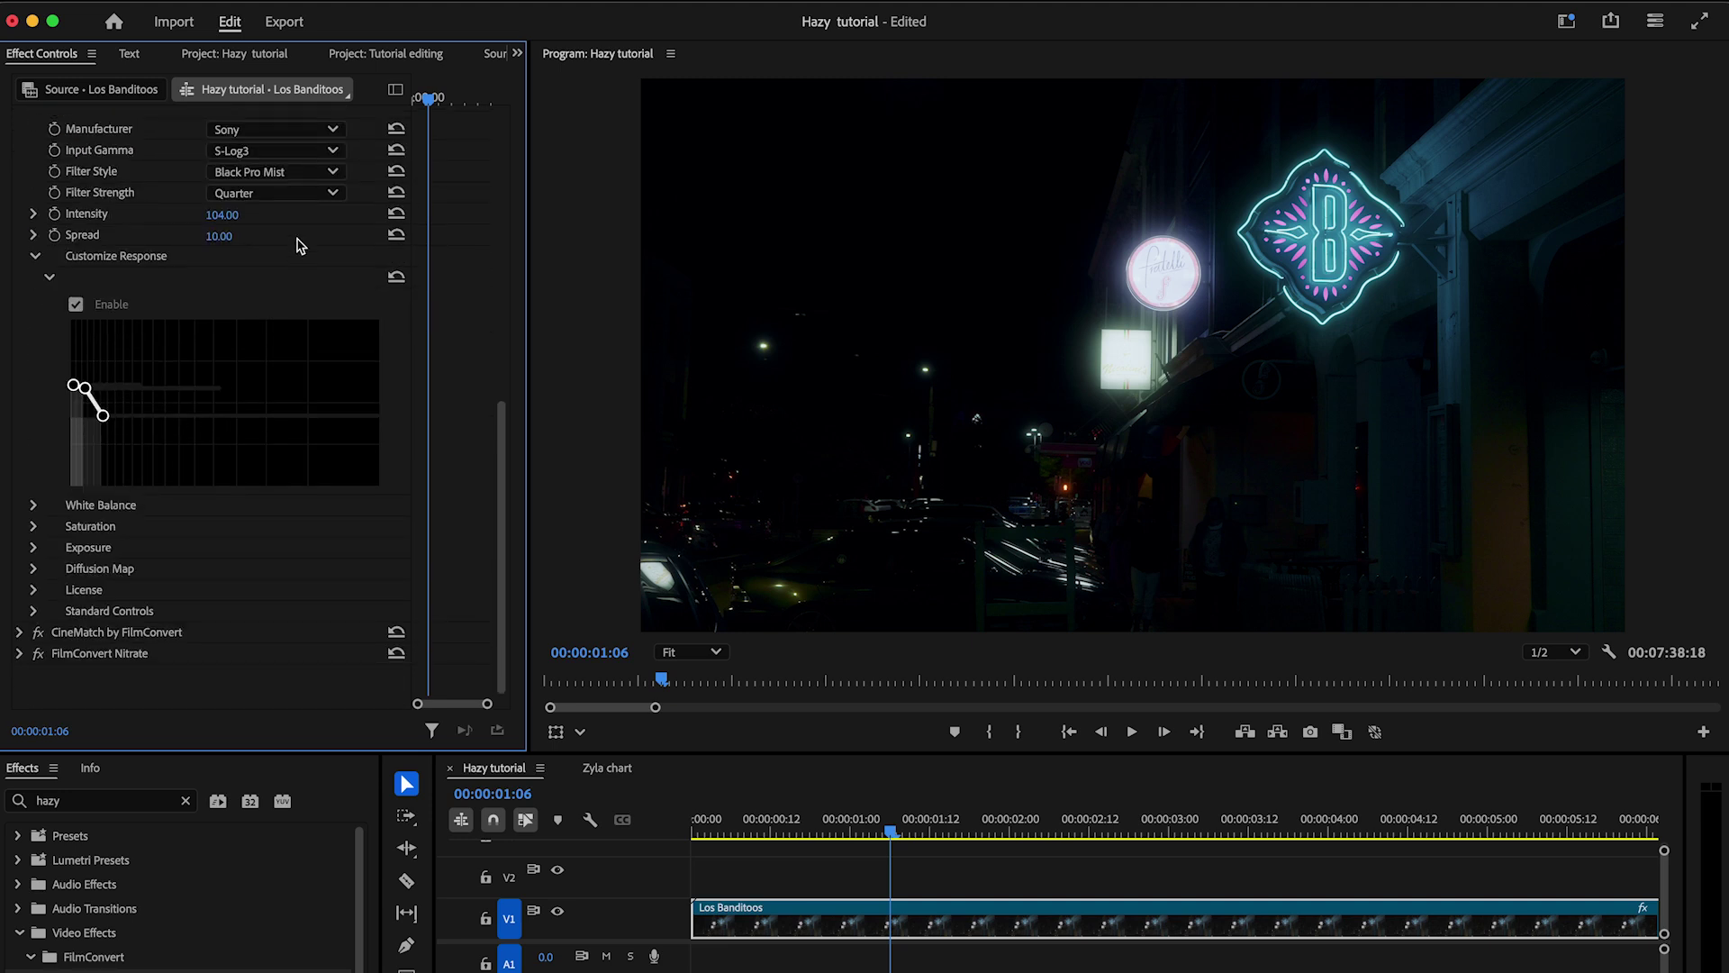
{"action": "left_click", "coordinate": [300, 174]}
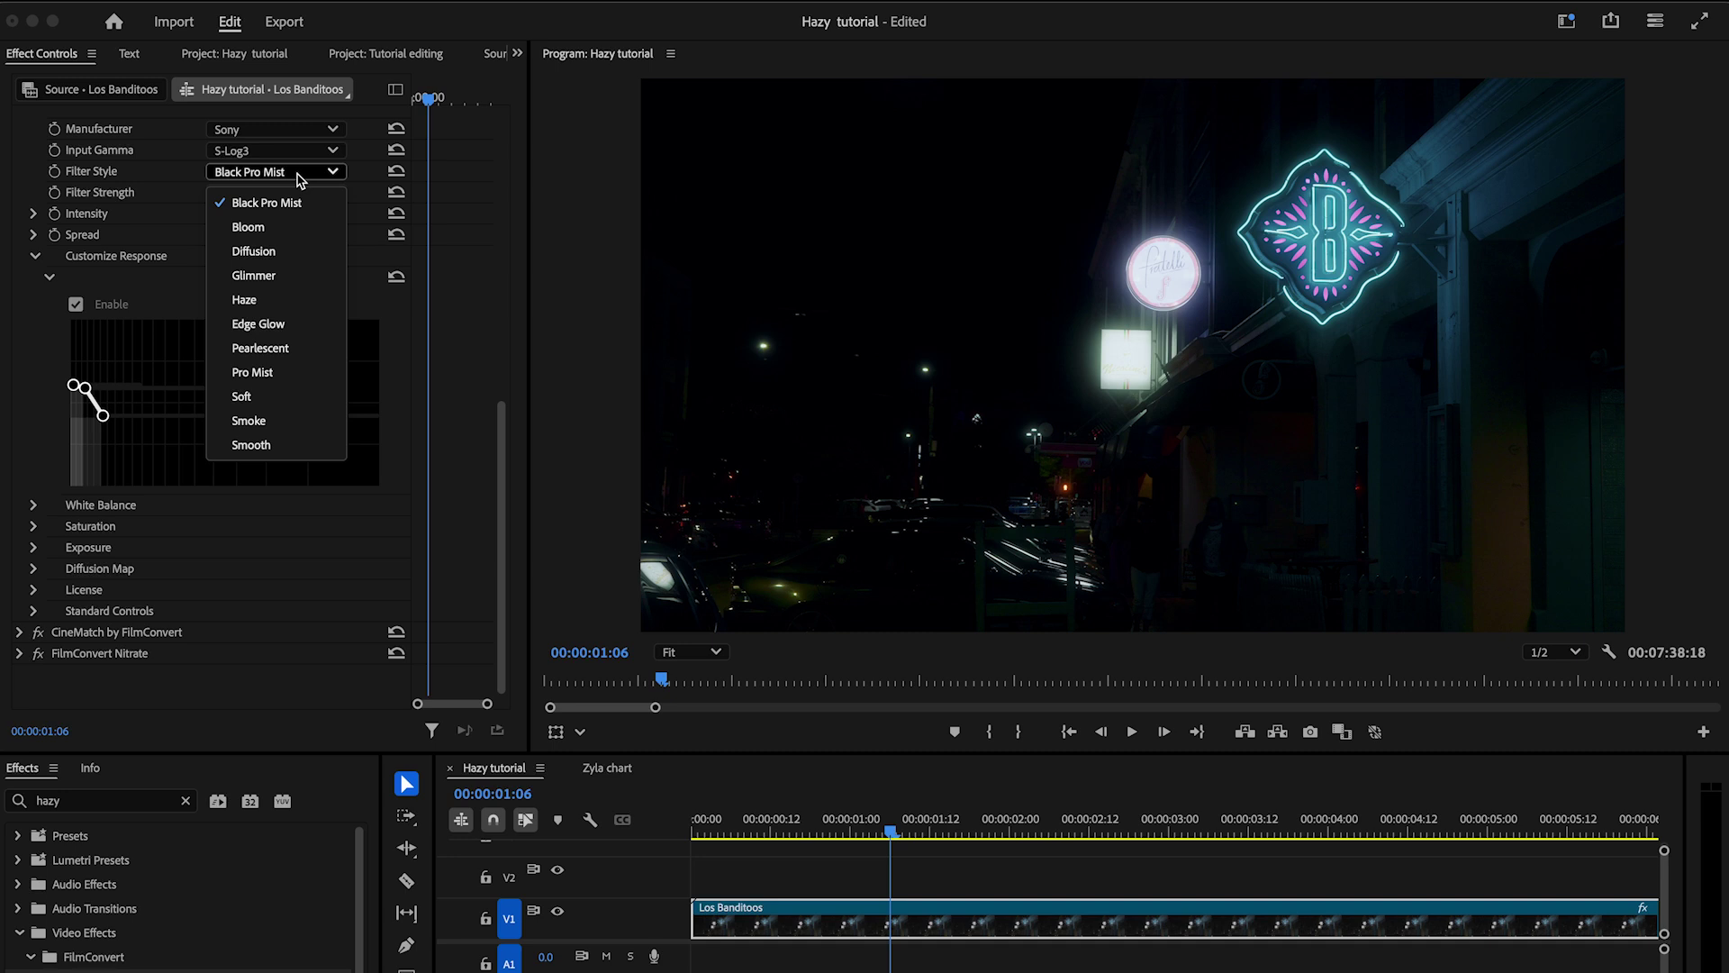
{"action": "left_click", "coordinate": [297, 230]}
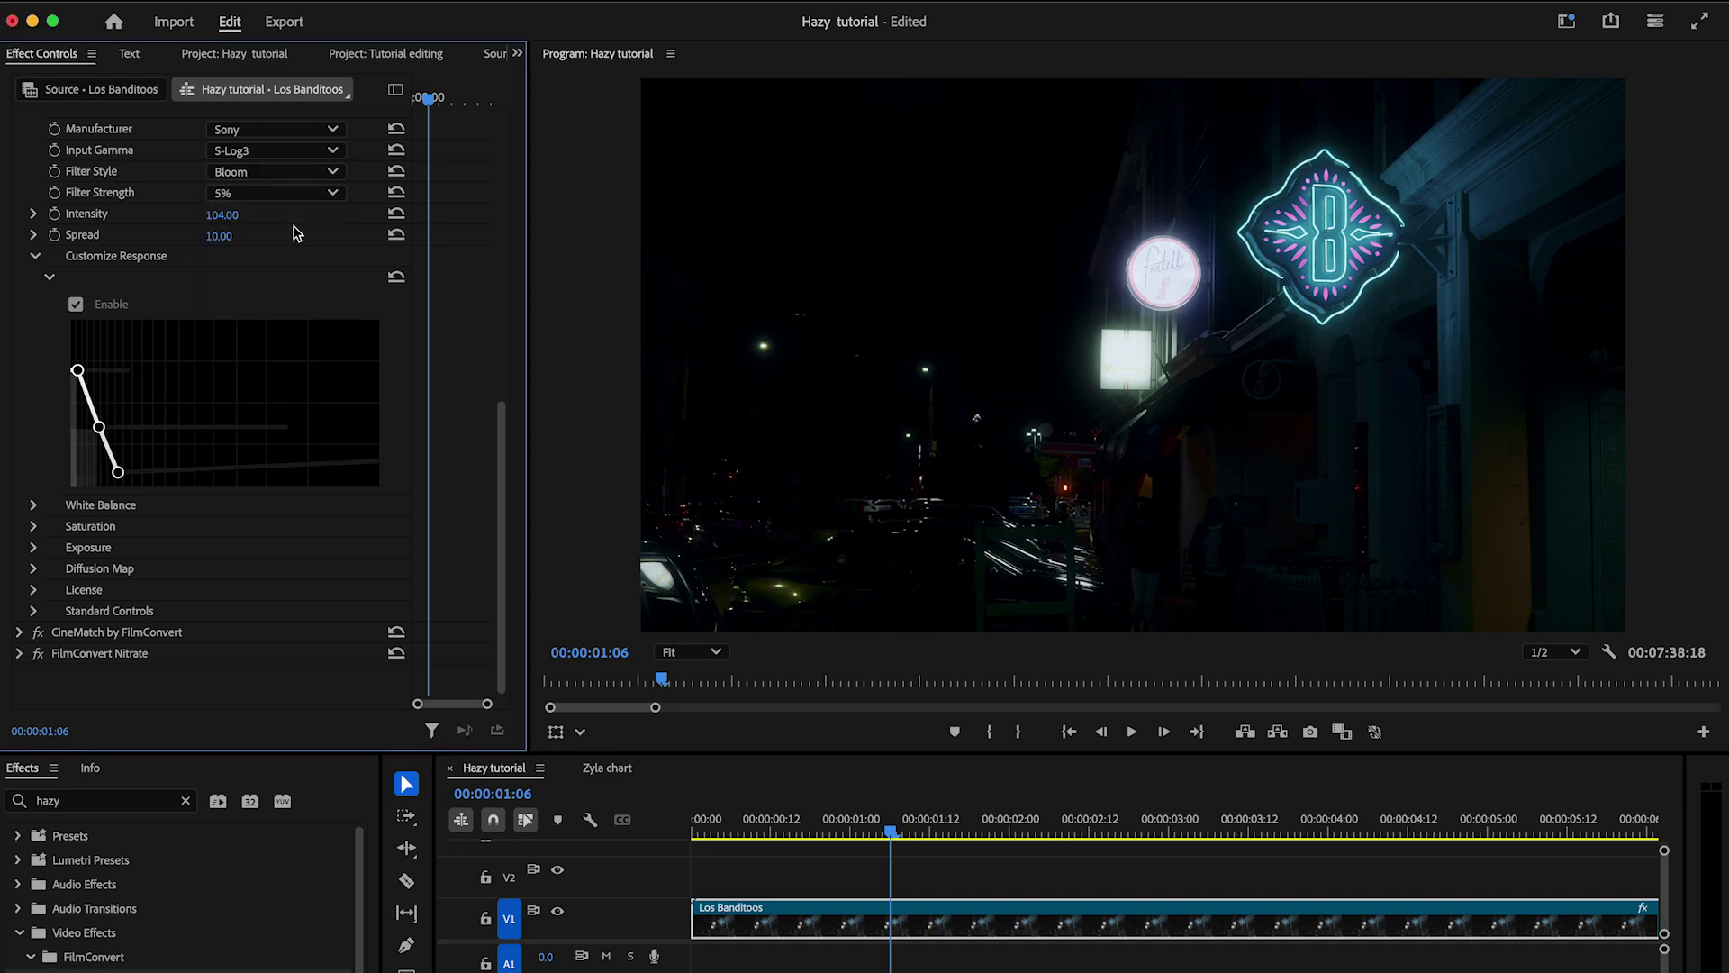
{"action": "left_click", "coordinate": [305, 181]}
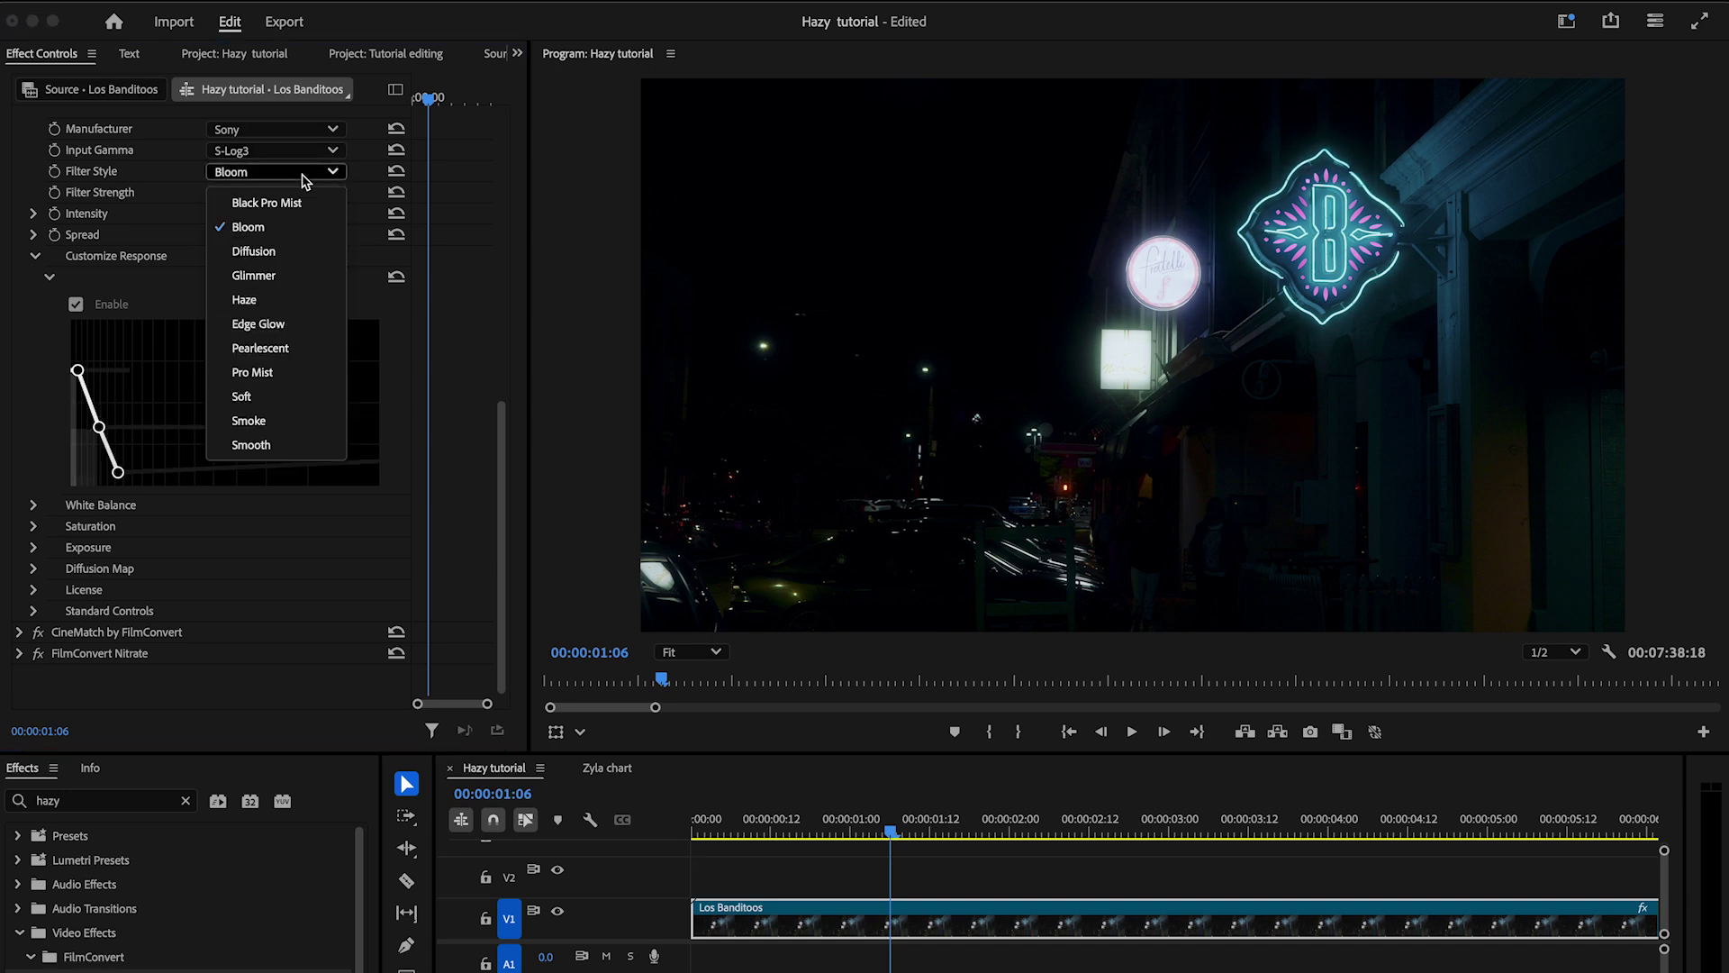
{"action": "left_click", "coordinate": [282, 300]}
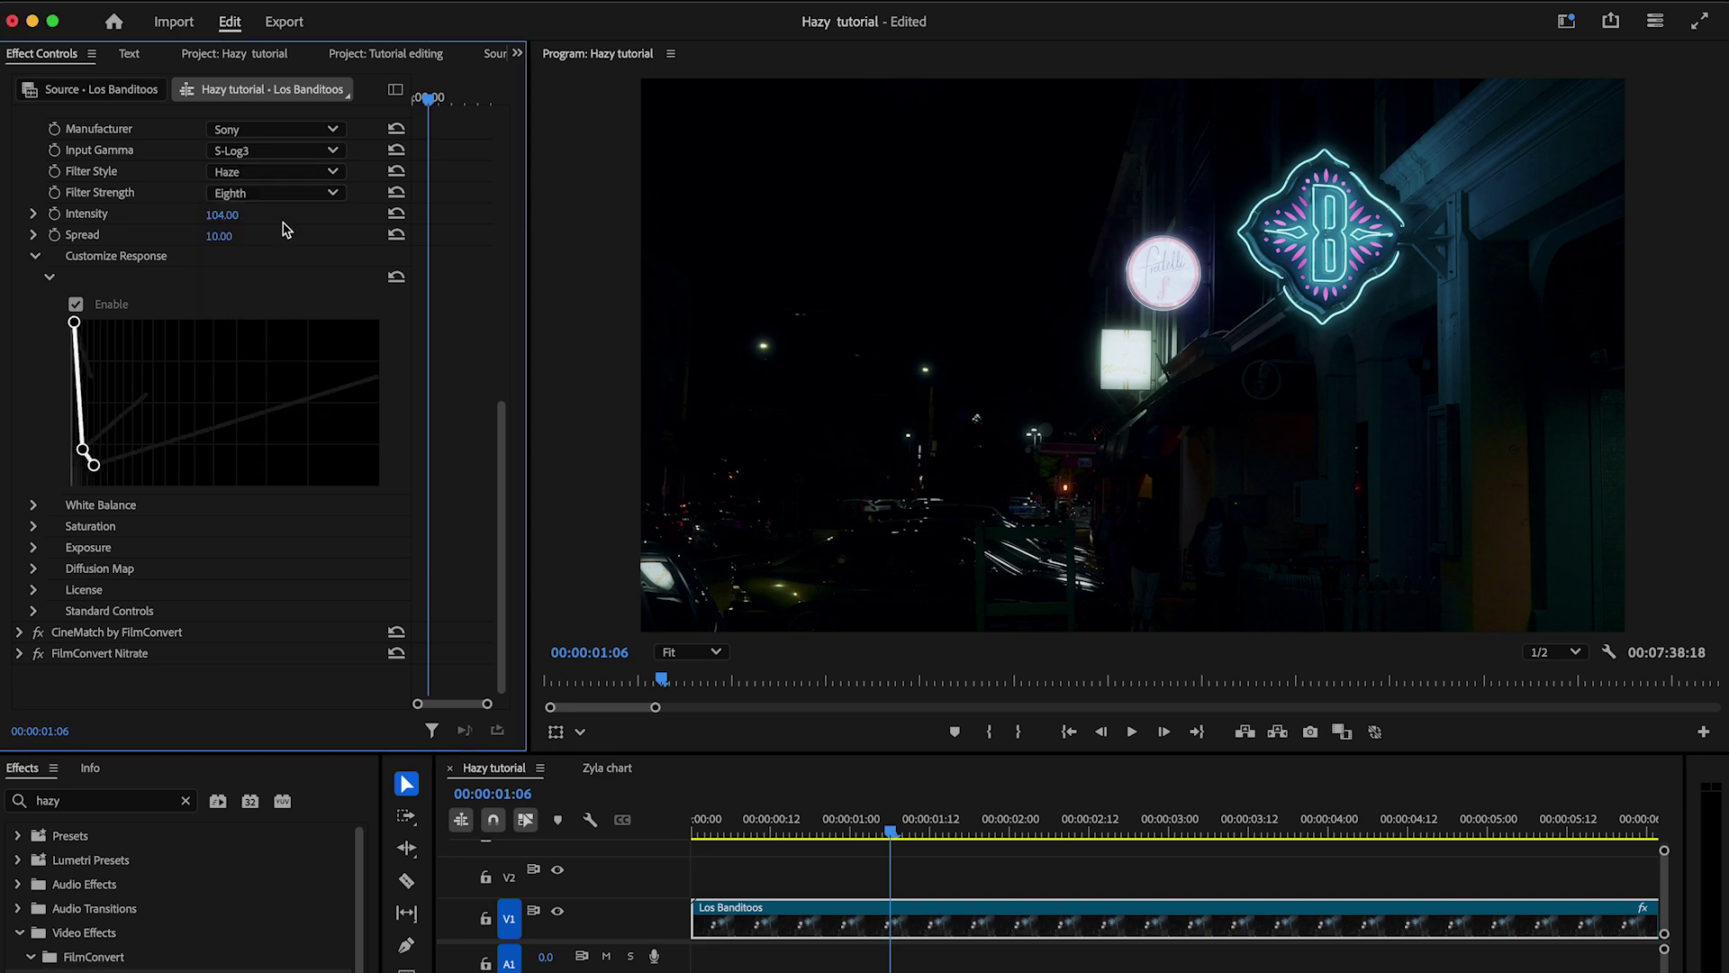
{"action": "left_click", "coordinate": [278, 178]}
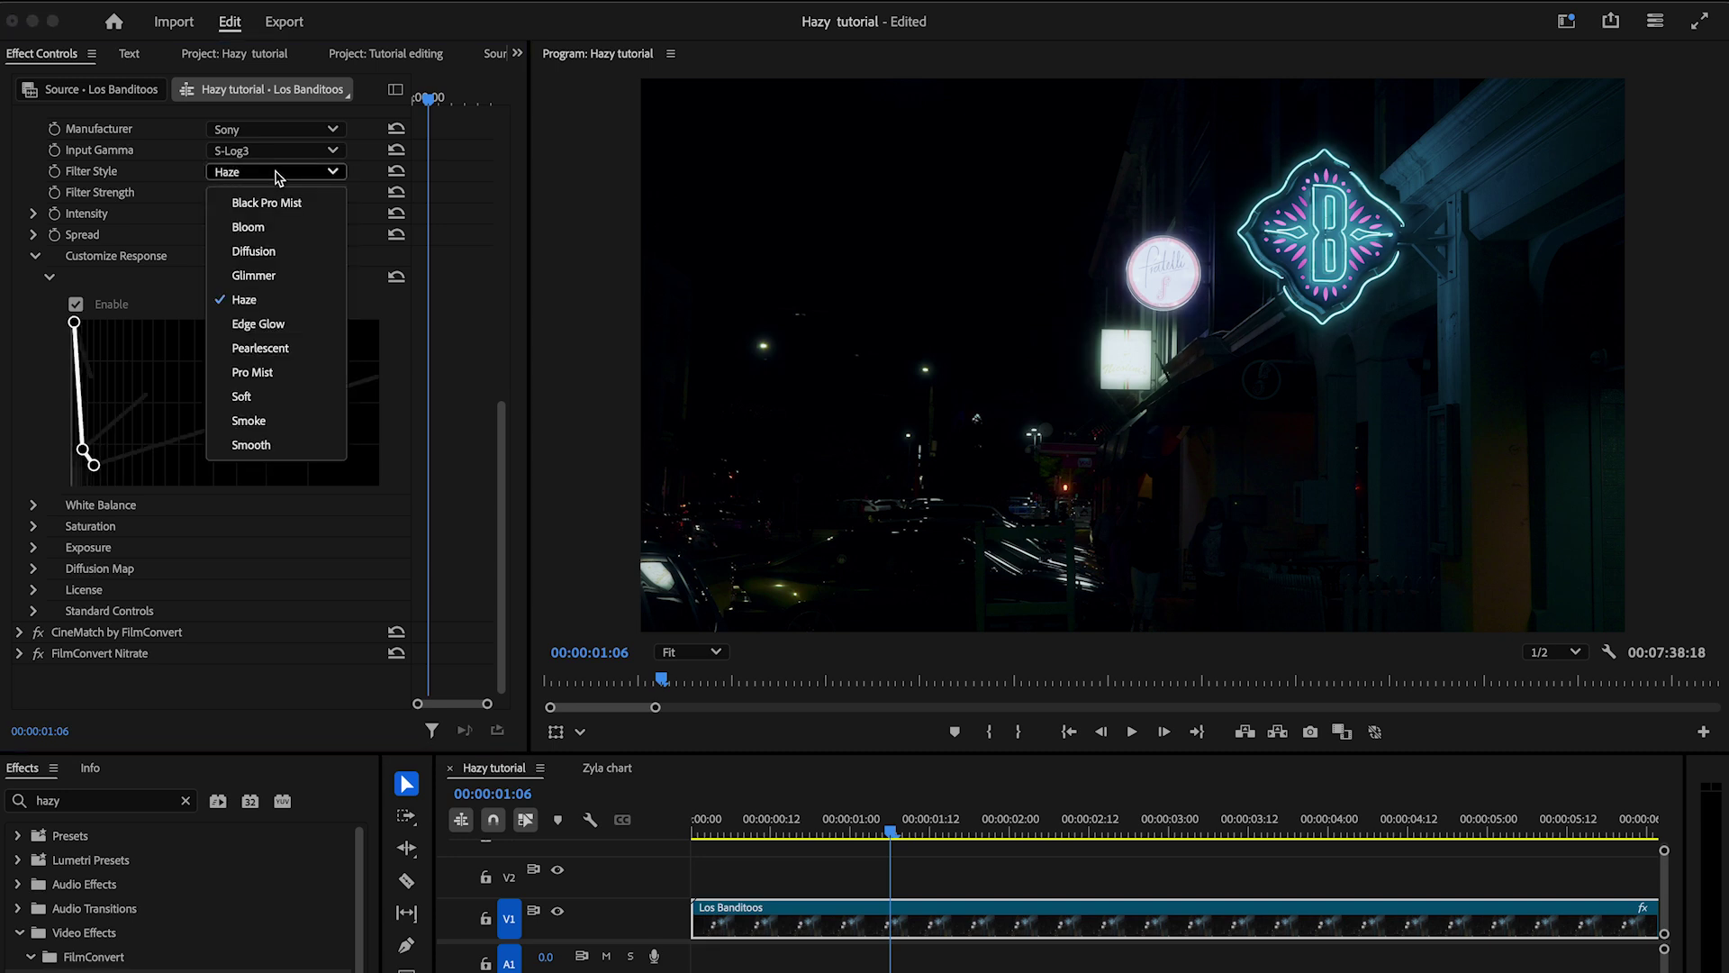
{"action": "left_click", "coordinate": [271, 325]}
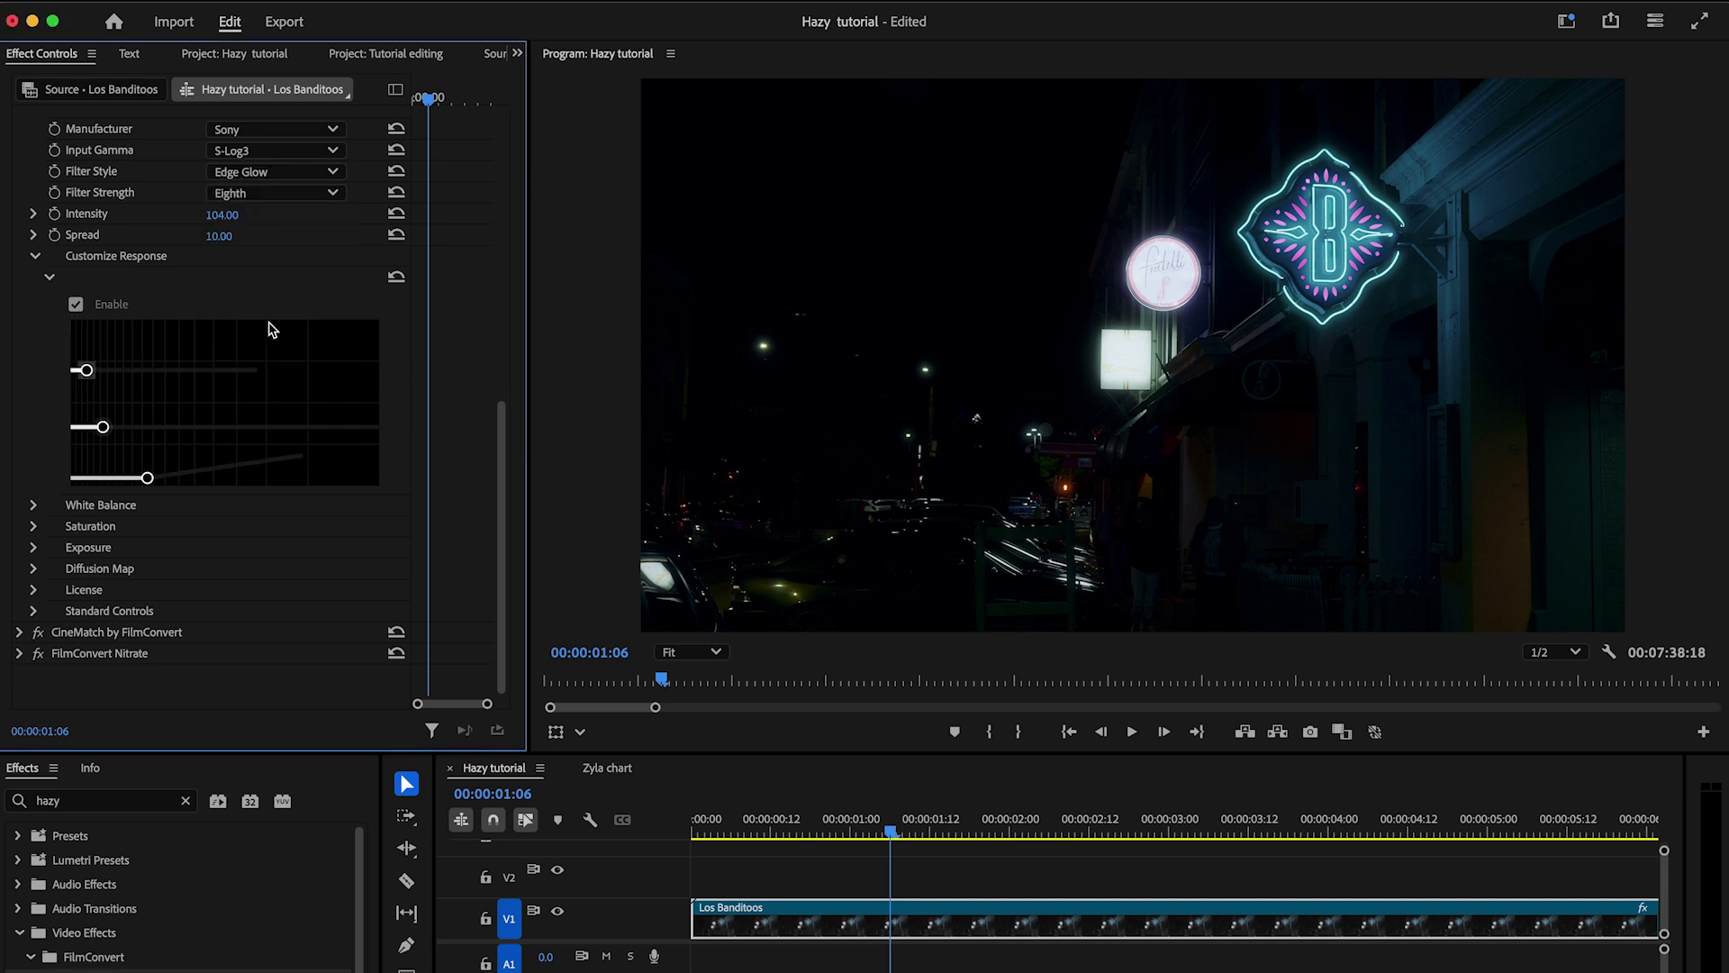
Step: Choose Pro Mist, raise Spread to 63, and lift the response curve's first point
{"action": "left_click", "coordinate": [259, 178]}
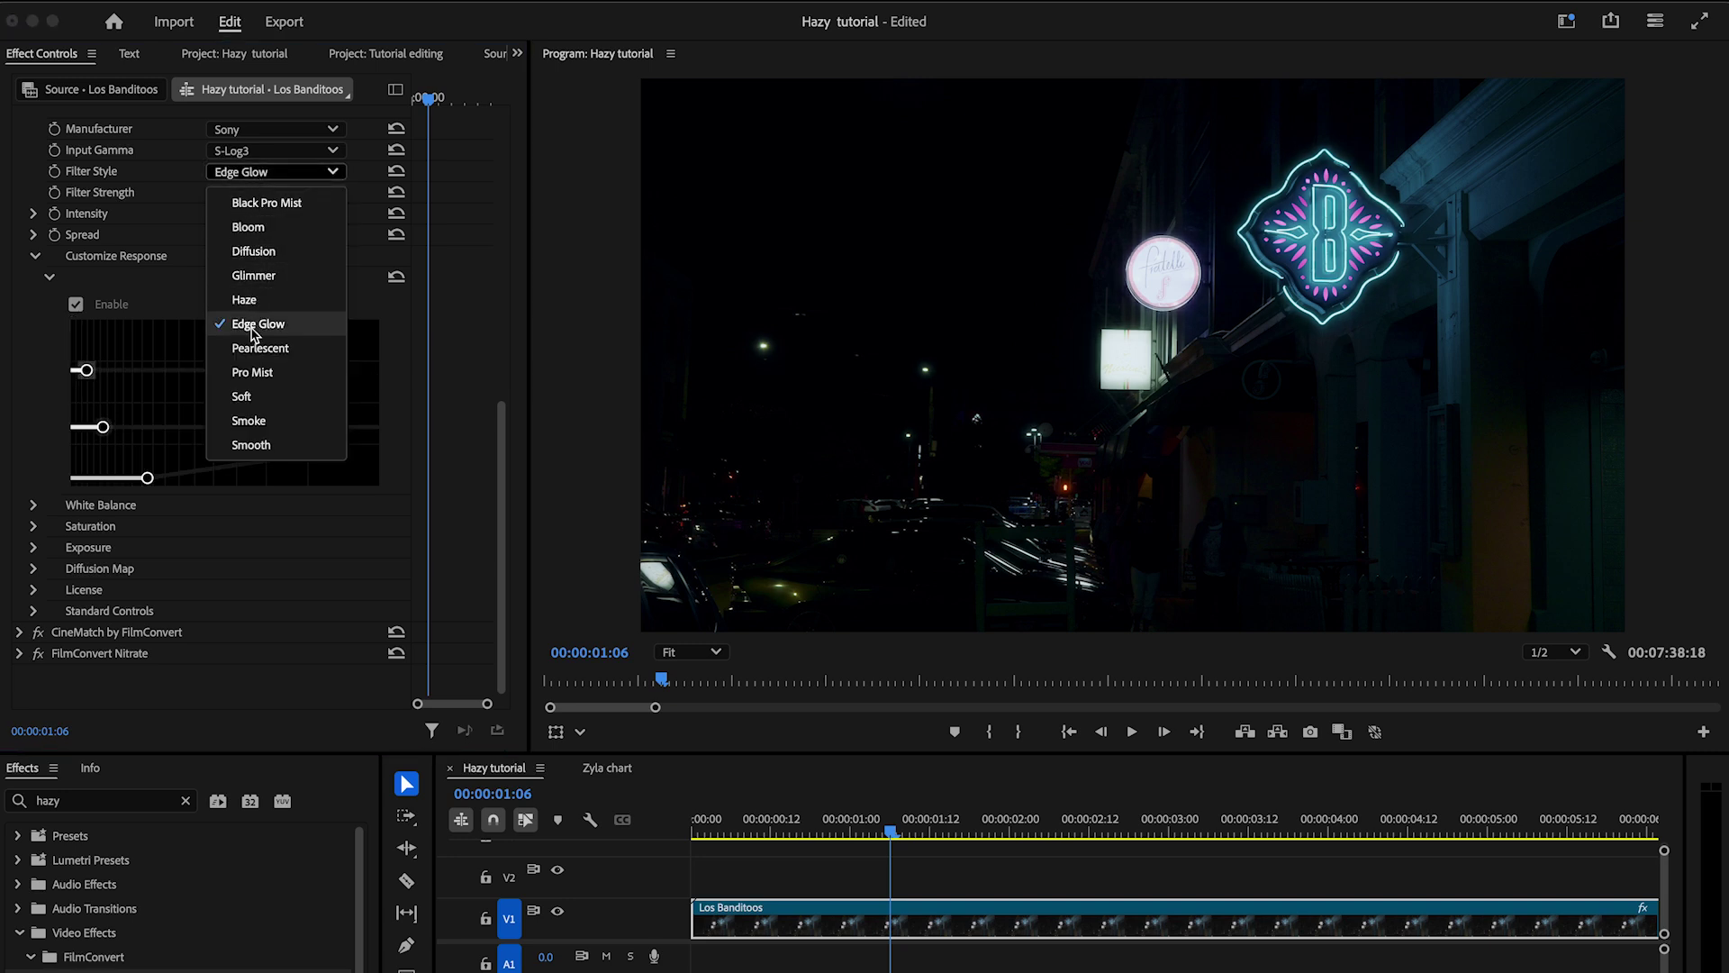
{"action": "left_click", "coordinate": [247, 372]}
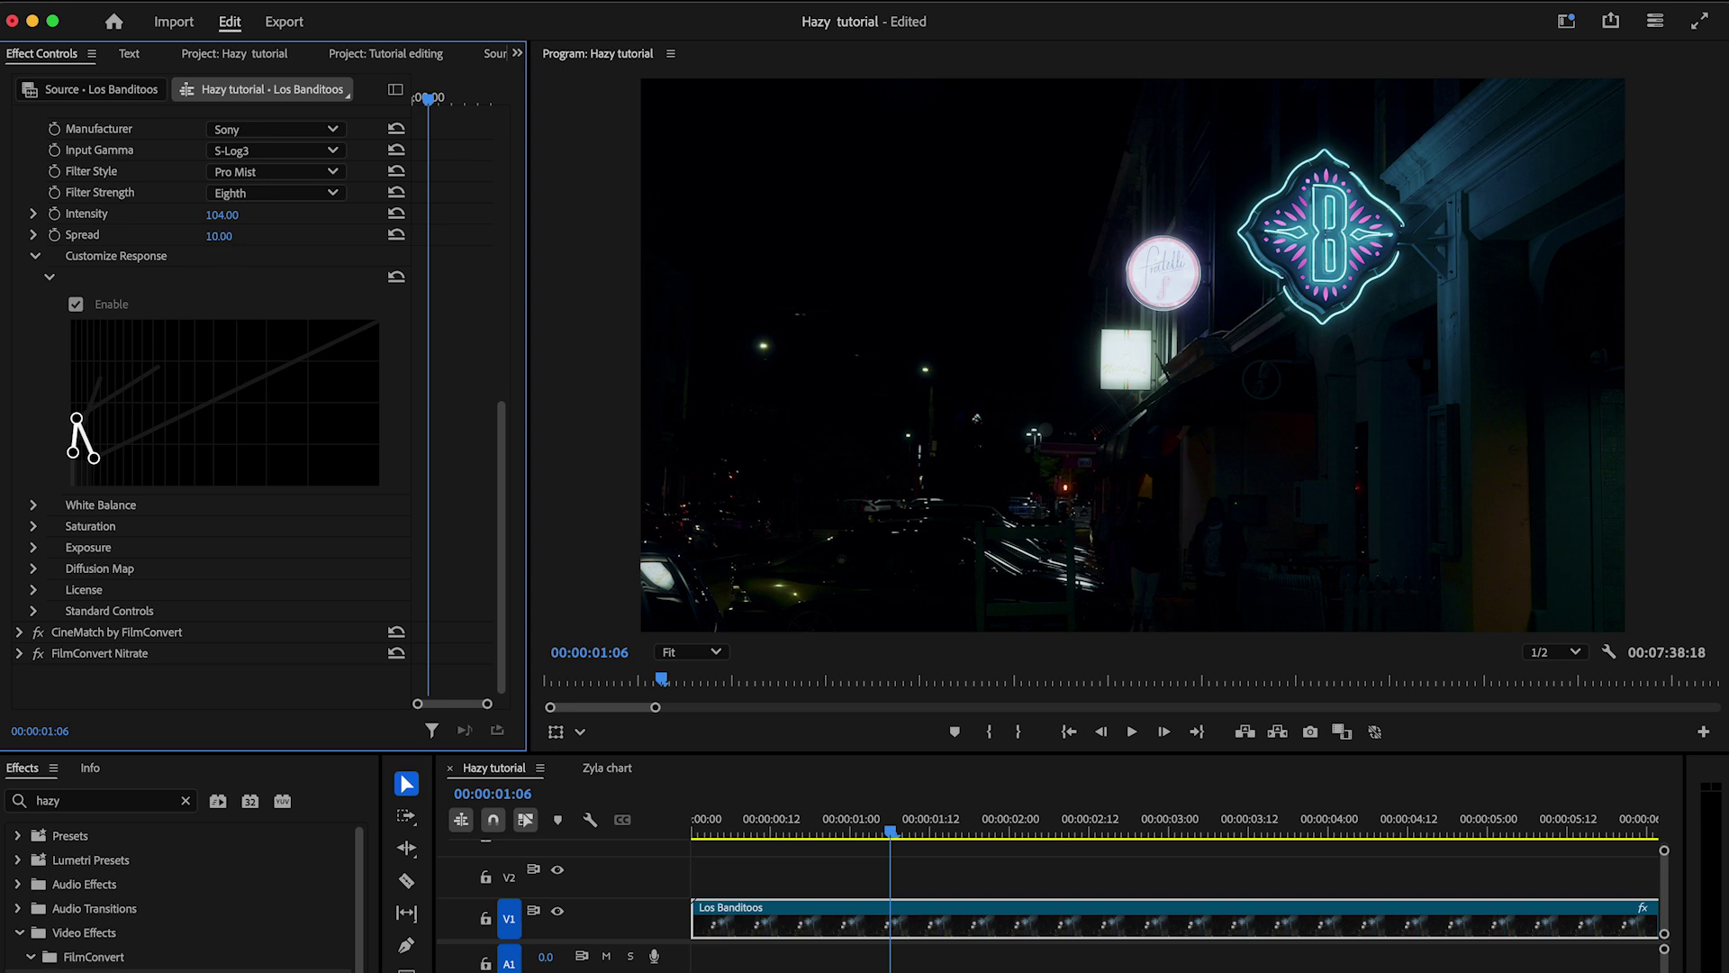
{"action": "left_click_drag", "start_coordinate": [219, 236], "coordinate": [268, 236]}
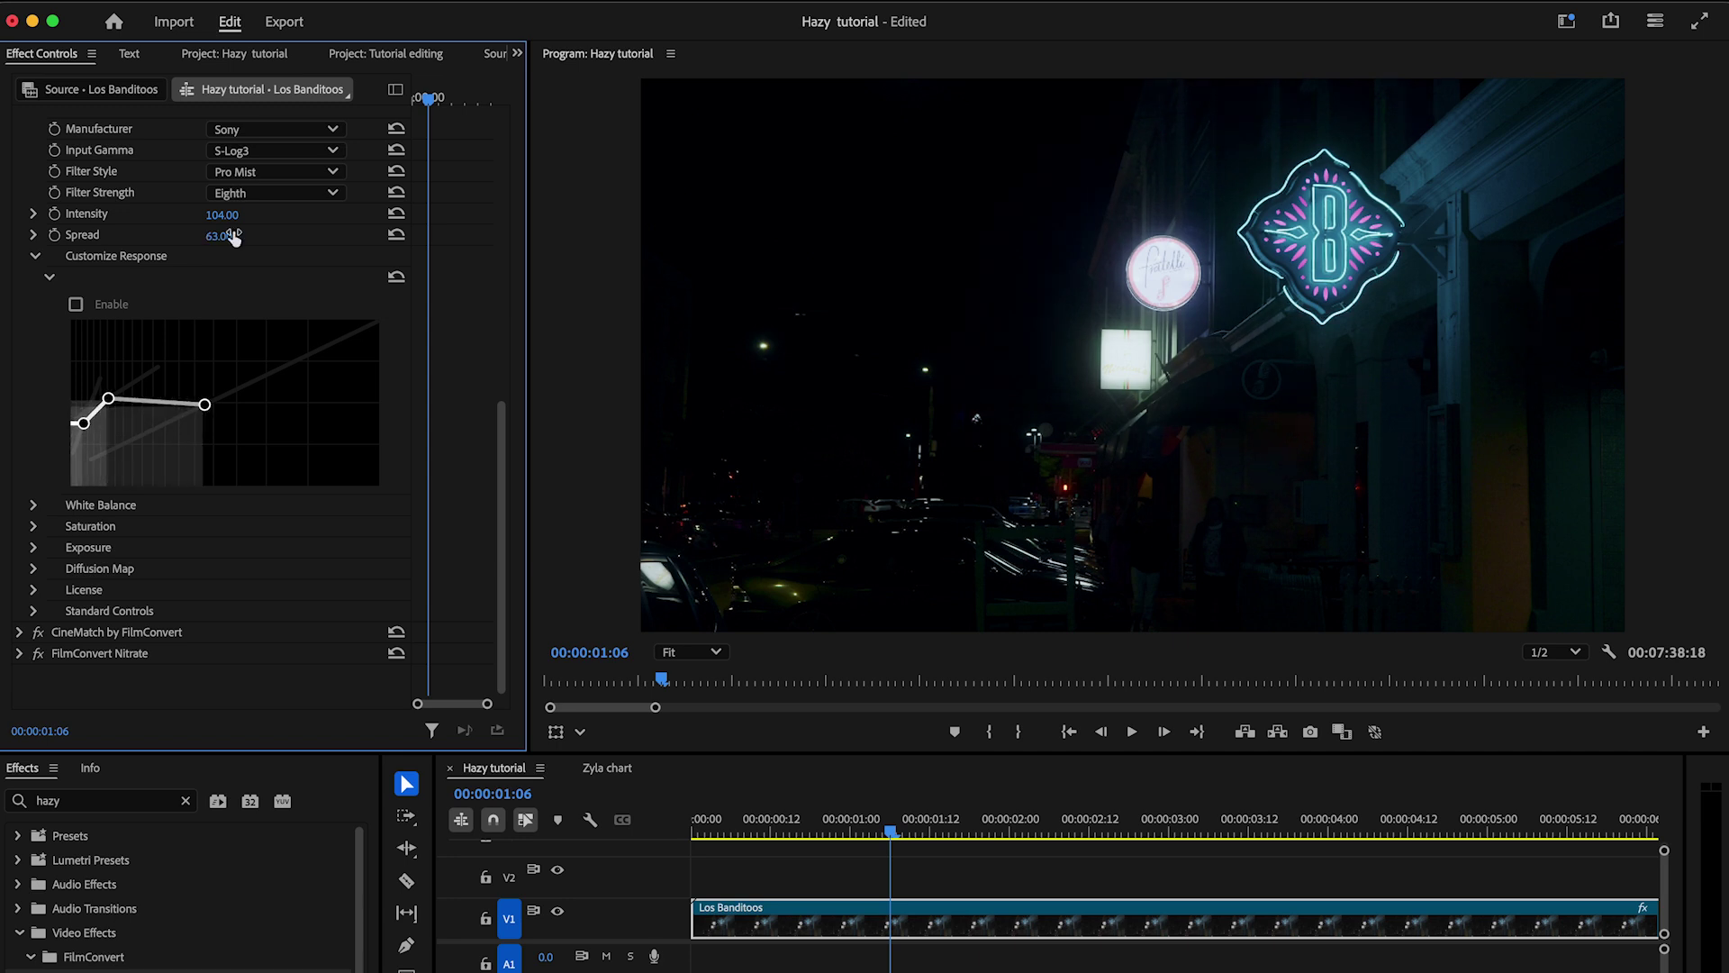
{"action": "left_click_drag", "start_coordinate": [79, 421], "coordinate": [241, 388]}
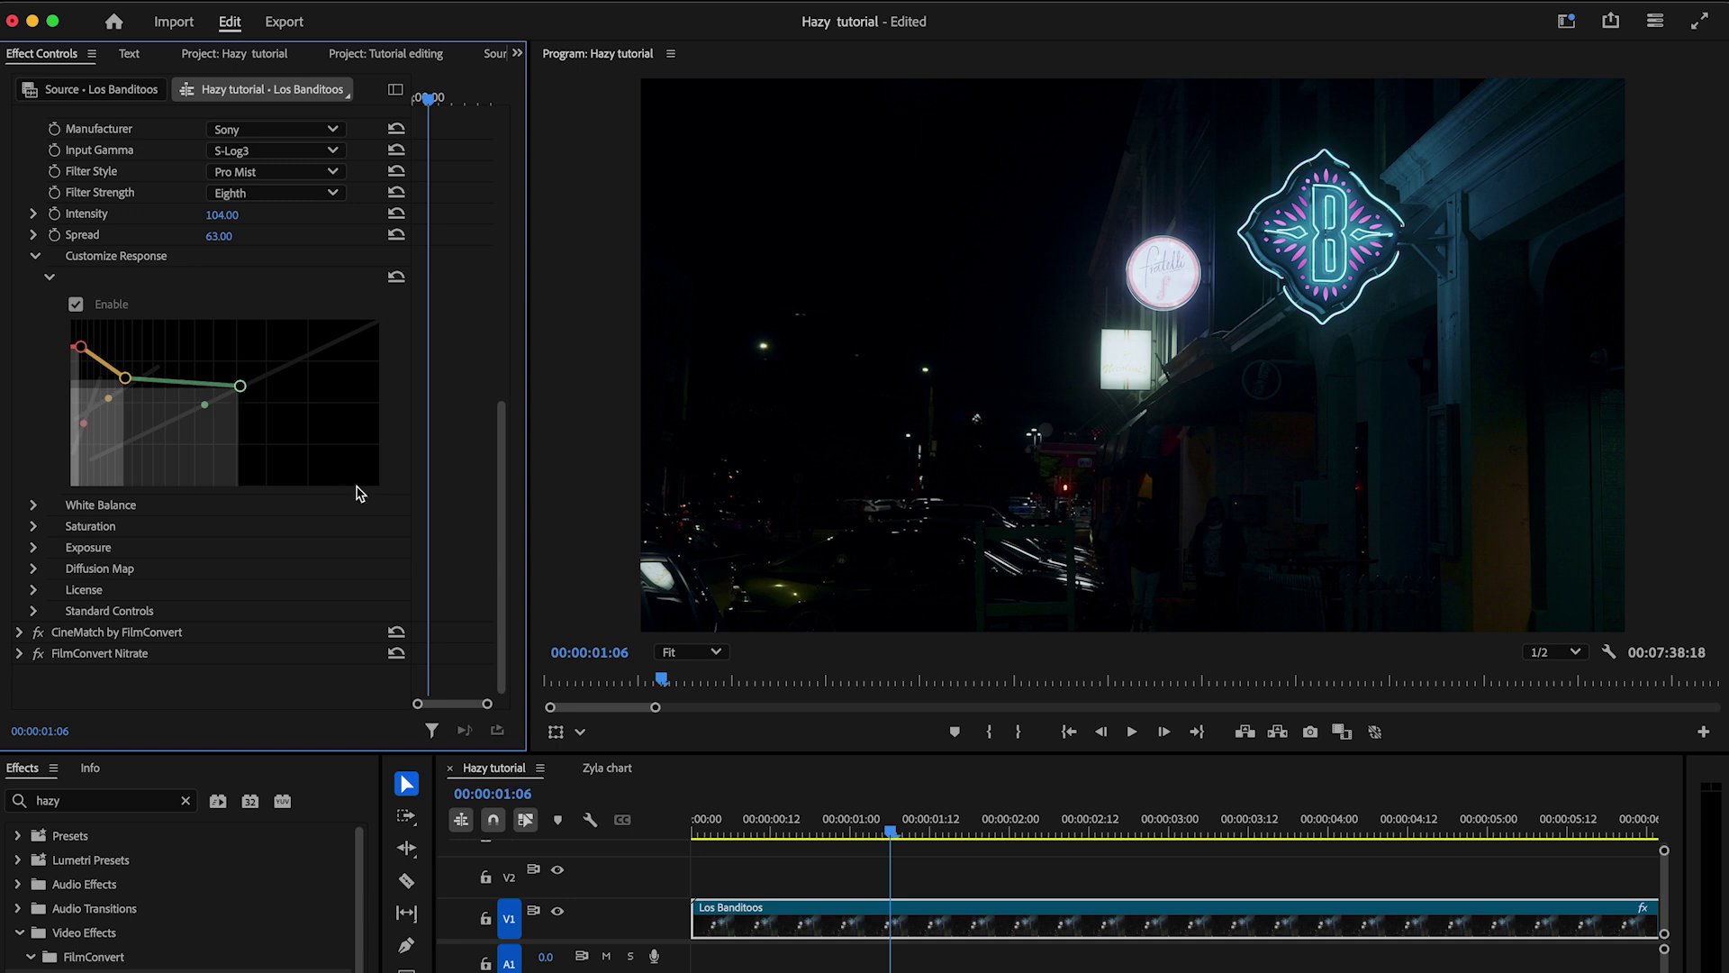
Step: On the Zyla chart sequence, expand Customize Response and drag three curve points to reduce glow
{"action": "left_click", "coordinate": [601, 773]}
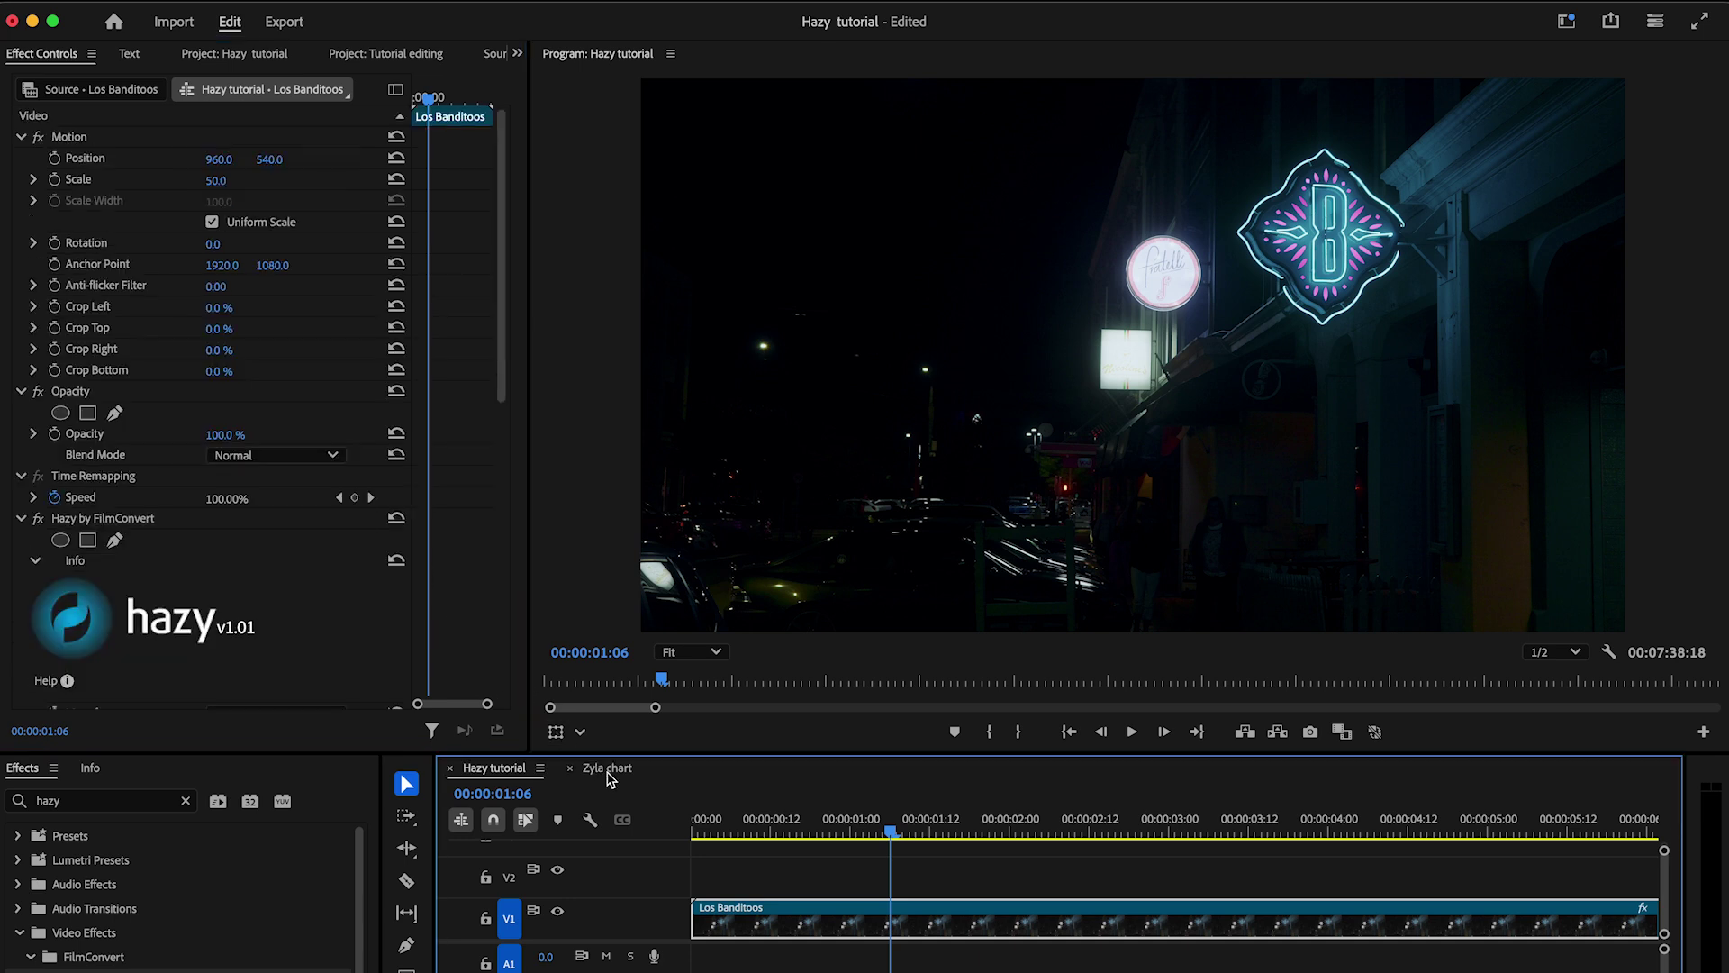
{"action": "scroll", "coordinate": [191, 606], "scroll_direction": "down", "scroll_amount": 8}
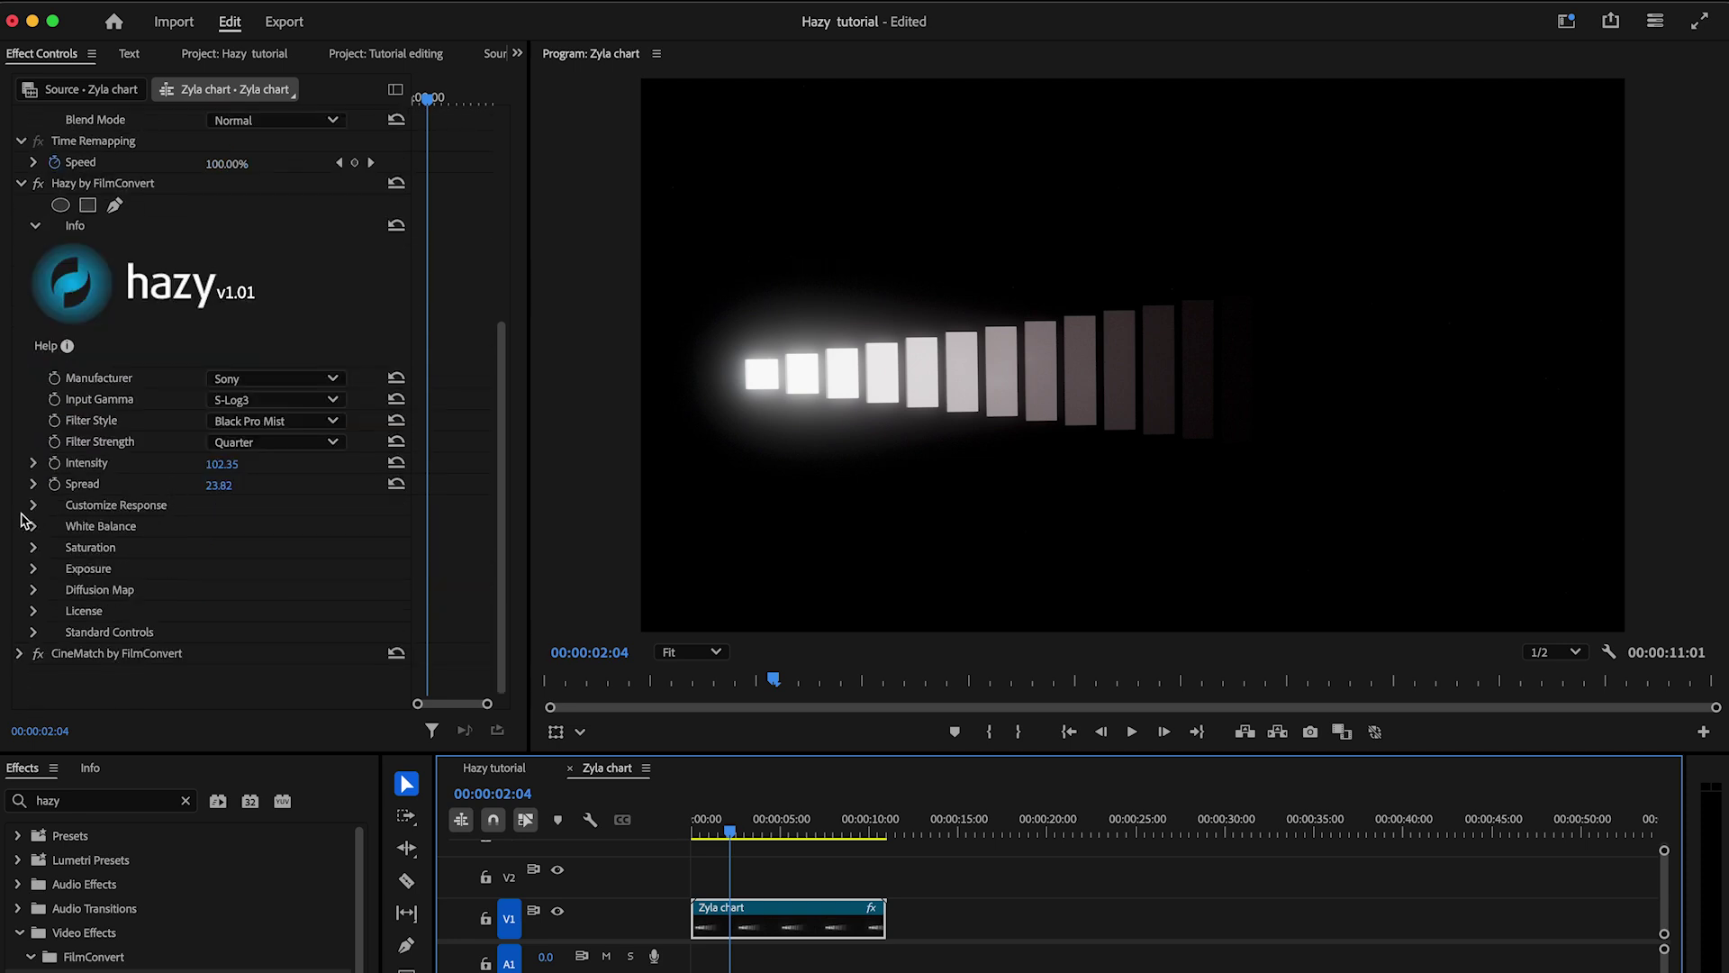
{"action": "left_click", "coordinate": [32, 513]}
{"action": "left_click", "coordinate": [33, 512]}
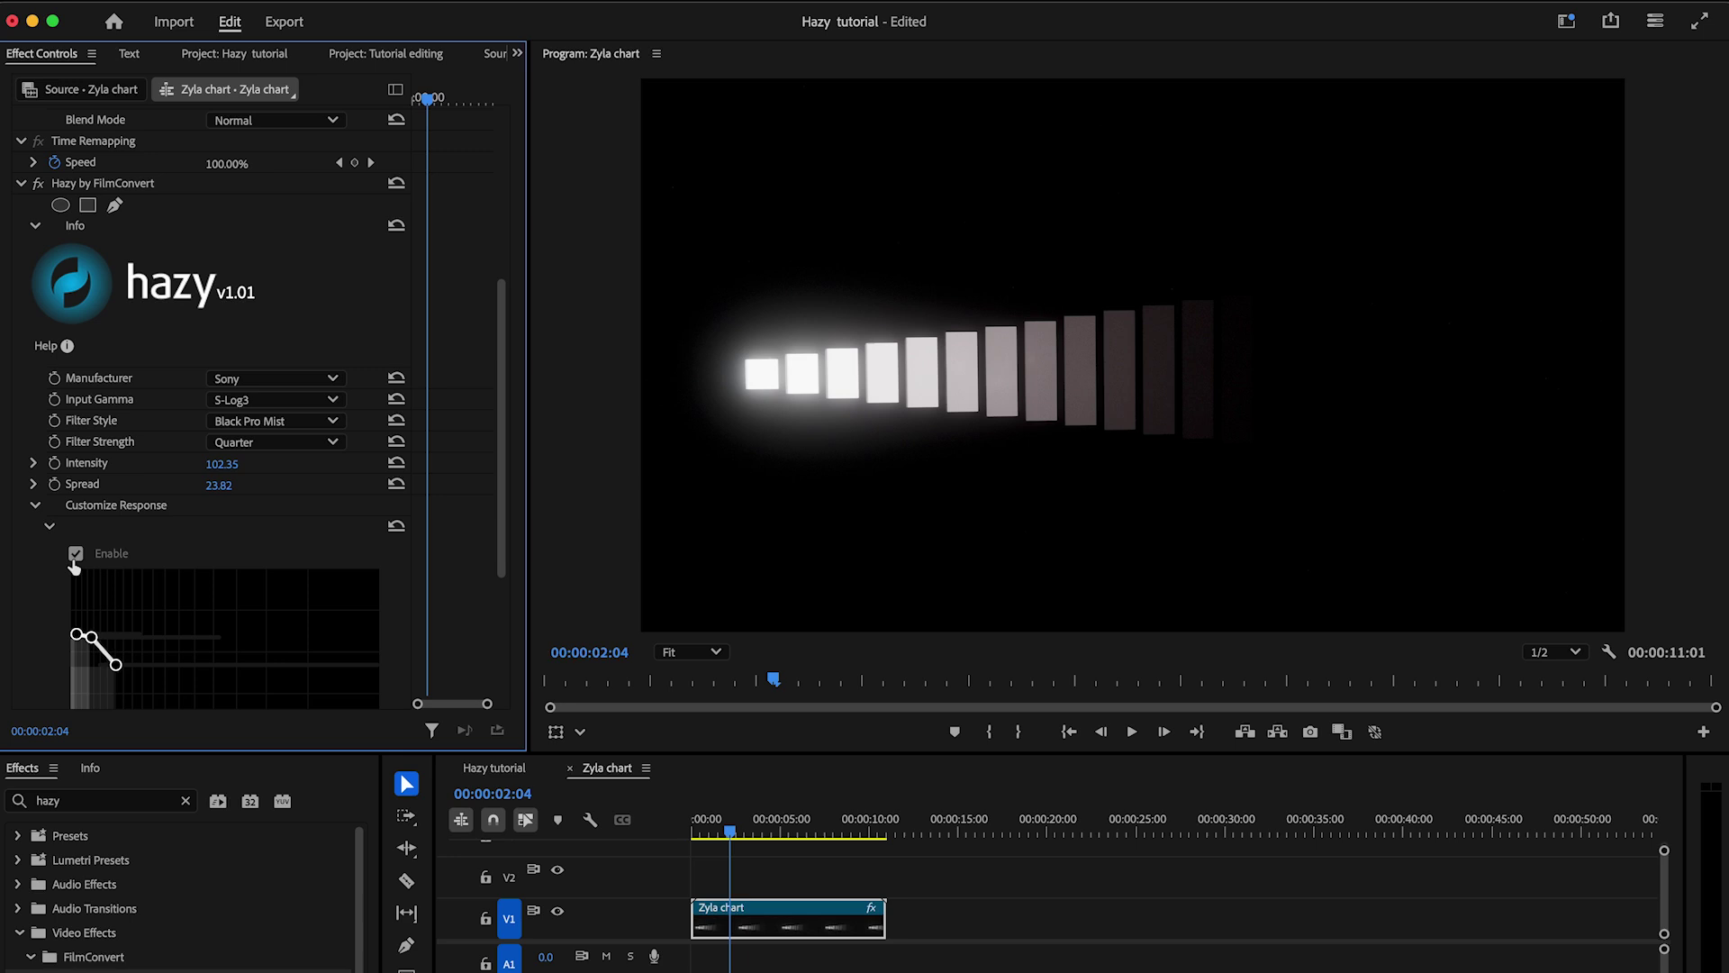
{"action": "scroll", "coordinate": [126, 509], "scroll_direction": "down", "scroll_amount": 5}
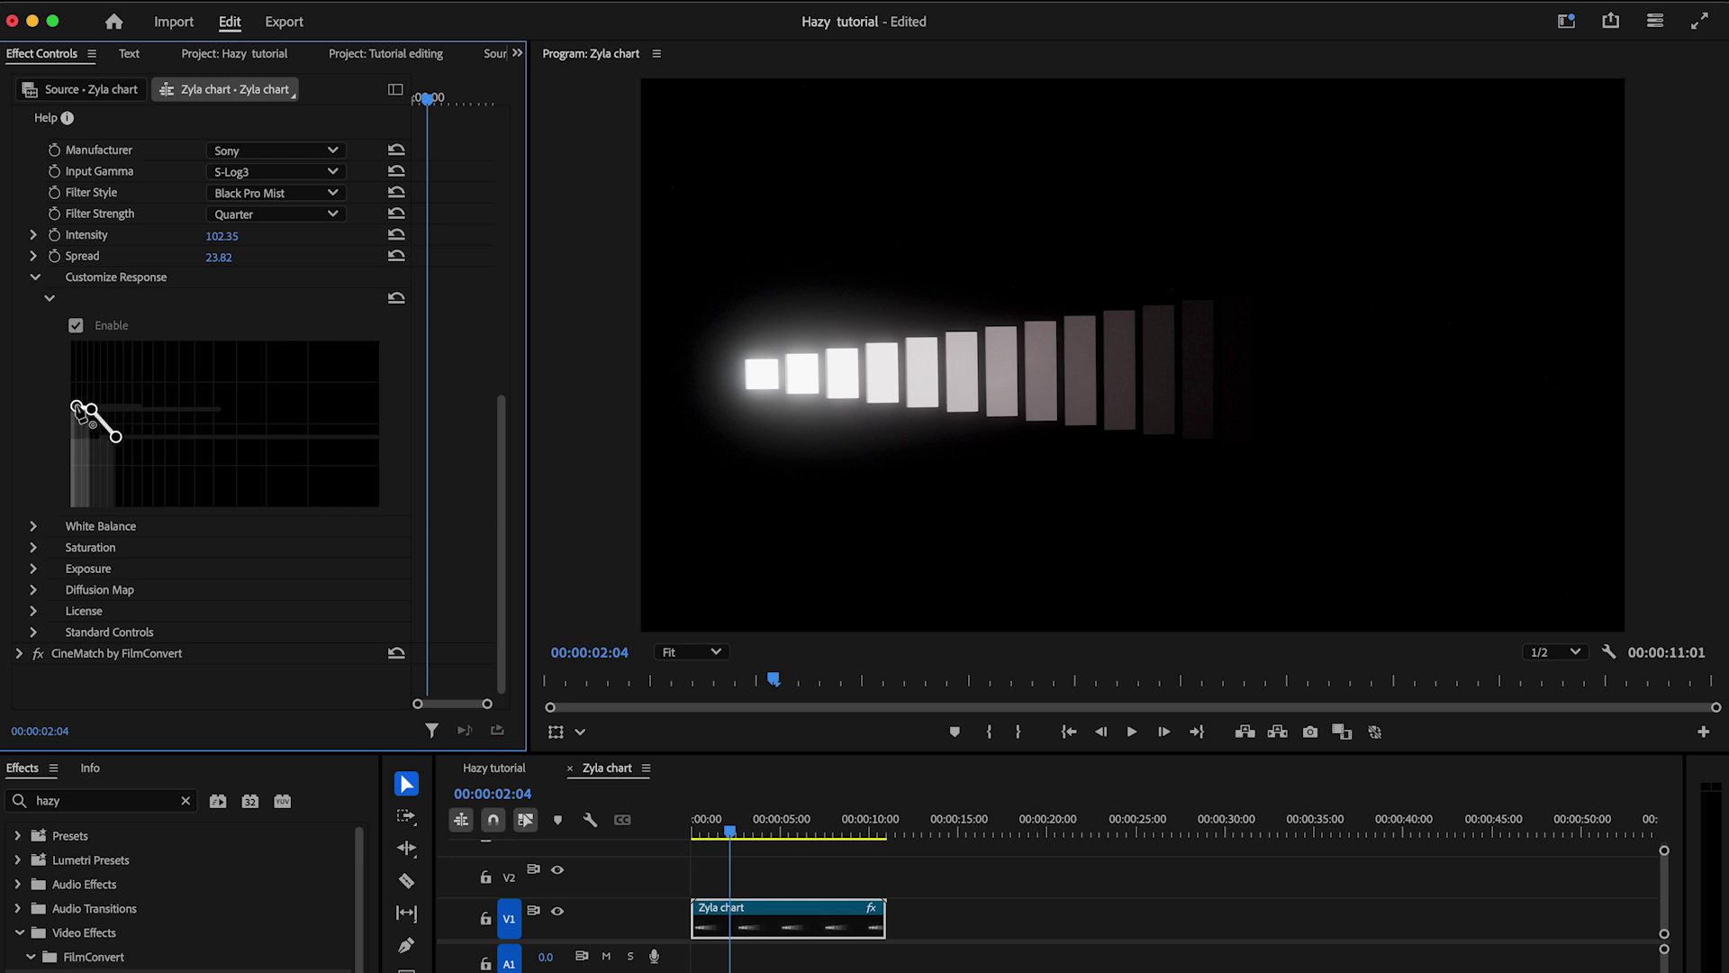
{"action": "left_click_drag", "start_coordinate": [81, 409], "coordinate": [81, 359]}
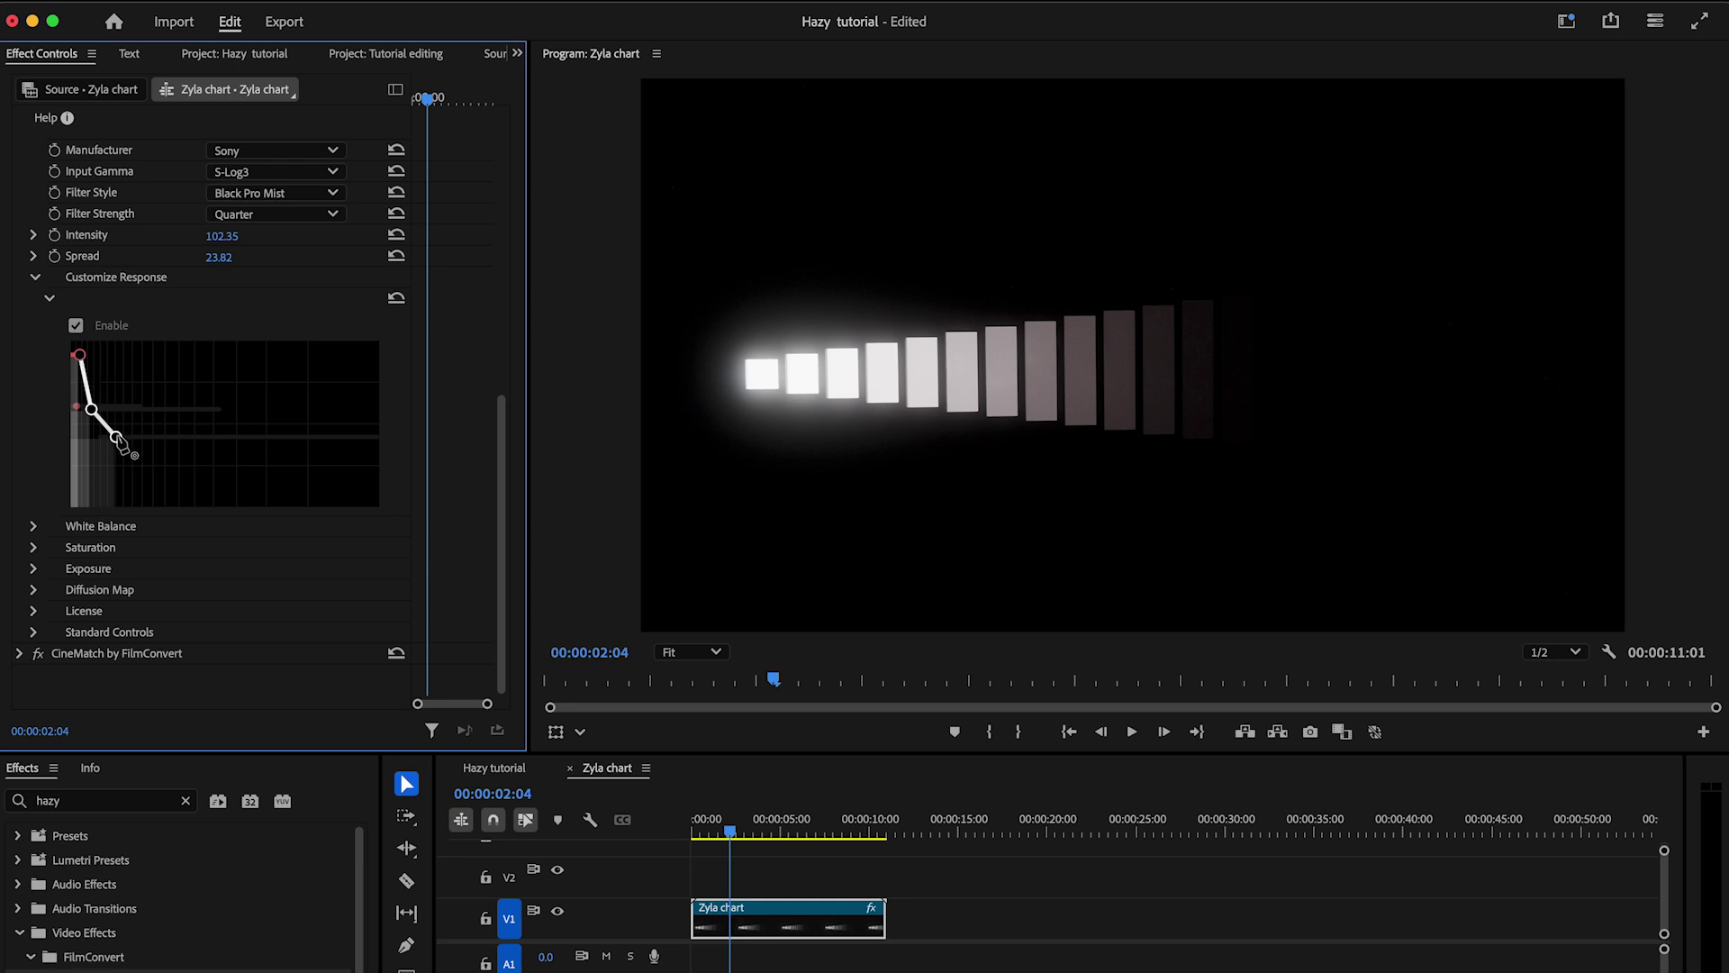
{"action": "mouse_move", "coordinate": [120, 439]}
{"action": "left_mouse_down"}
{"action": "mouse_move", "coordinate": [301, 434]}
{"action": "mouse_move", "coordinate": [39, 445]}
{"action": "mouse_move", "coordinate": [196, 438]}
{"action": "mouse_move", "coordinate": [207, 377]}
{"action": "mouse_move", "coordinate": [200, 500]}
{"action": "mouse_move", "coordinate": [173, 487]}
{"action": "mouse_move", "coordinate": [182, 446]}
{"action": "mouse_move", "coordinate": [135, 486]}
{"action": "mouse_move", "coordinate": [105, 441]}
{"action": "left_mouse_up"}
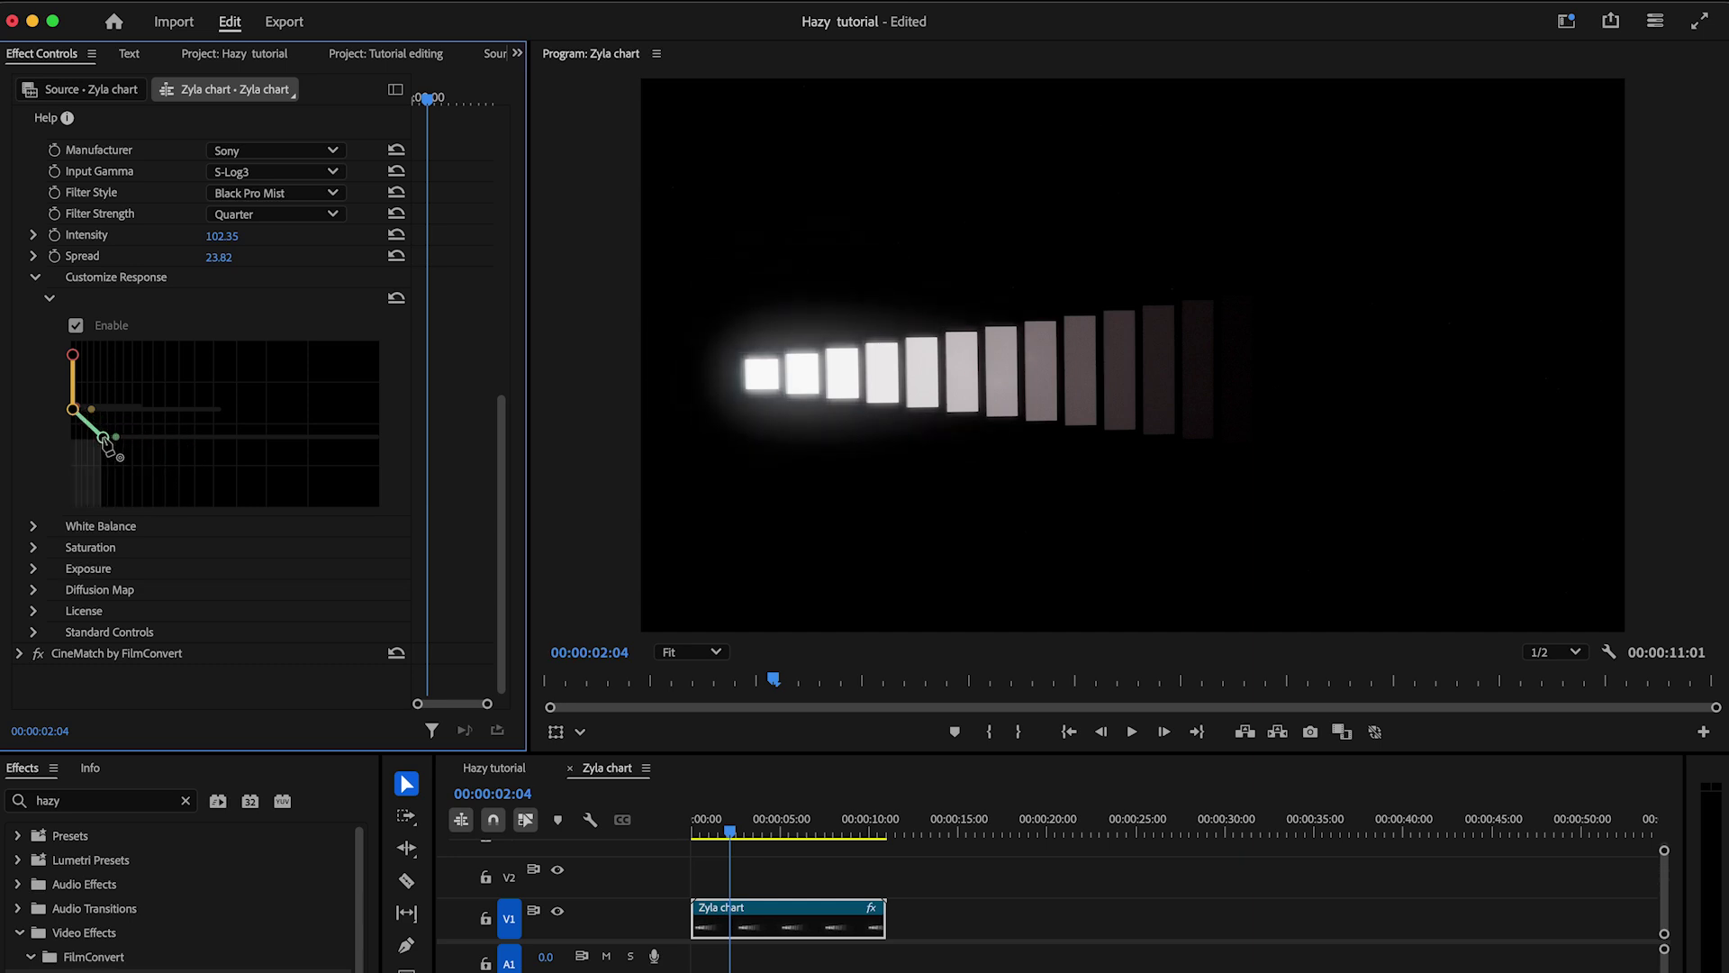
{"action": "mouse_move", "coordinate": [73, 410]}
{"action": "left_mouse_down"}
{"action": "mouse_move", "coordinate": [112, 419]}
{"action": "mouse_move", "coordinate": [60, 417]}
{"action": "mouse_move", "coordinate": [91, 416]}
{"action": "left_mouse_up"}
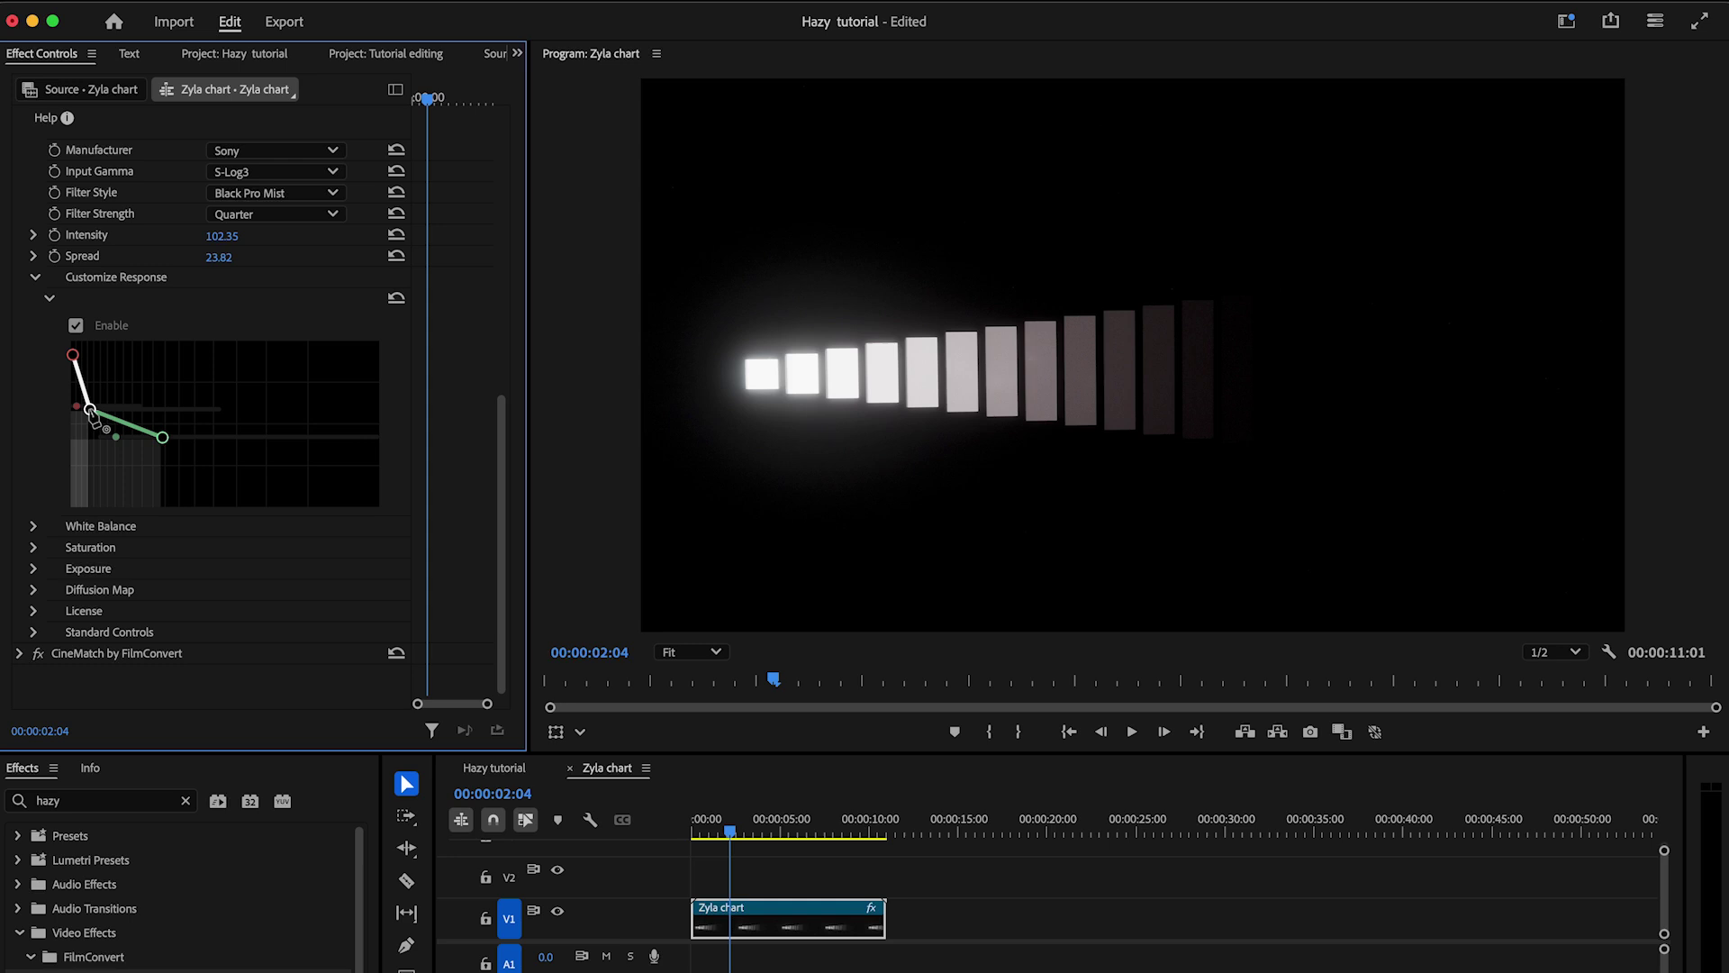
Step: On the street clip, pull the curve's middle point left and enable White Balance at Temperature -10
{"action": "left_click", "coordinate": [494, 768]}
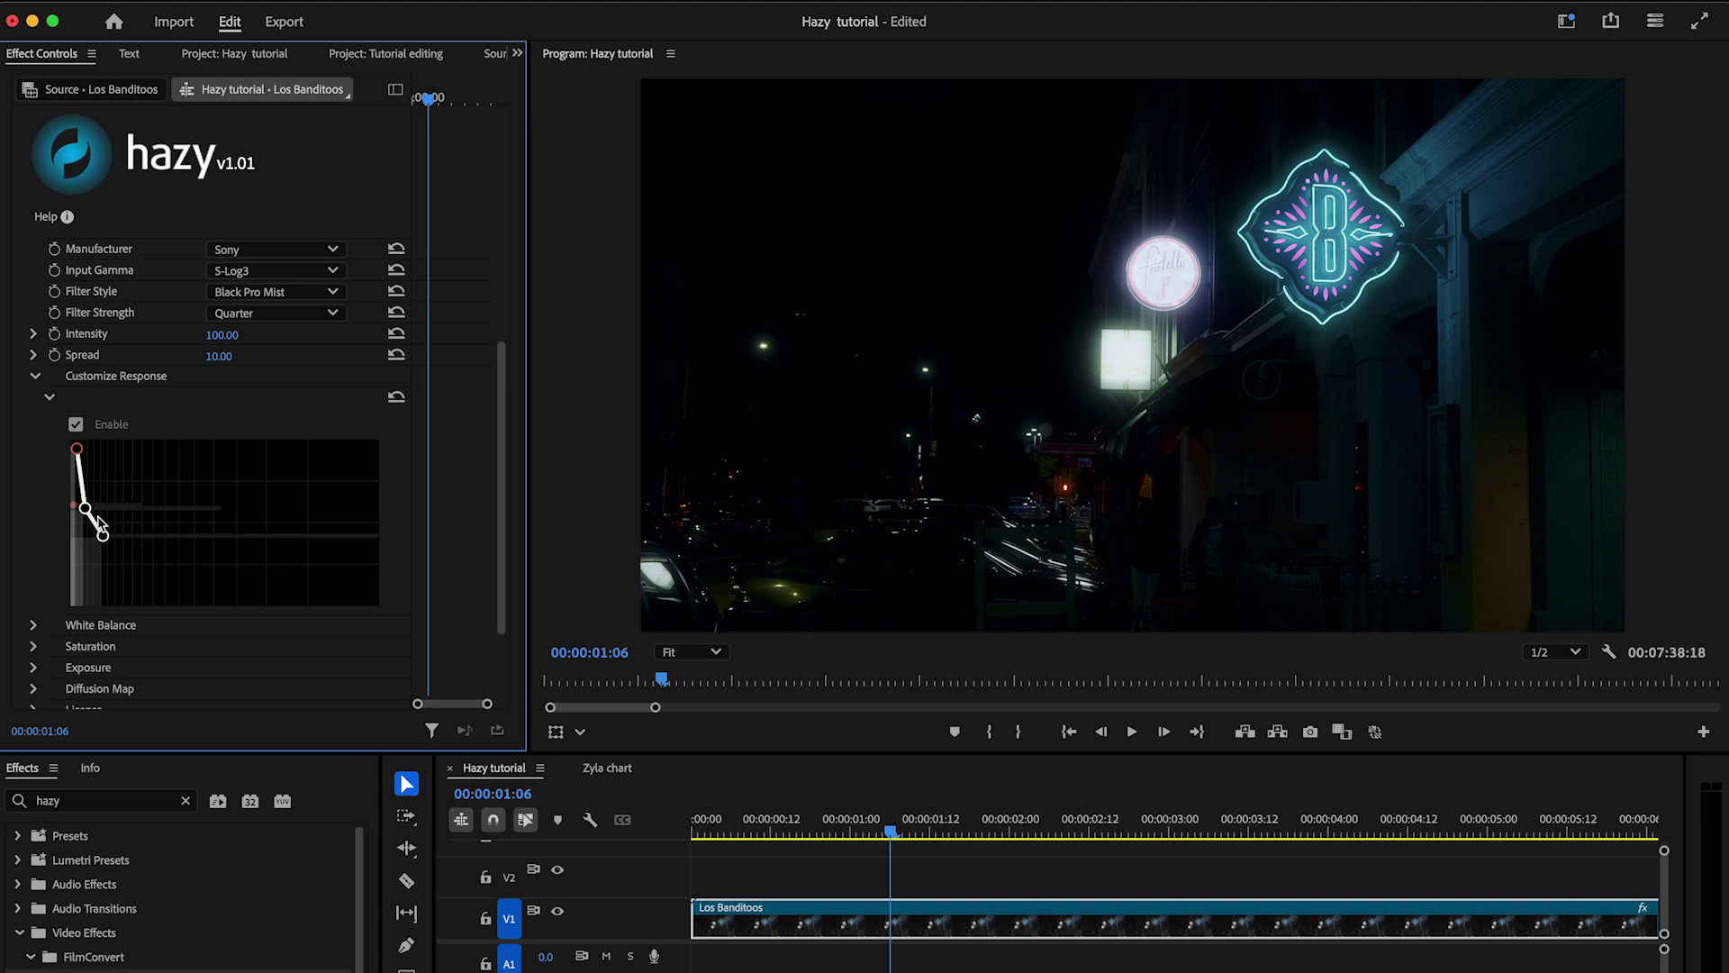
{"action": "left_click_drag", "start_coordinate": [86, 509], "coordinate": [93, 539]}
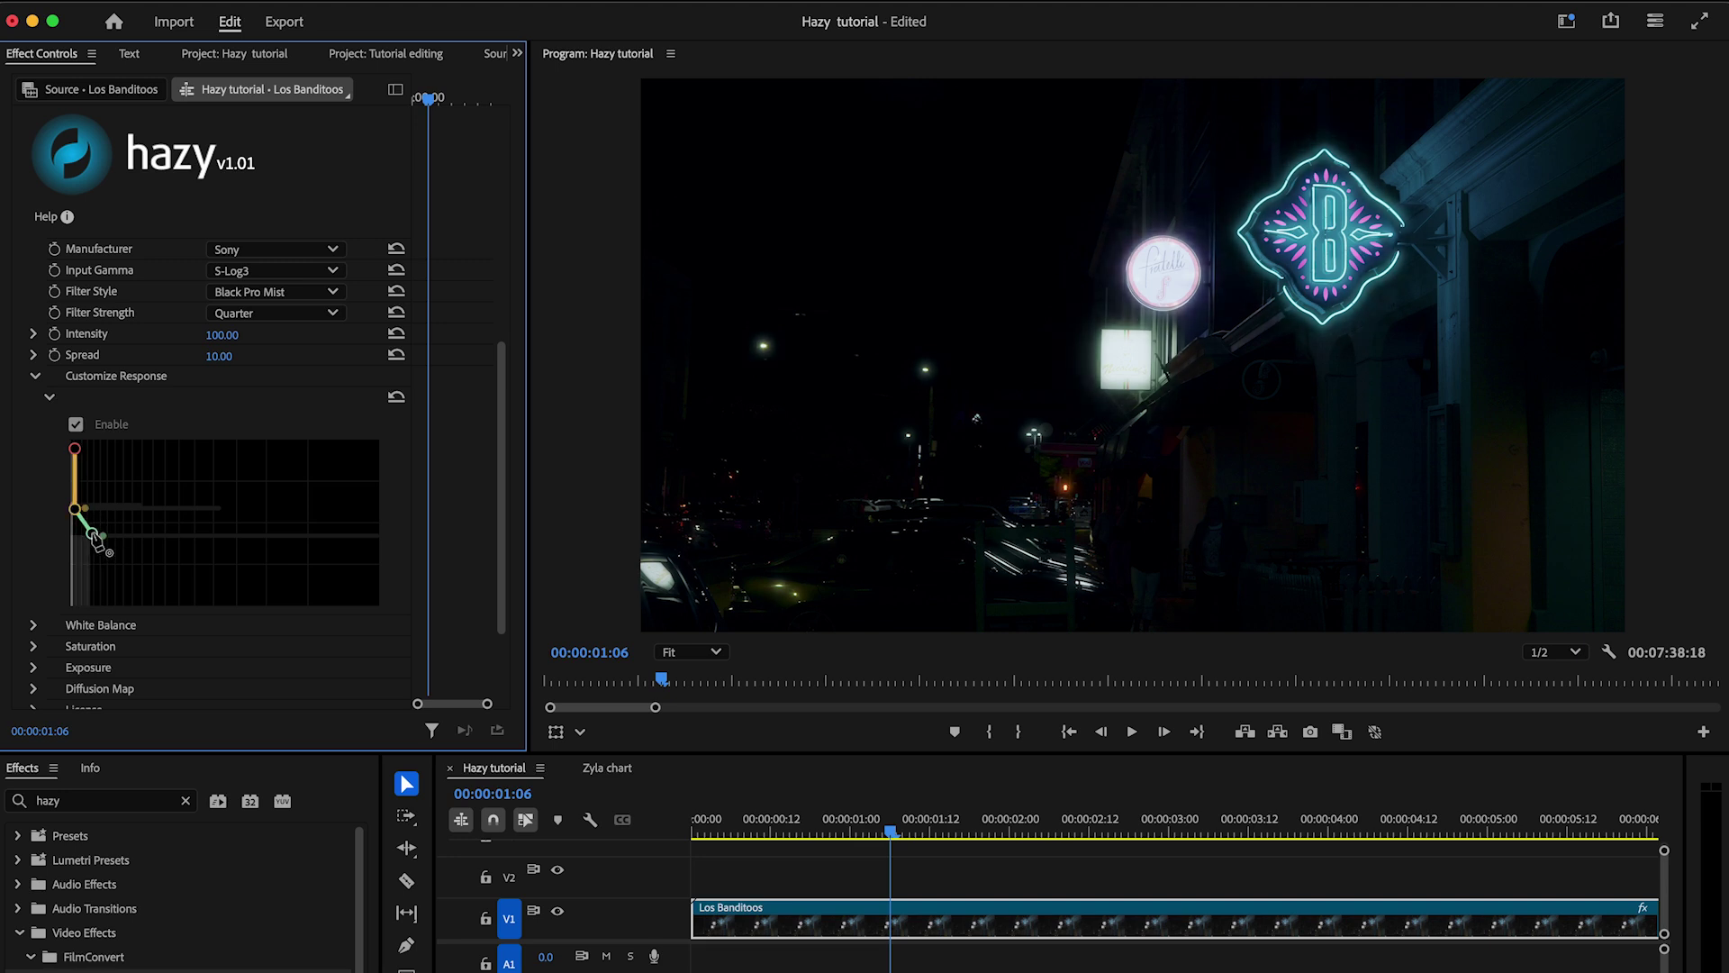
{"action": "scroll", "coordinate": [62, 558], "scroll_direction": "down", "scroll_amount": 3}
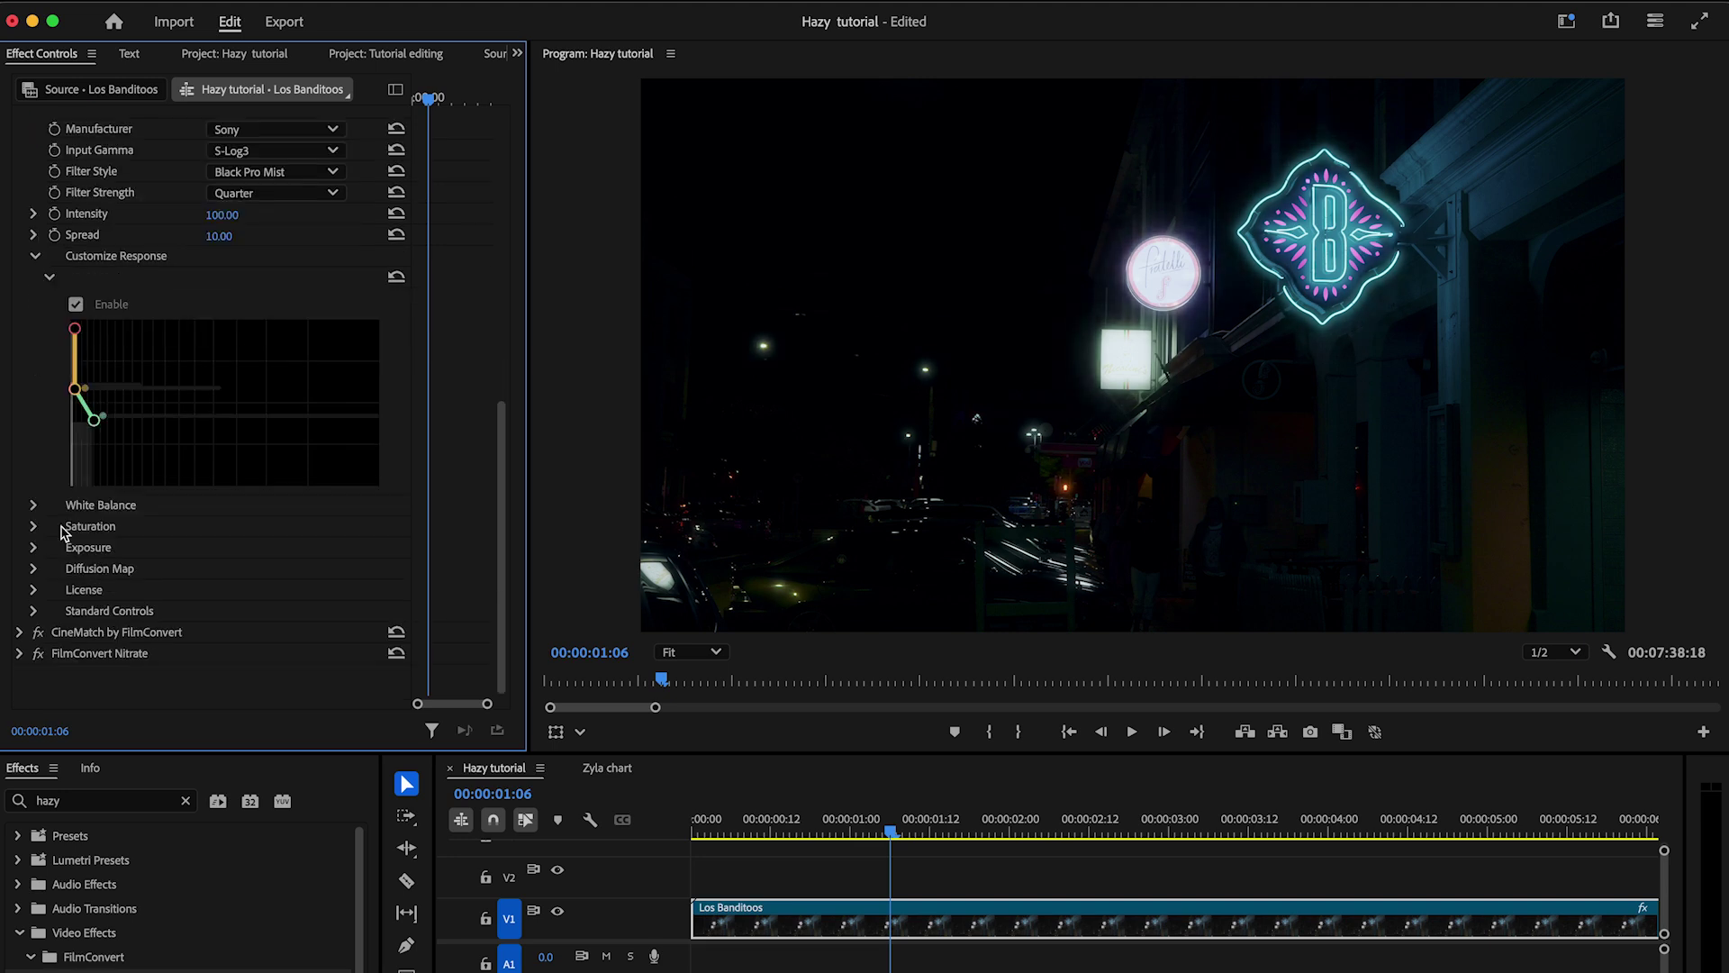
{"action": "left_click", "coordinate": [34, 505]}
{"action": "left_click", "coordinate": [76, 555]}
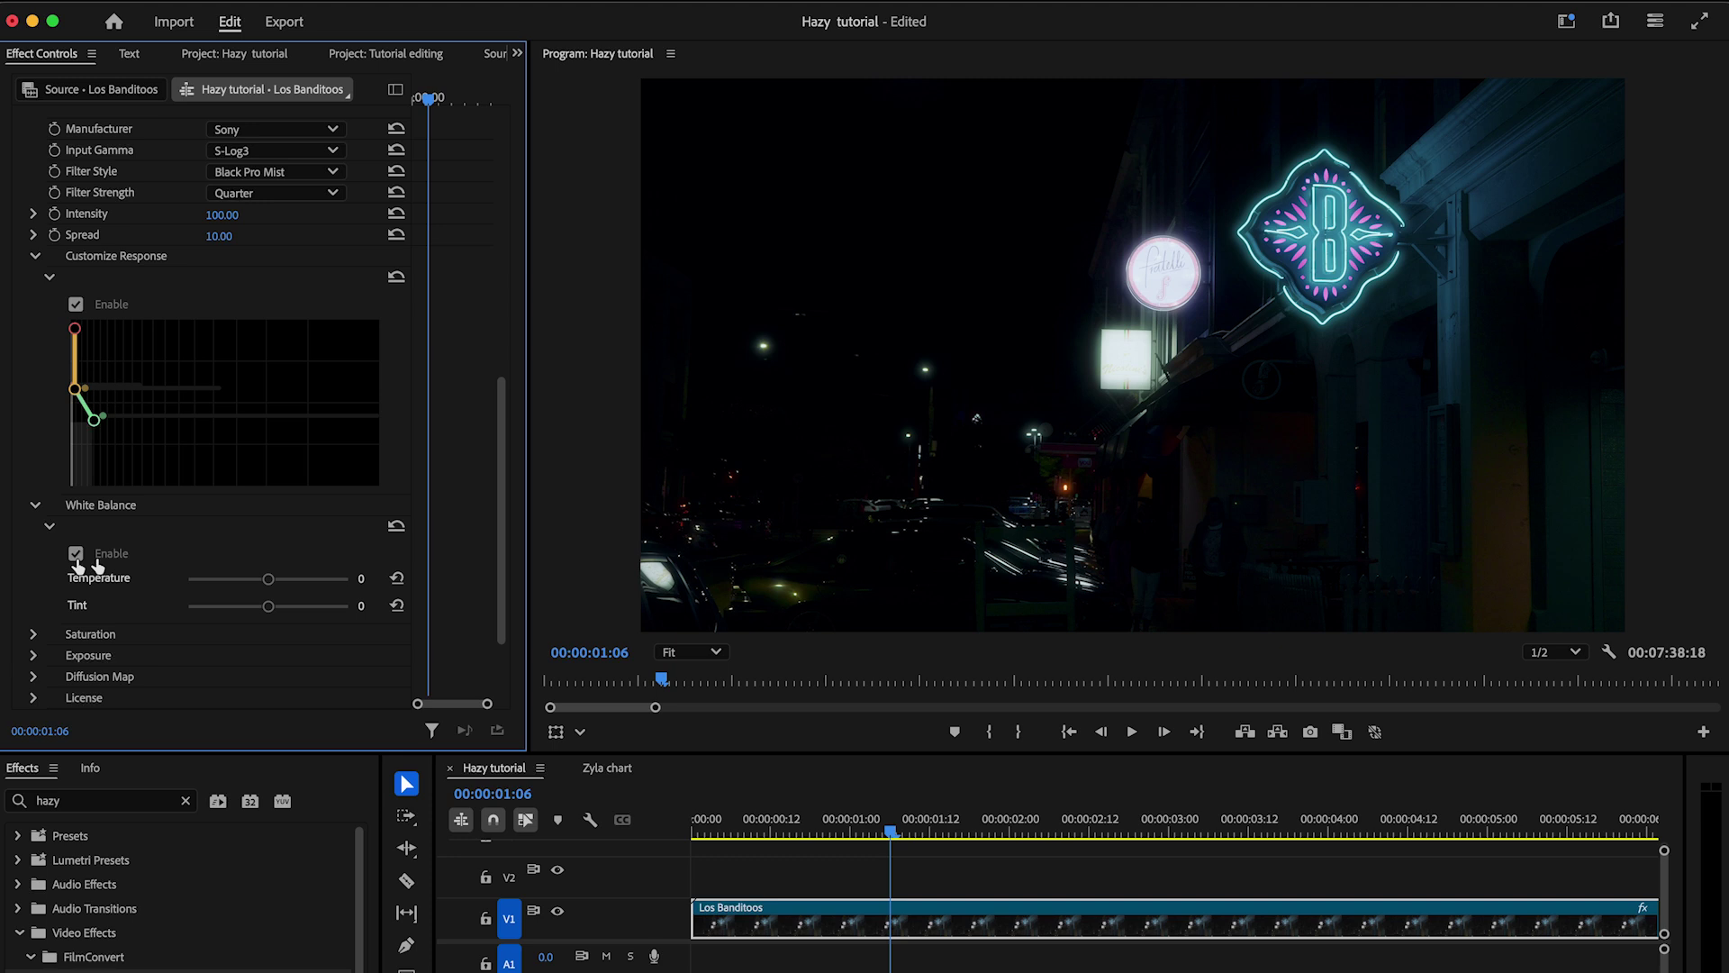
{"action": "mouse_move", "coordinate": [269, 580]}
{"action": "left_mouse_down"}
{"action": "mouse_move", "coordinate": [320, 583]}
{"action": "mouse_move", "coordinate": [214, 585]}
{"action": "mouse_move", "coordinate": [270, 591]}
{"action": "mouse_move", "coordinate": [275, 609]}
{"action": "mouse_move", "coordinate": [241, 610]}
{"action": "mouse_move", "coordinate": [268, 608]}
{"action": "left_mouse_up"}
Step: Enable Saturation on the Los Banditoos clip's Hazy: Saturation 2.05, Hue Average 50, Qualify 75
{"action": "left_click", "coordinate": [34, 634]}
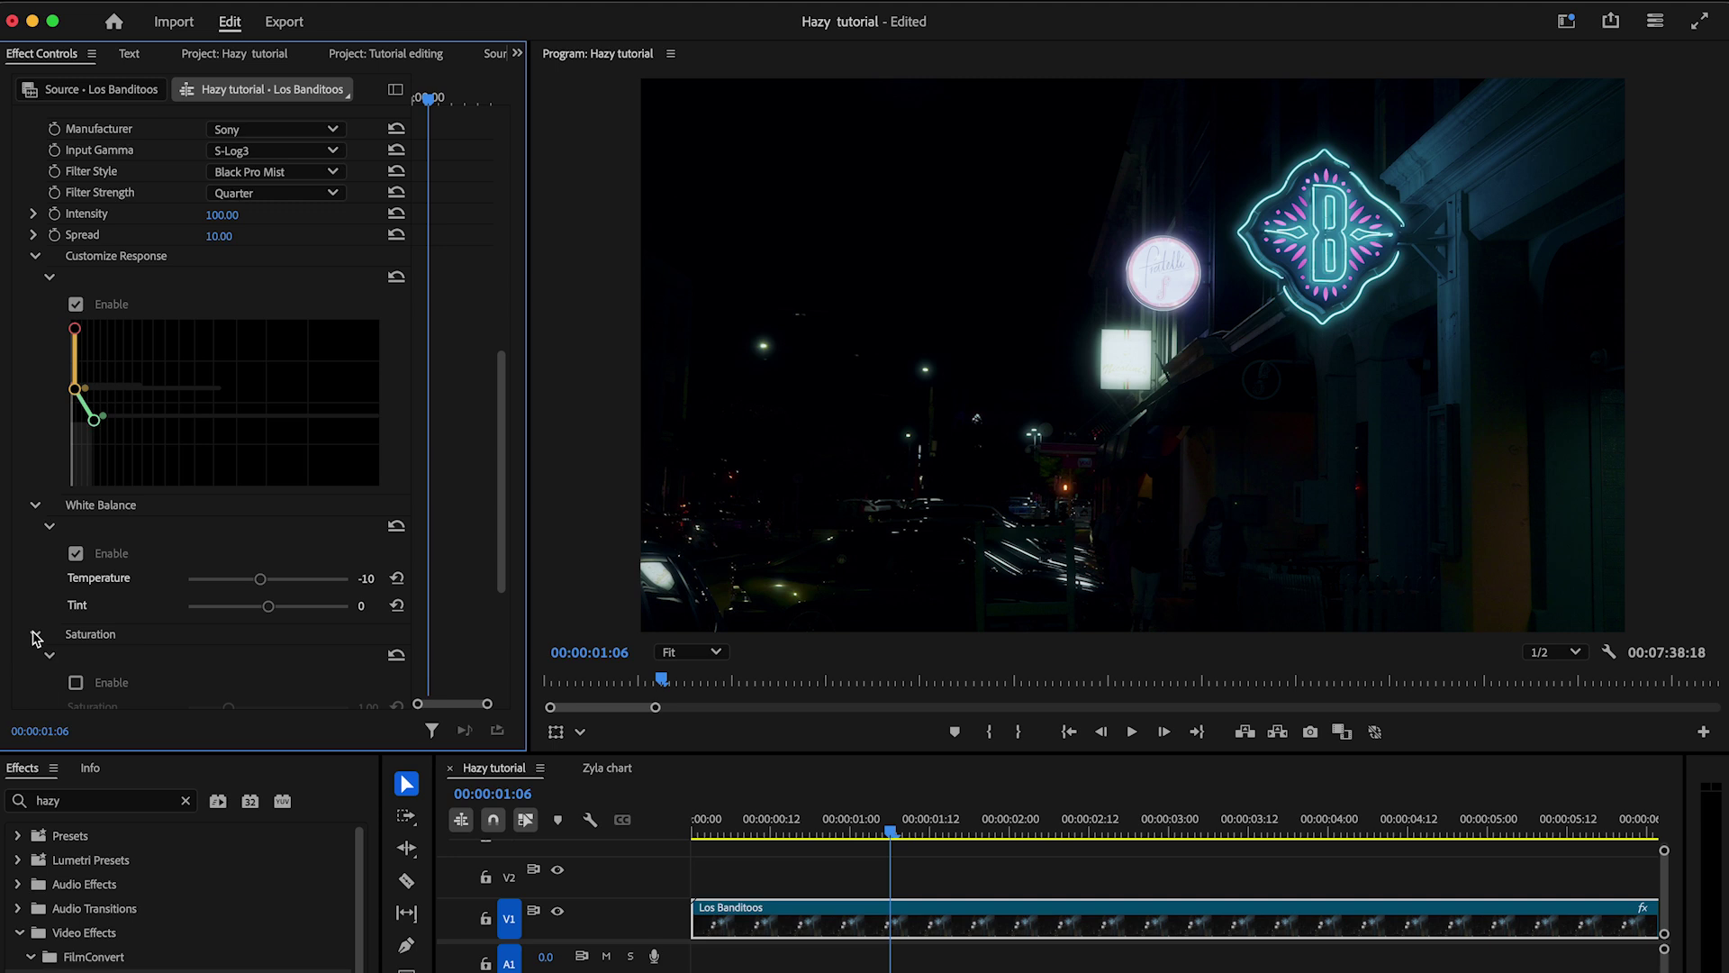
{"action": "scroll", "coordinate": [42, 585], "scroll_direction": "down", "scroll_amount": 1}
{"action": "scroll", "coordinate": [43, 573], "scroll_direction": "down", "scroll_amount": 5}
{"action": "left_click", "coordinate": [75, 441]}
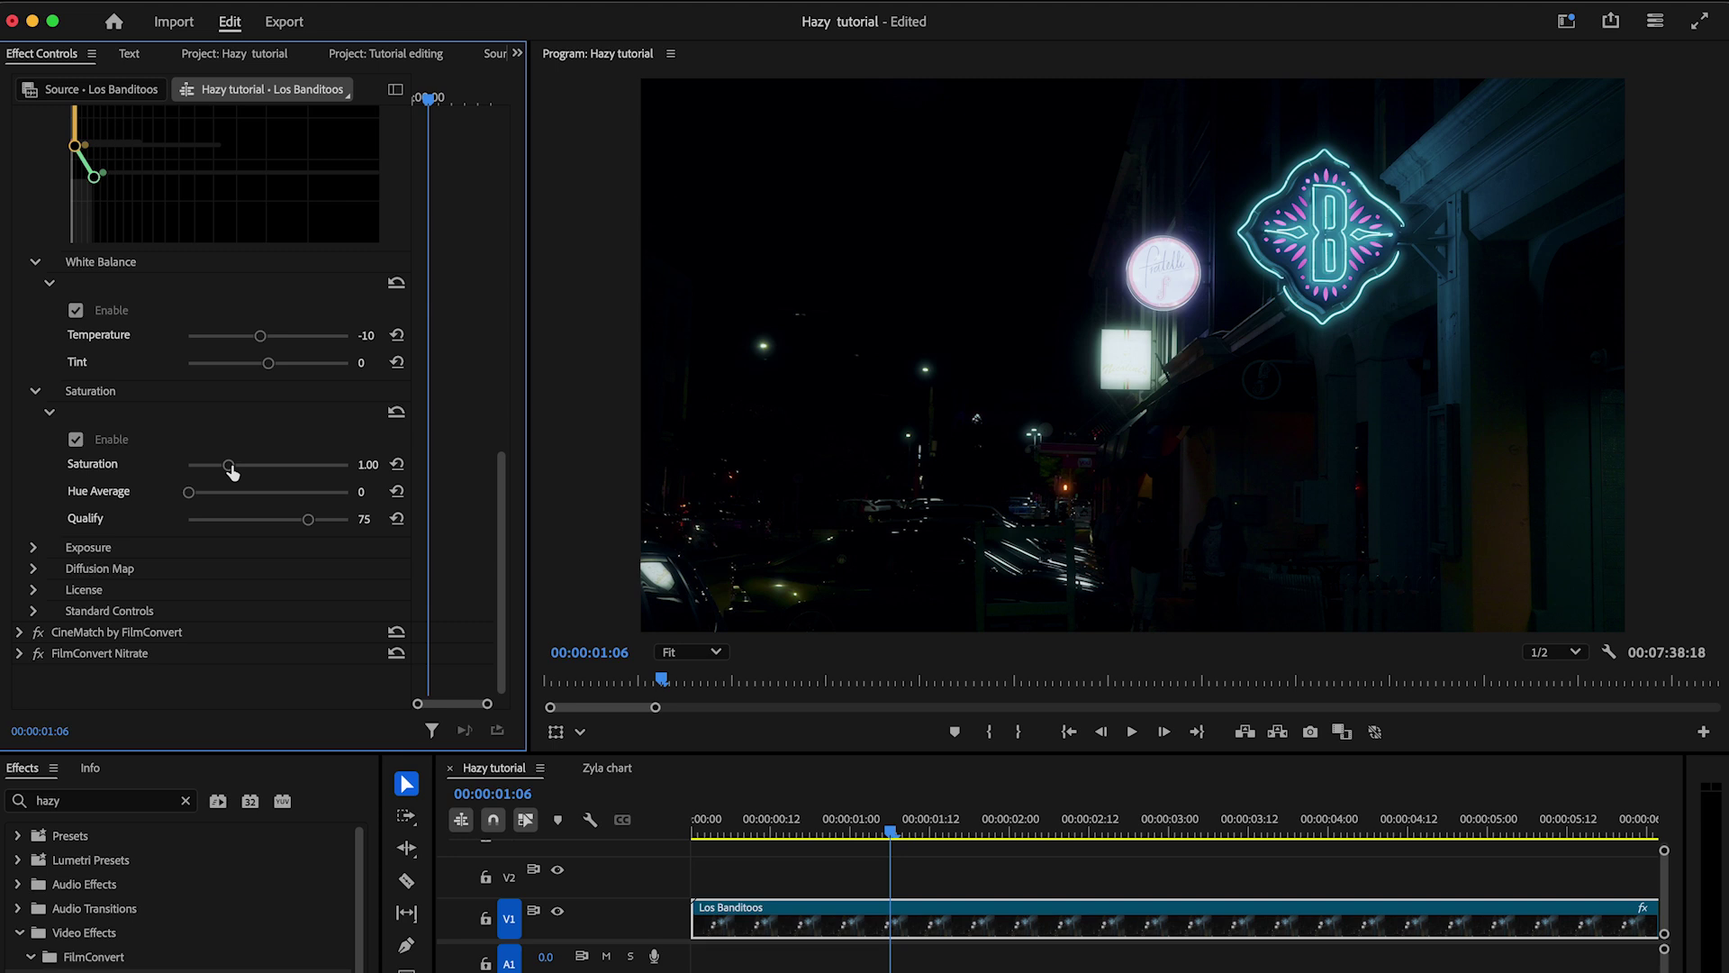
{"action": "left_click_drag", "start_coordinate": [232, 470], "coordinate": [280, 472]}
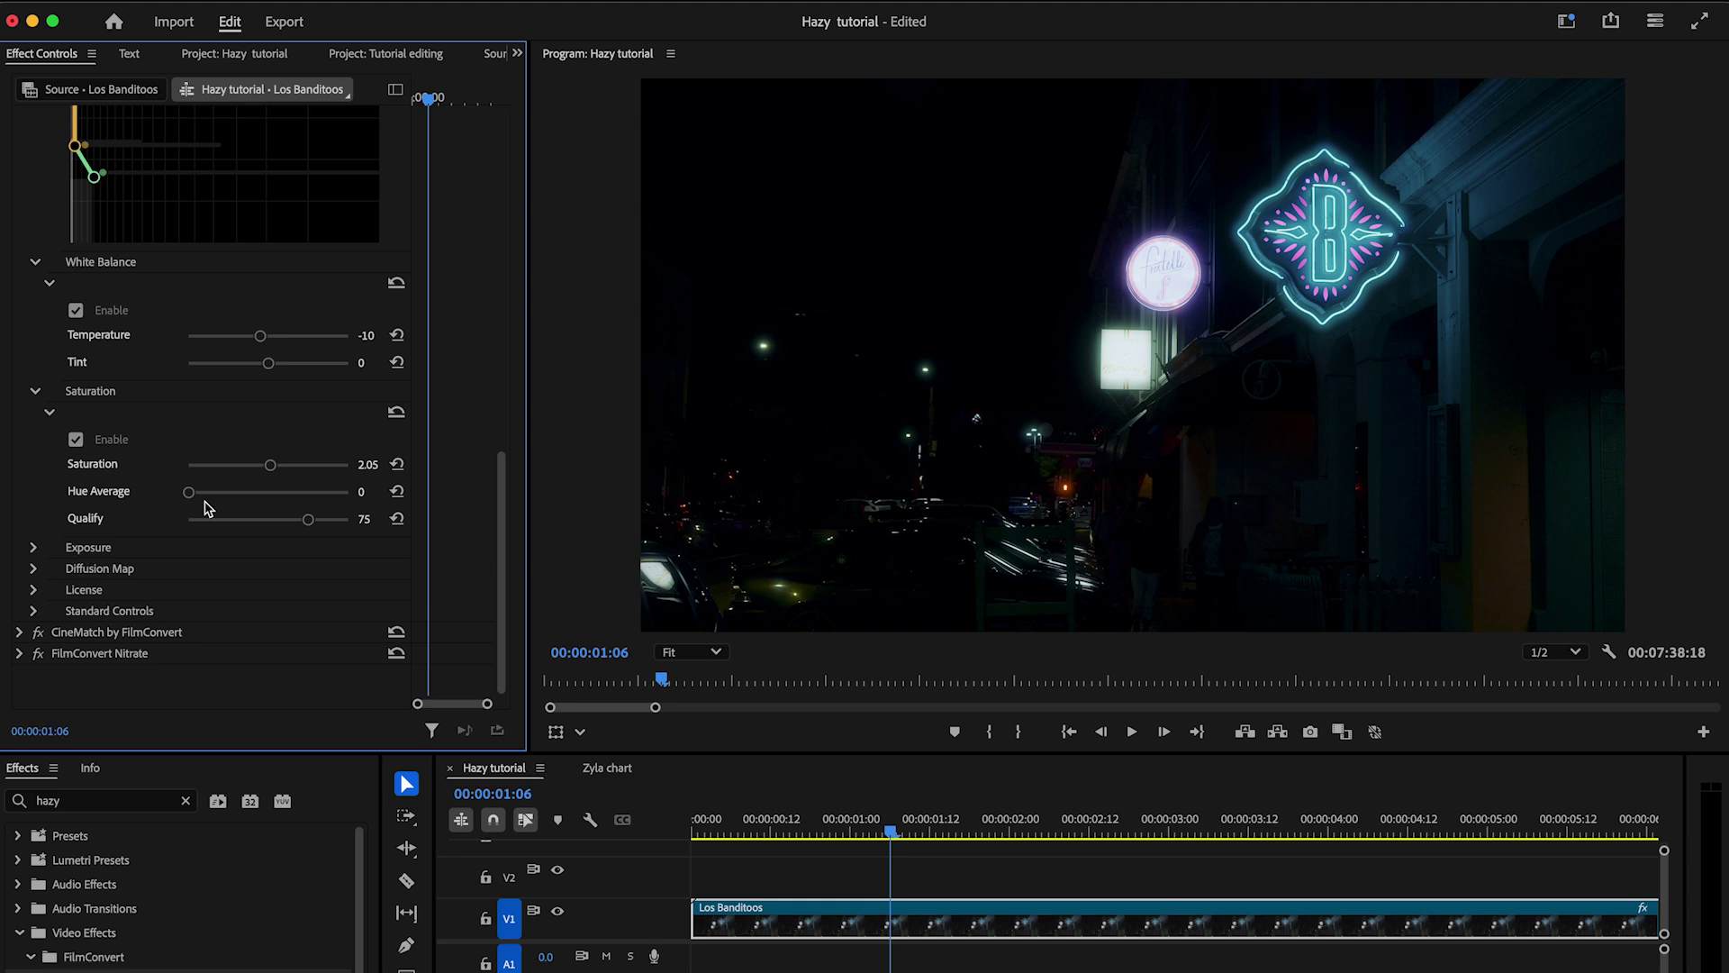
{"action": "left_click_drag", "start_coordinate": [188, 495], "coordinate": [275, 498]}
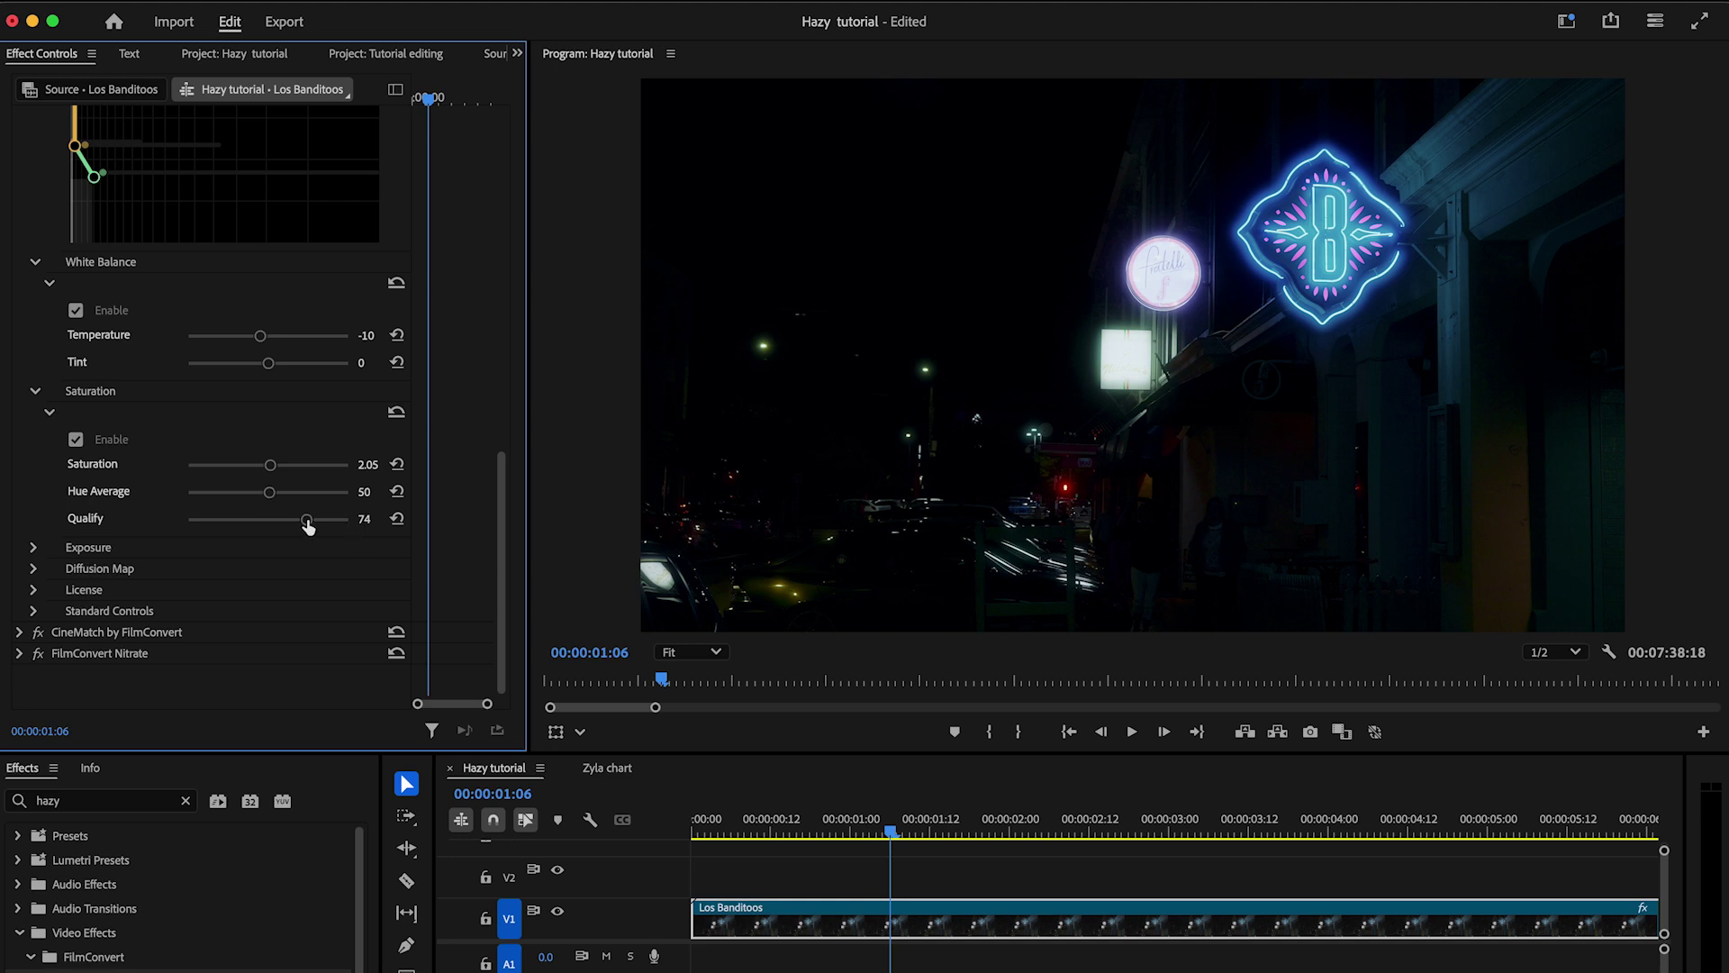
{"action": "mouse_move", "coordinate": [308, 527]}
{"action": "left_mouse_down"}
{"action": "mouse_move", "coordinate": [372, 527]}
{"action": "mouse_move", "coordinate": [154, 514]}
{"action": "mouse_move", "coordinate": [395, 527]}
{"action": "mouse_move", "coordinate": [155, 522]}
{"action": "mouse_move", "coordinate": [309, 526]}
{"action": "left_mouse_up"}
Step: Enable Hazy's Exposure with Exposure 1.14, Green -0.51 and Blue -0.44
{"action": "left_click", "coordinate": [33, 550]}
{"action": "scroll", "coordinate": [54, 576], "scroll_direction": "down", "scroll_amount": 5}
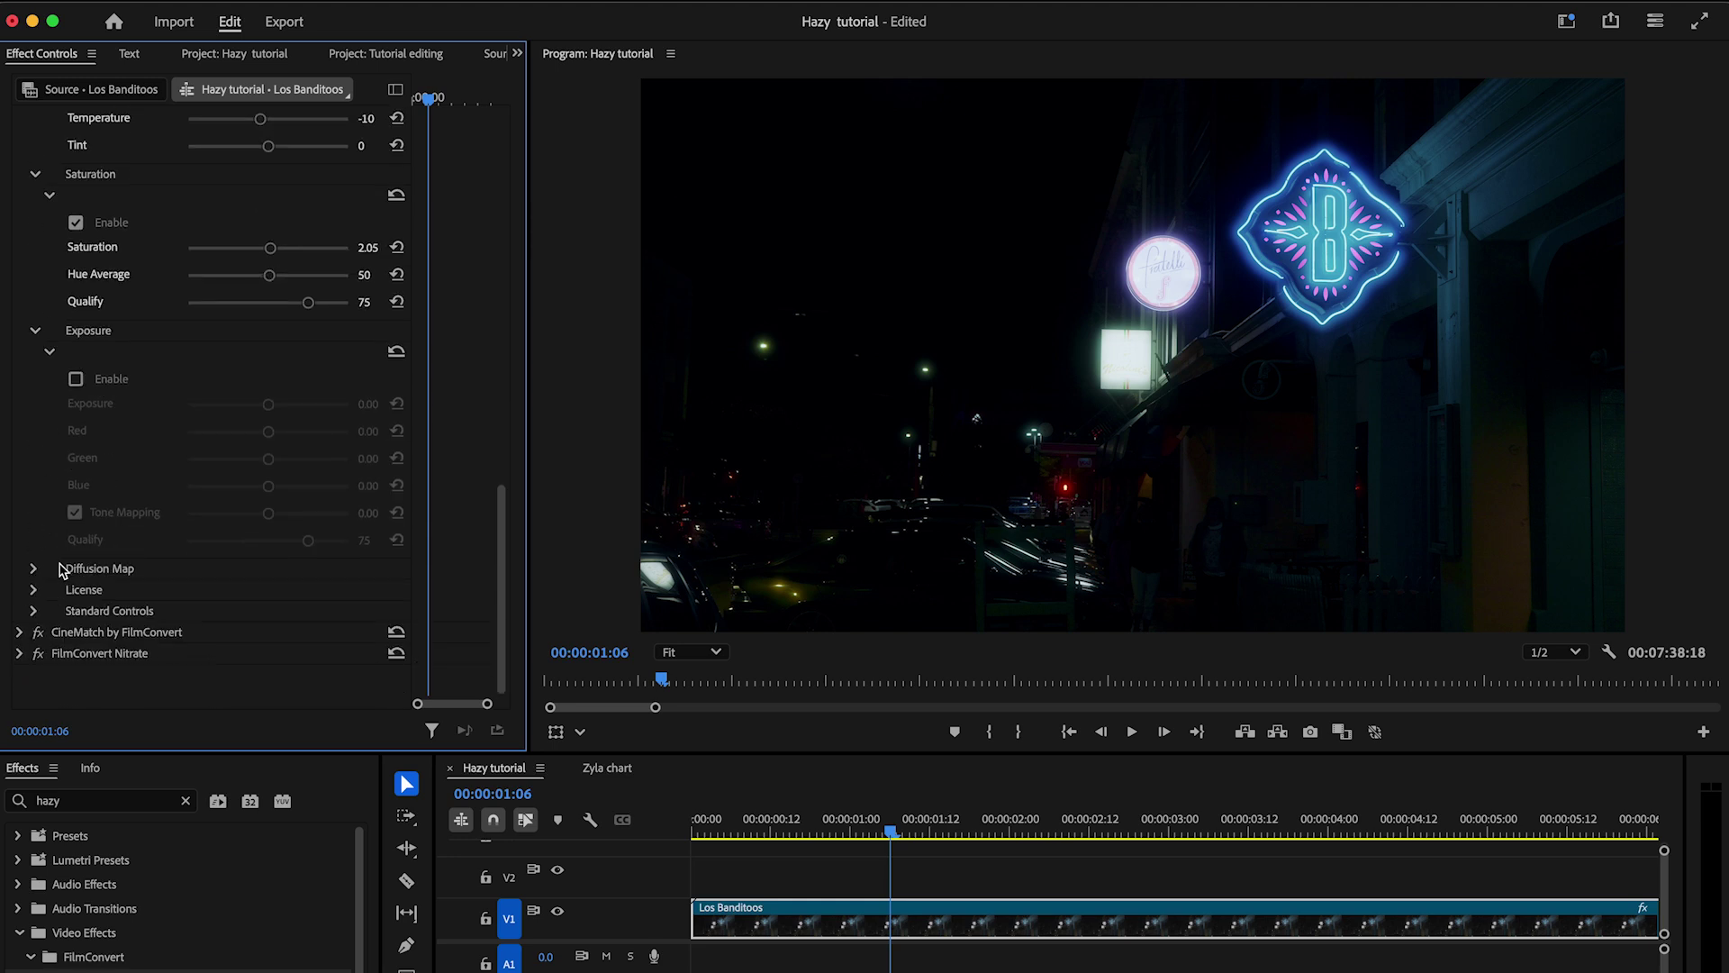
{"action": "left_click", "coordinate": [76, 378]}
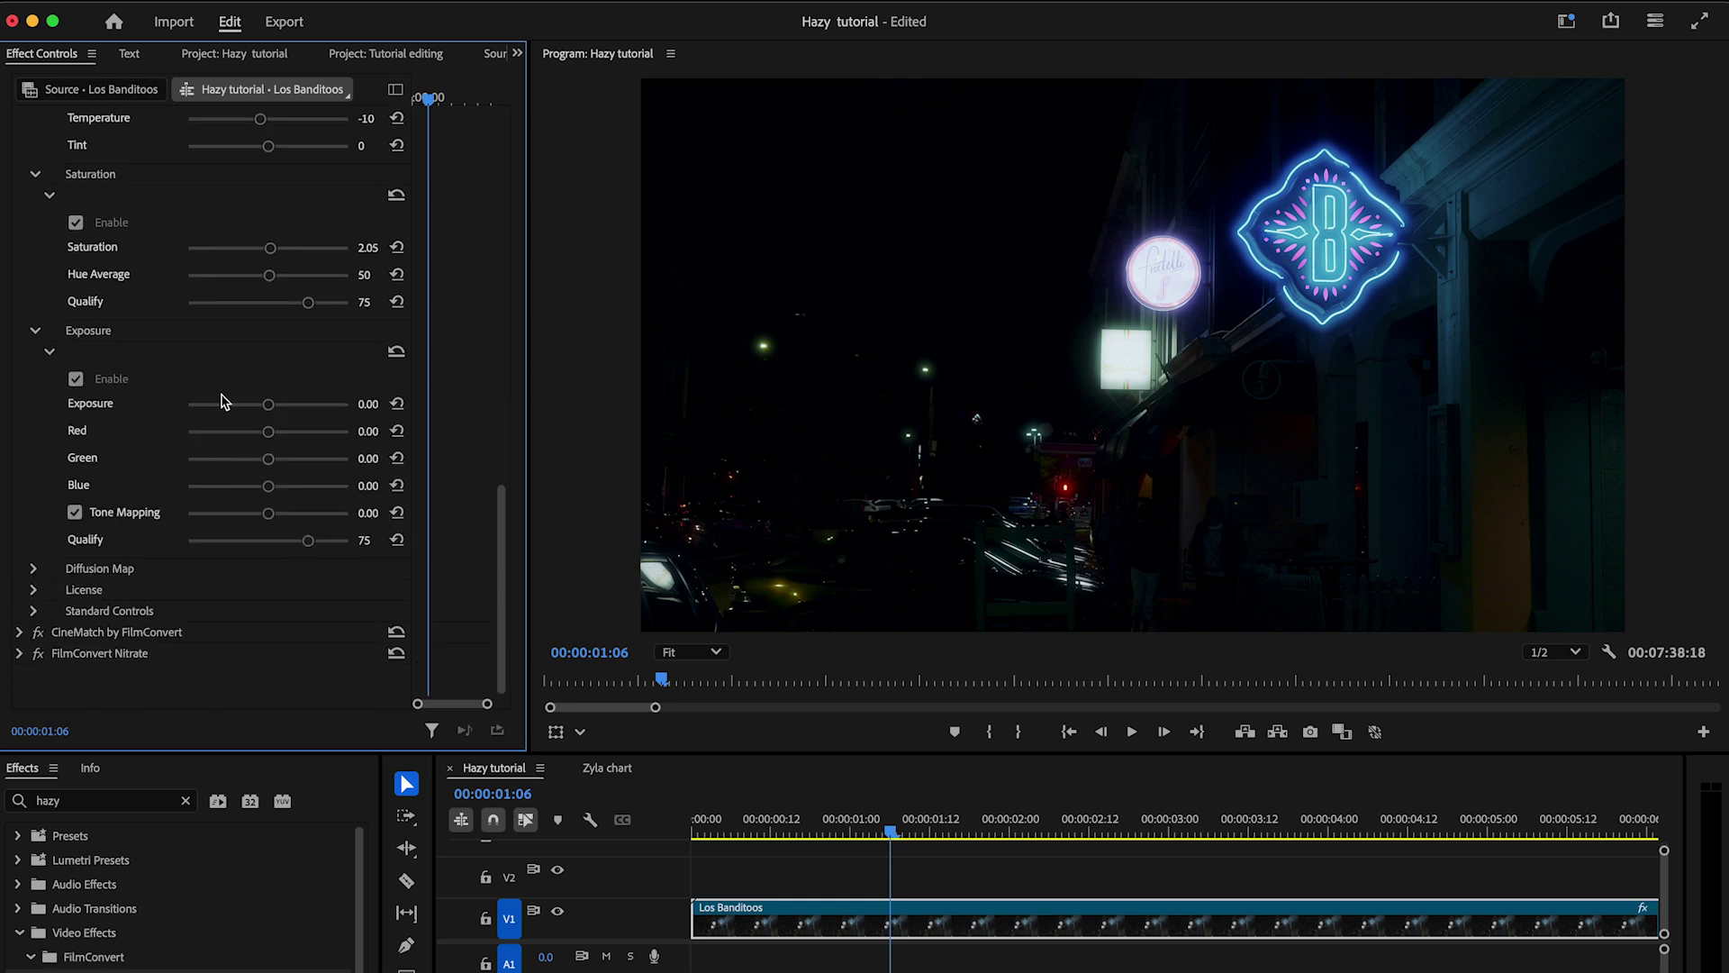
{"action": "left_click_drag", "start_coordinate": [268, 405], "coordinate": [292, 410]}
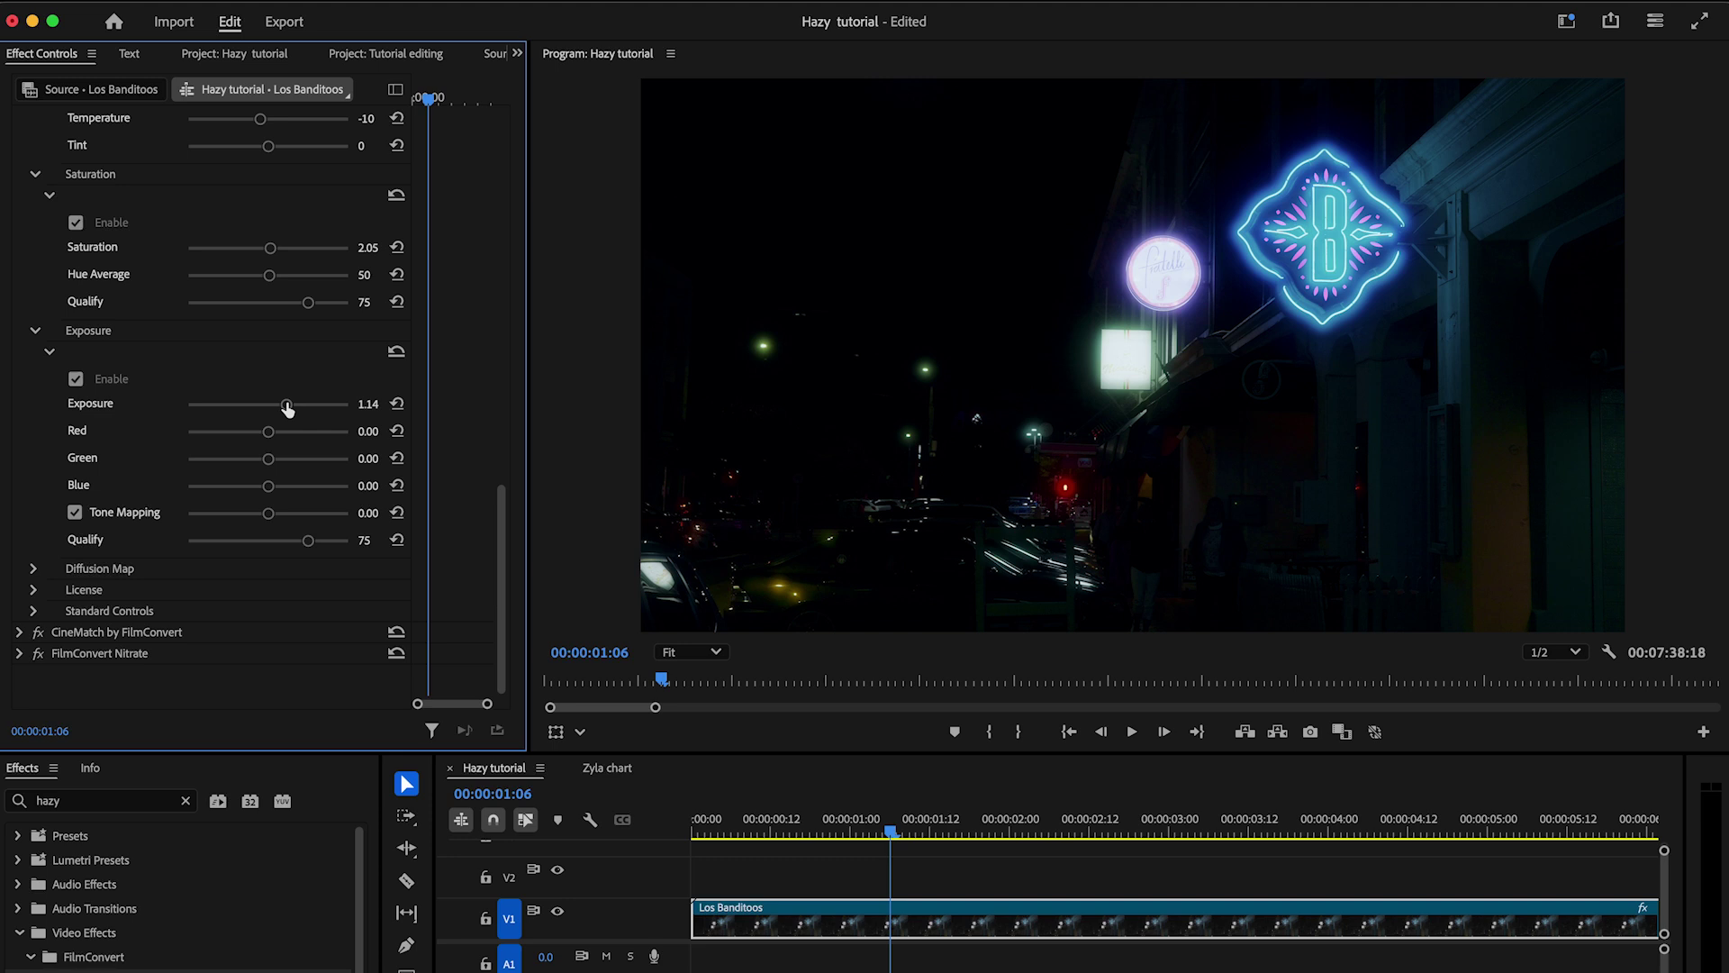
{"action": "mouse_move", "coordinate": [268, 459]}
{"action": "left_mouse_down"}
{"action": "mouse_move", "coordinate": [248, 460]}
{"action": "mouse_move", "coordinate": [279, 460]}
{"action": "mouse_move", "coordinate": [258, 463]}
{"action": "mouse_move", "coordinate": [286, 489]}
{"action": "mouse_move", "coordinate": [239, 489]}
{"action": "mouse_move", "coordinate": [264, 487]}
{"action": "left_mouse_up"}
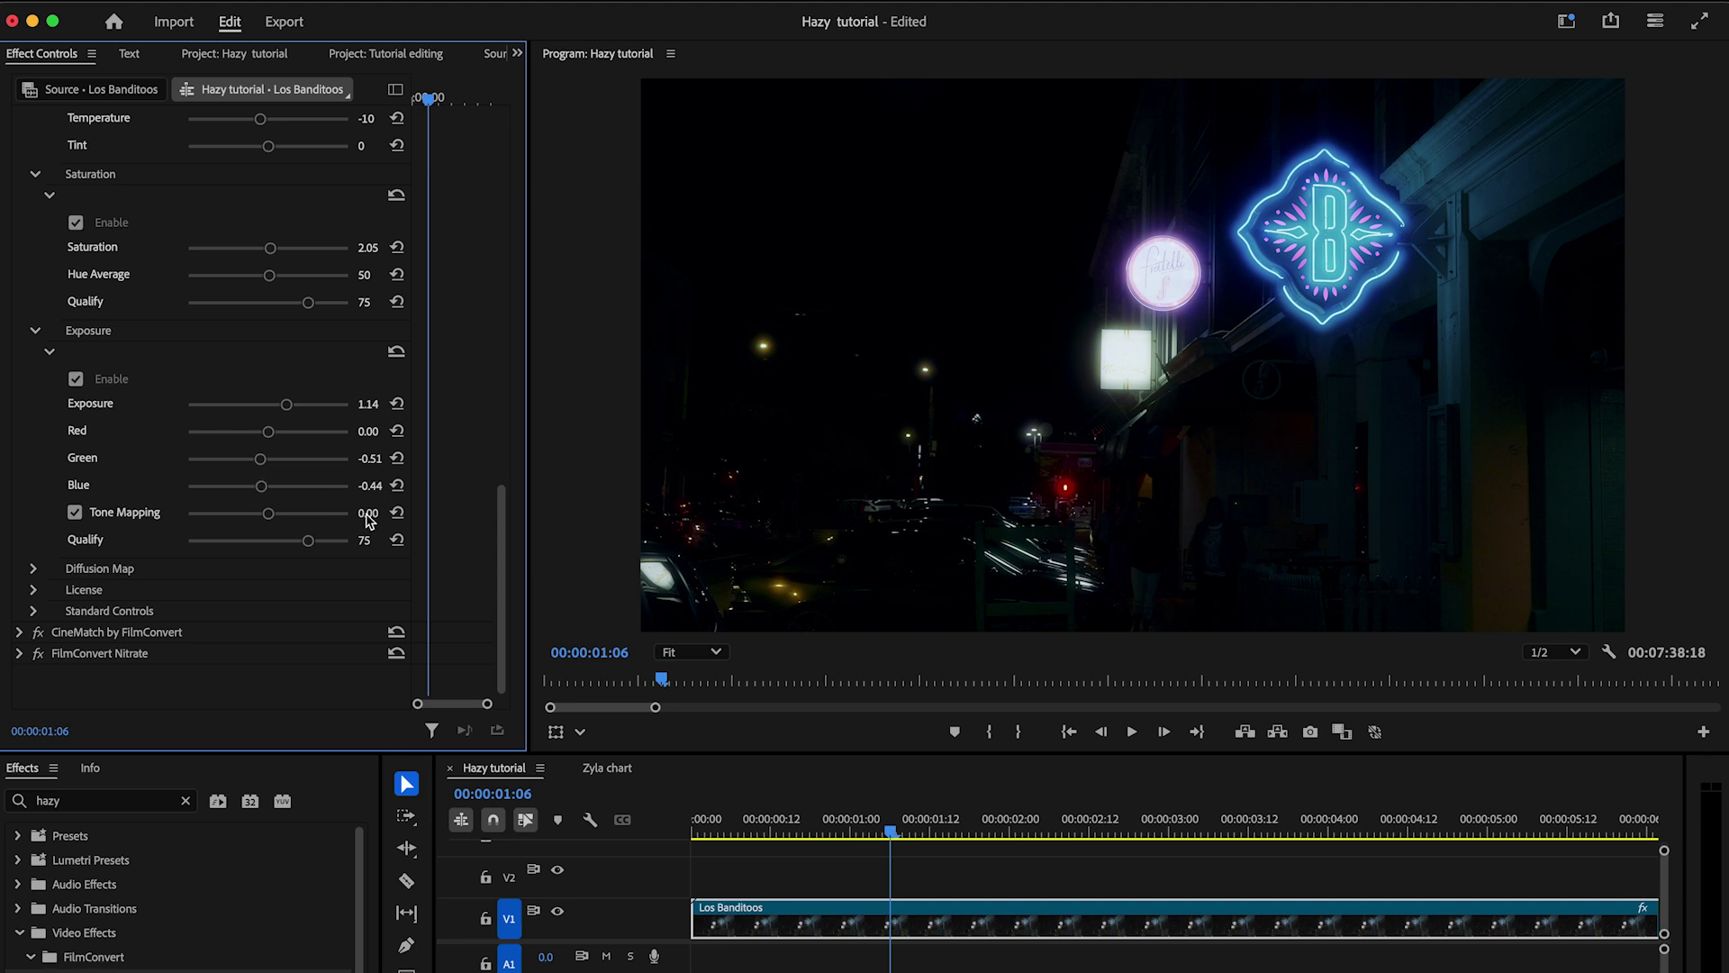
Step: Try Tone Mapping clip levels, then settle Exposure Qualify back at 75
{"action": "left_click_drag", "start_coordinate": [269, 516], "coordinate": [102, 531]}
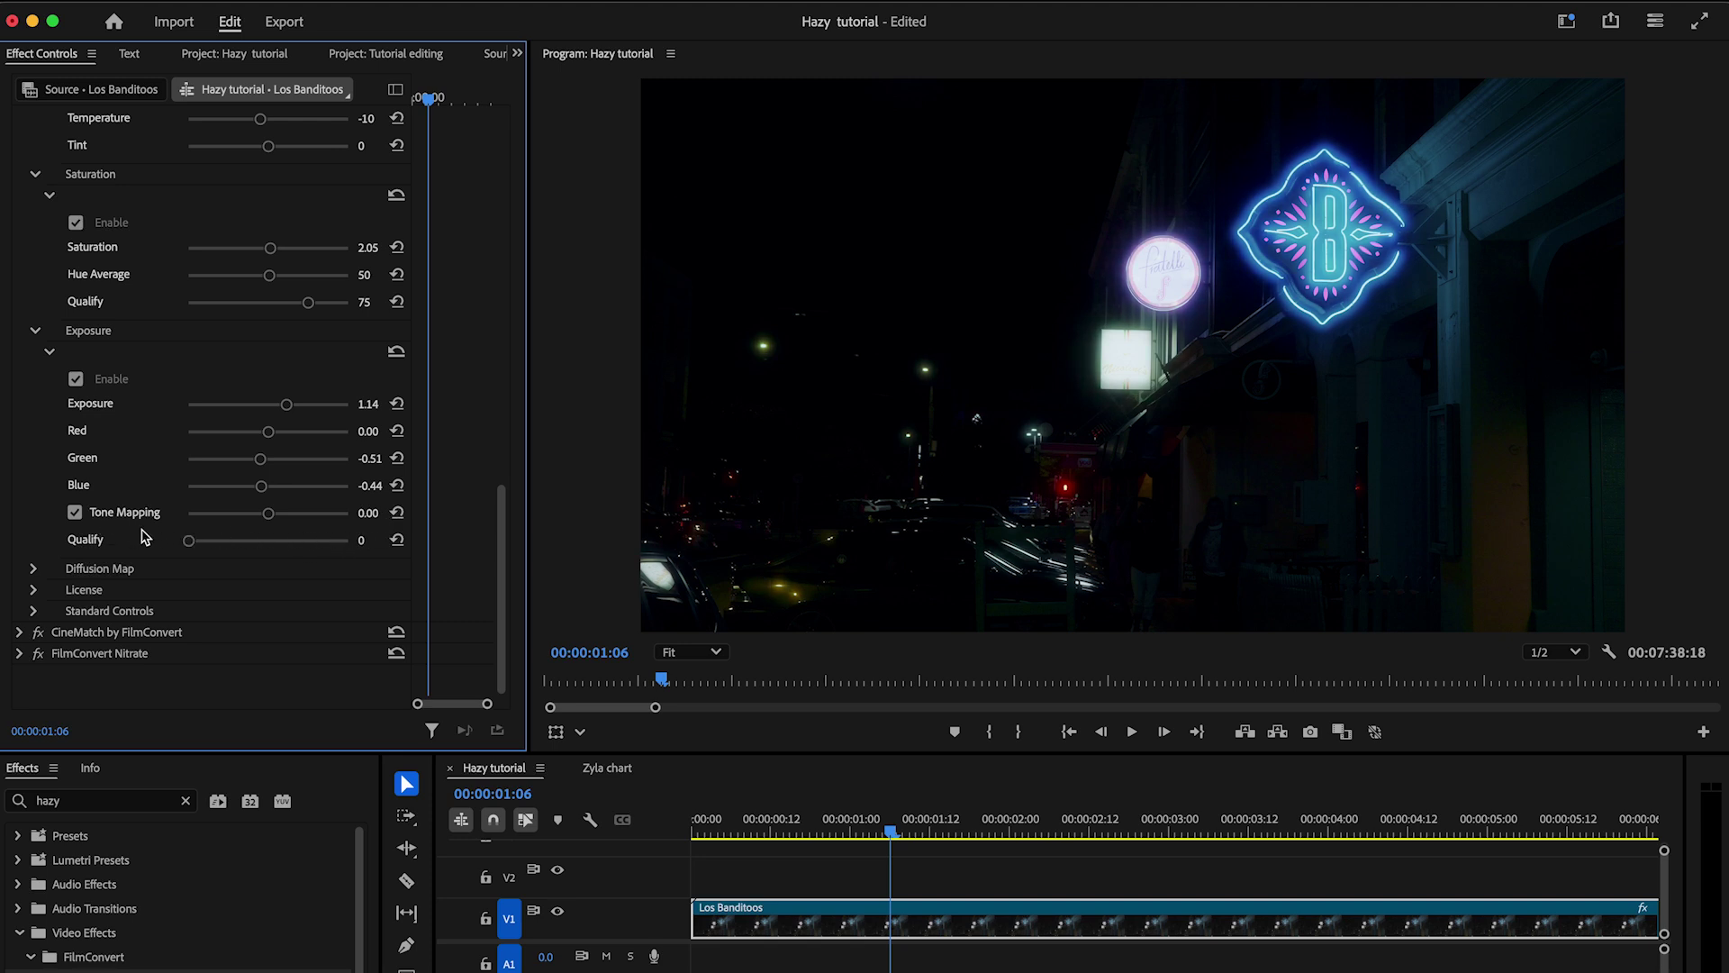
{"action": "left_click", "coordinate": [256, 541]}
{"action": "left_click_drag", "start_coordinate": [258, 549], "coordinate": [443, 553]}
{"action": "left_click", "coordinate": [397, 543]}
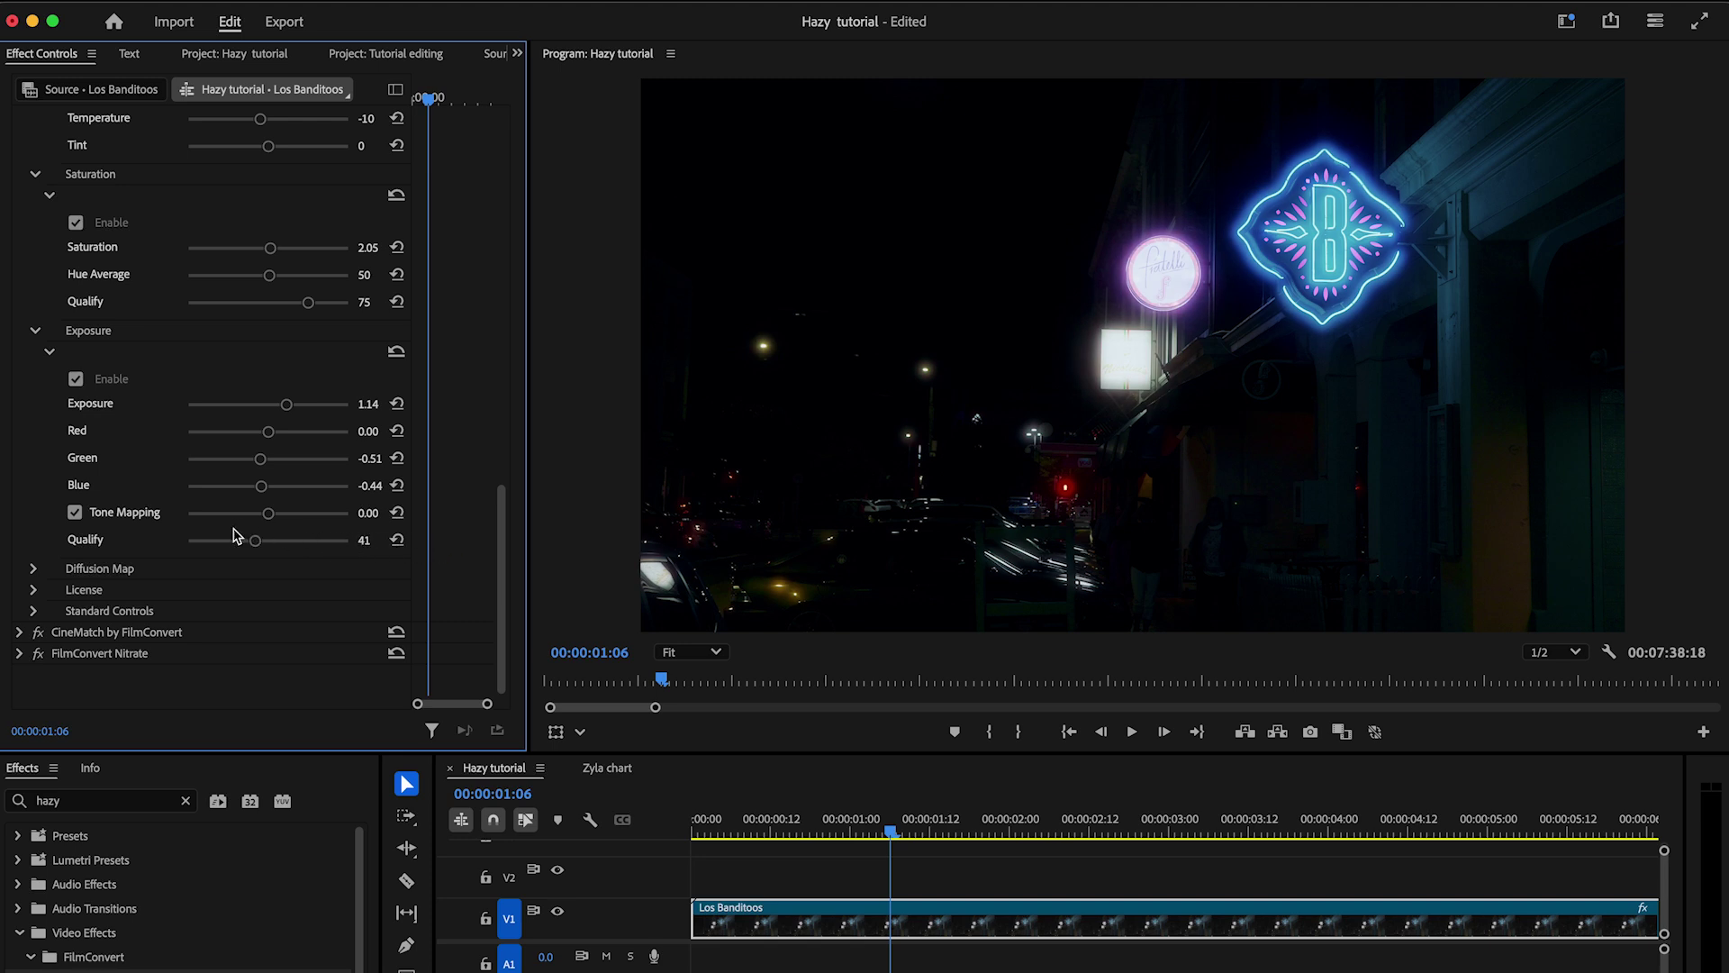
{"action": "left_click_drag", "start_coordinate": [261, 538], "coordinate": [314, 546]}
{"action": "left_click", "coordinate": [34, 571]}
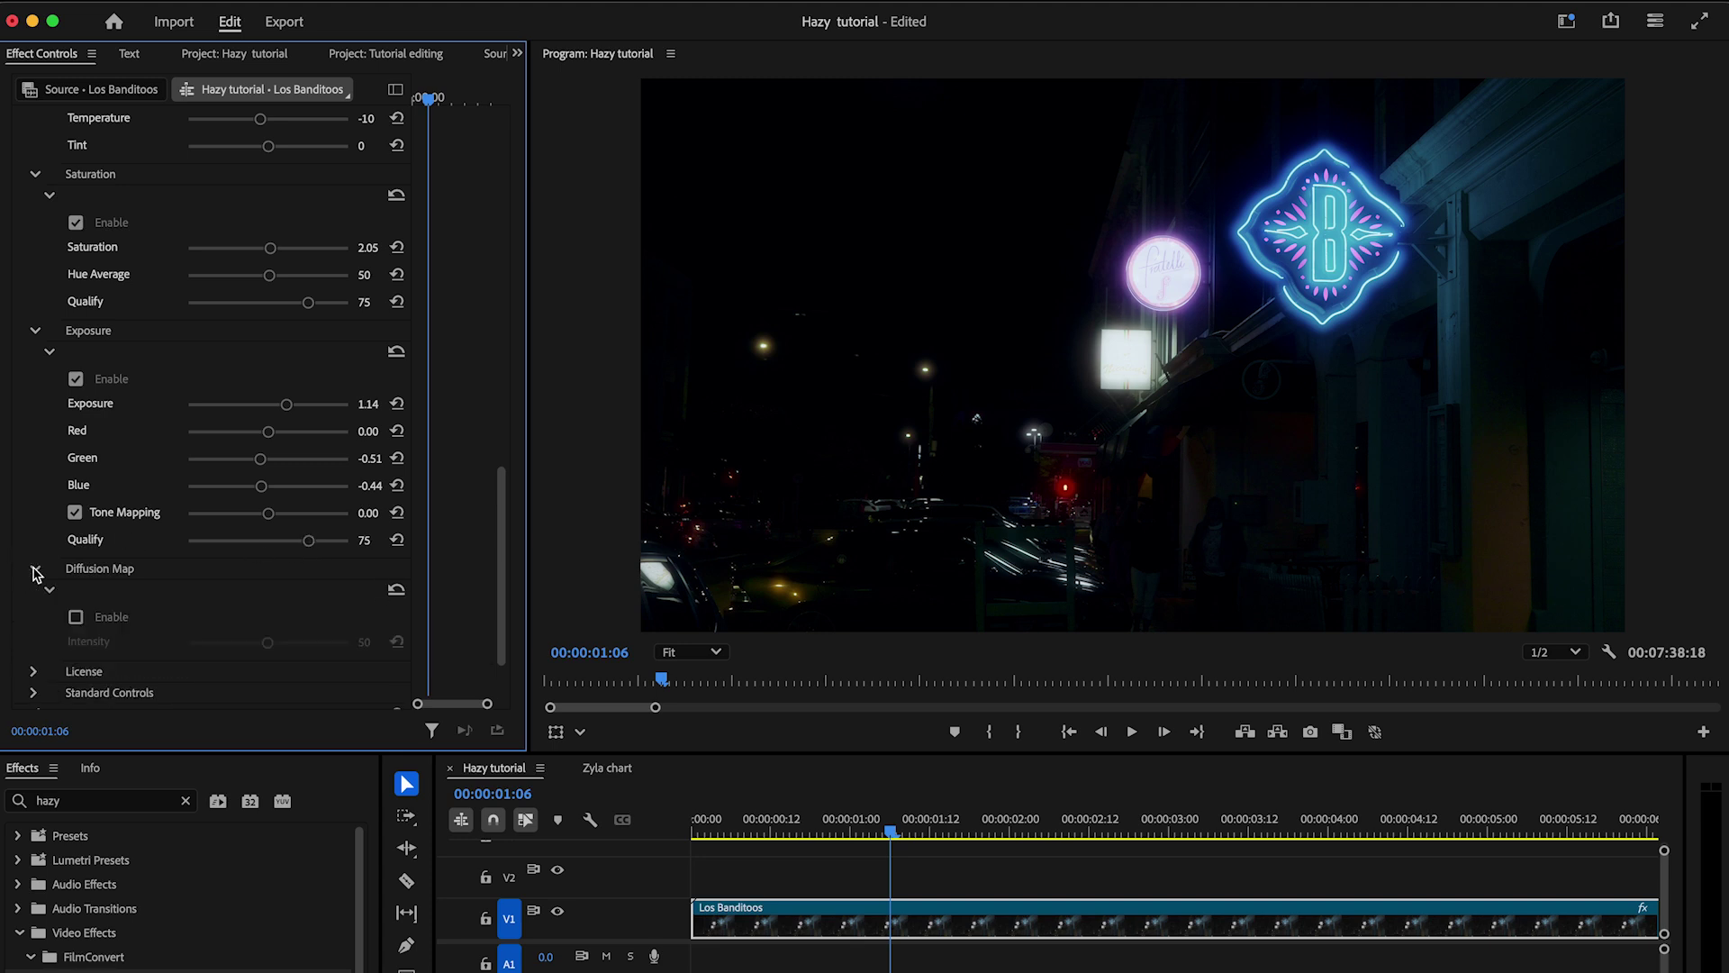
{"action": "scroll", "coordinate": [40, 568], "scroll_direction": "down", "scroll_amount": 3}
{"action": "left_click", "coordinate": [75, 537]}
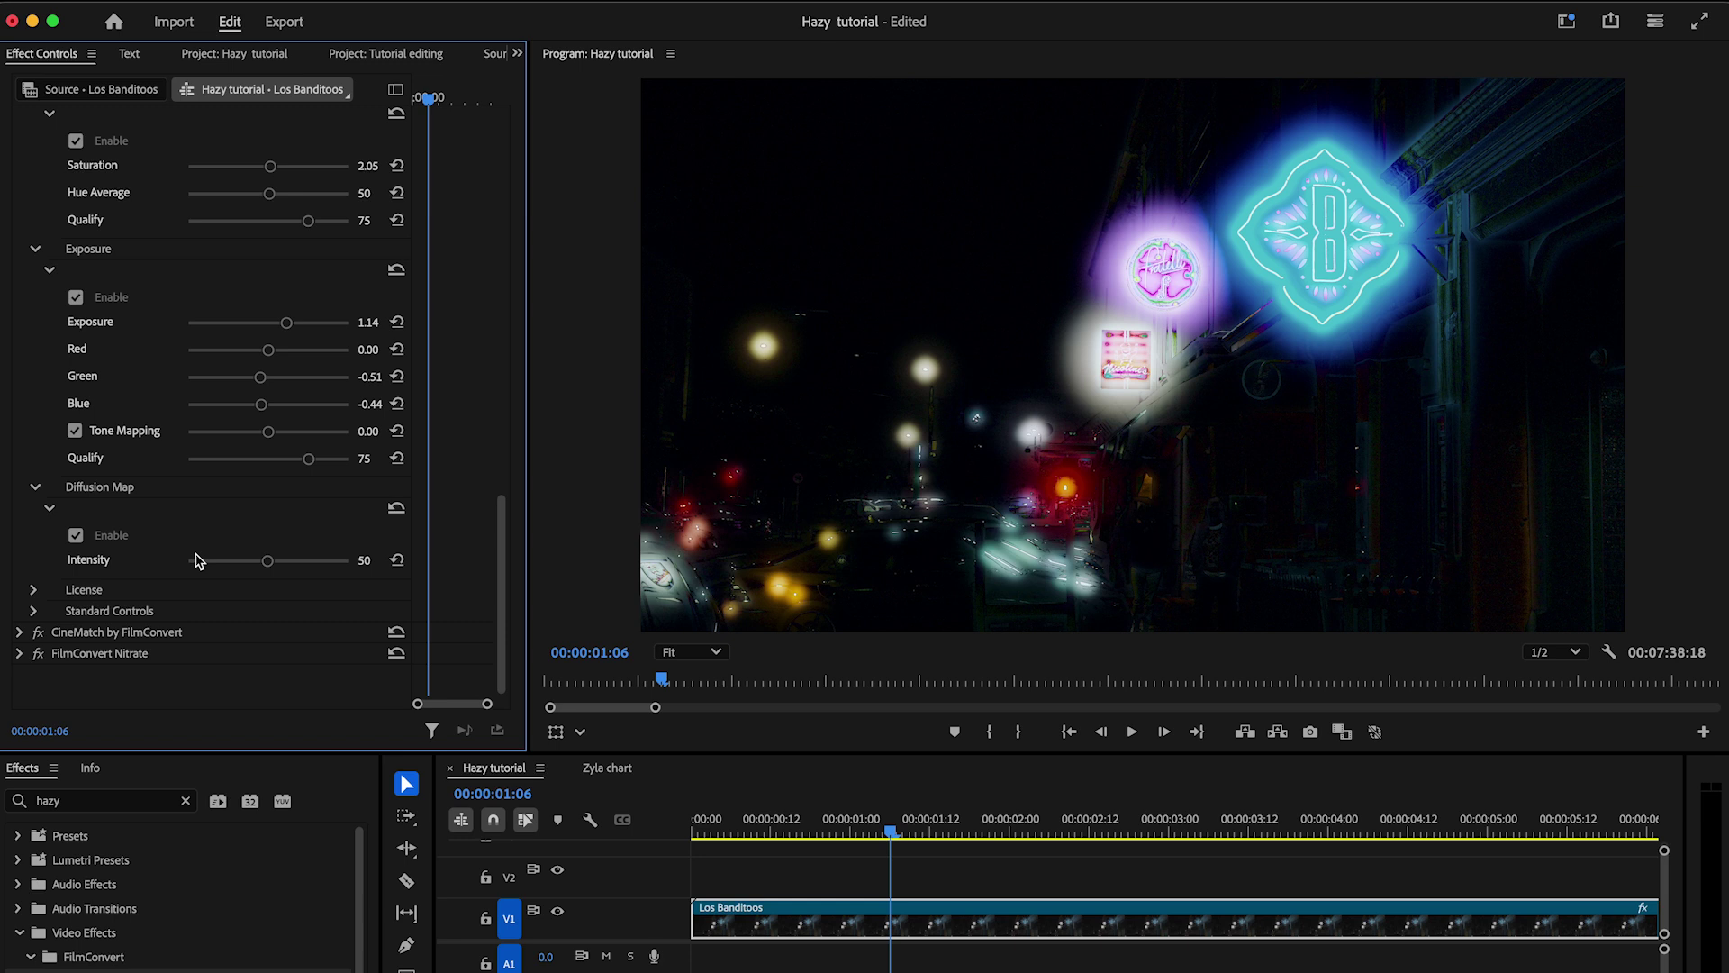
{"action": "mouse_move", "coordinate": [267, 560]}
{"action": "left_mouse_down"}
{"action": "mouse_move", "coordinate": [142, 556]}
{"action": "mouse_move", "coordinate": [427, 586]}
{"action": "mouse_move", "coordinate": [275, 567]}
{"action": "left_mouse_up"}
{"action": "left_click", "coordinate": [76, 535]}
{"action": "scroll", "coordinate": [56, 547], "scroll_direction": "up", "scroll_amount": 5}
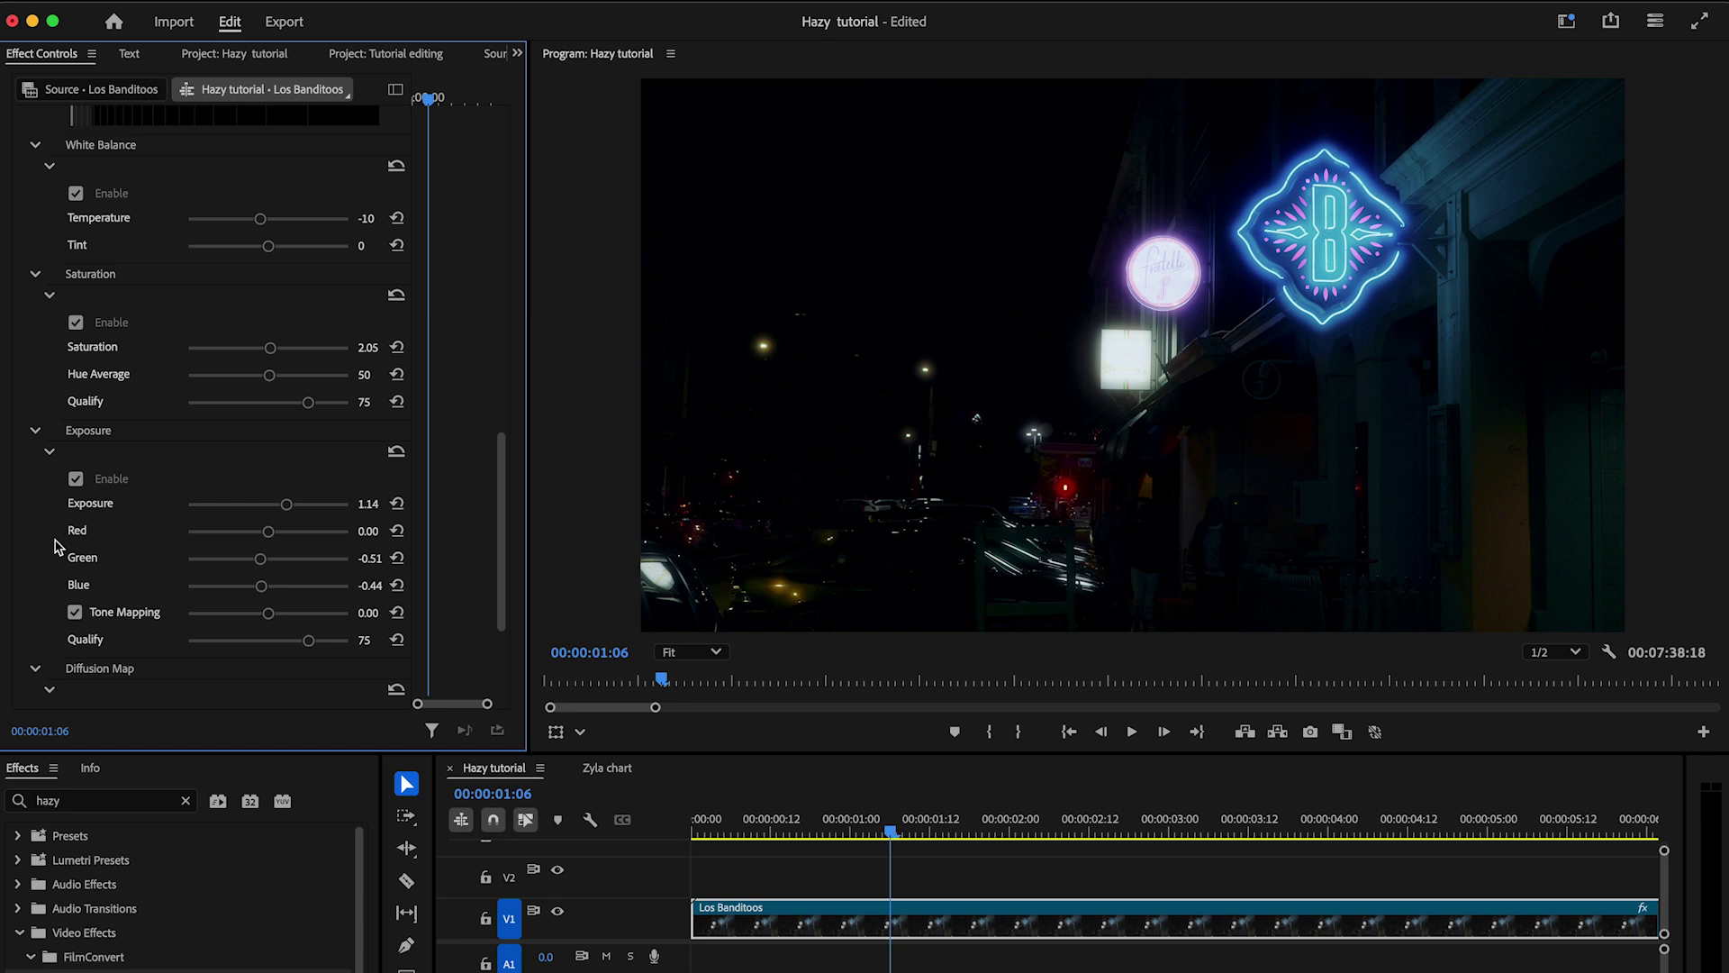
{"action": "scroll", "coordinate": [56, 546], "scroll_direction": "up", "scroll_amount": 6}
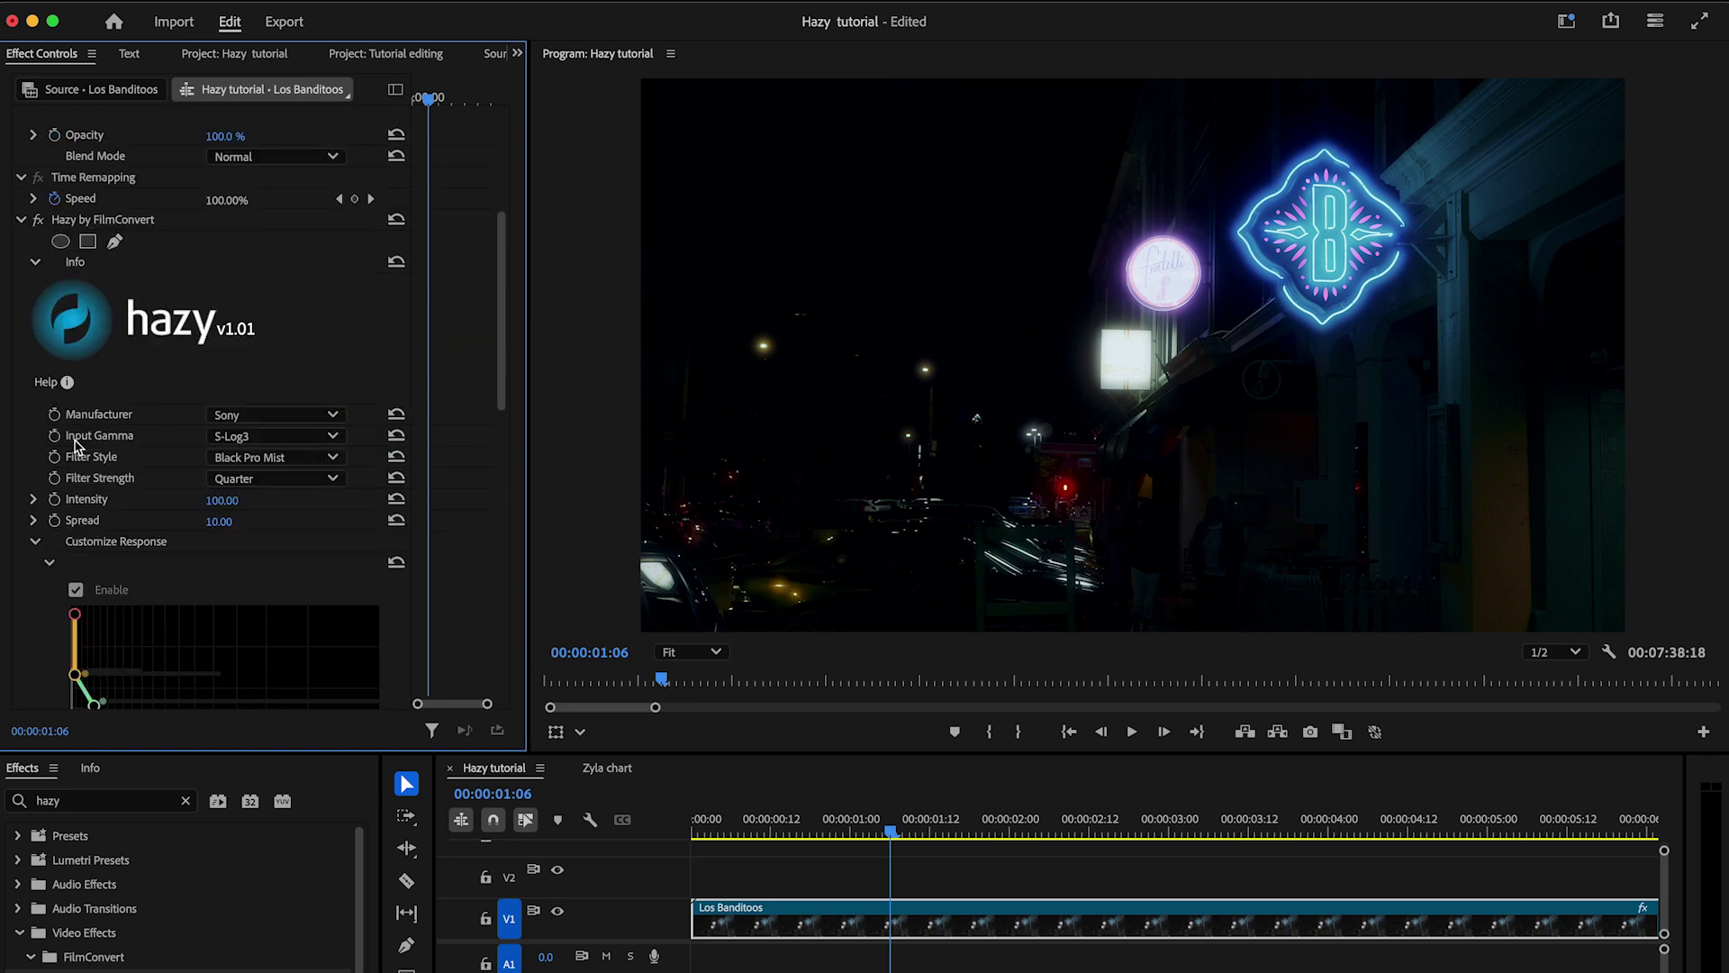
Step: Open the Hazy Tool Tips notes in TextEdit and scroll through the control explanations
{"action": "left_click", "coordinate": [65, 385]}
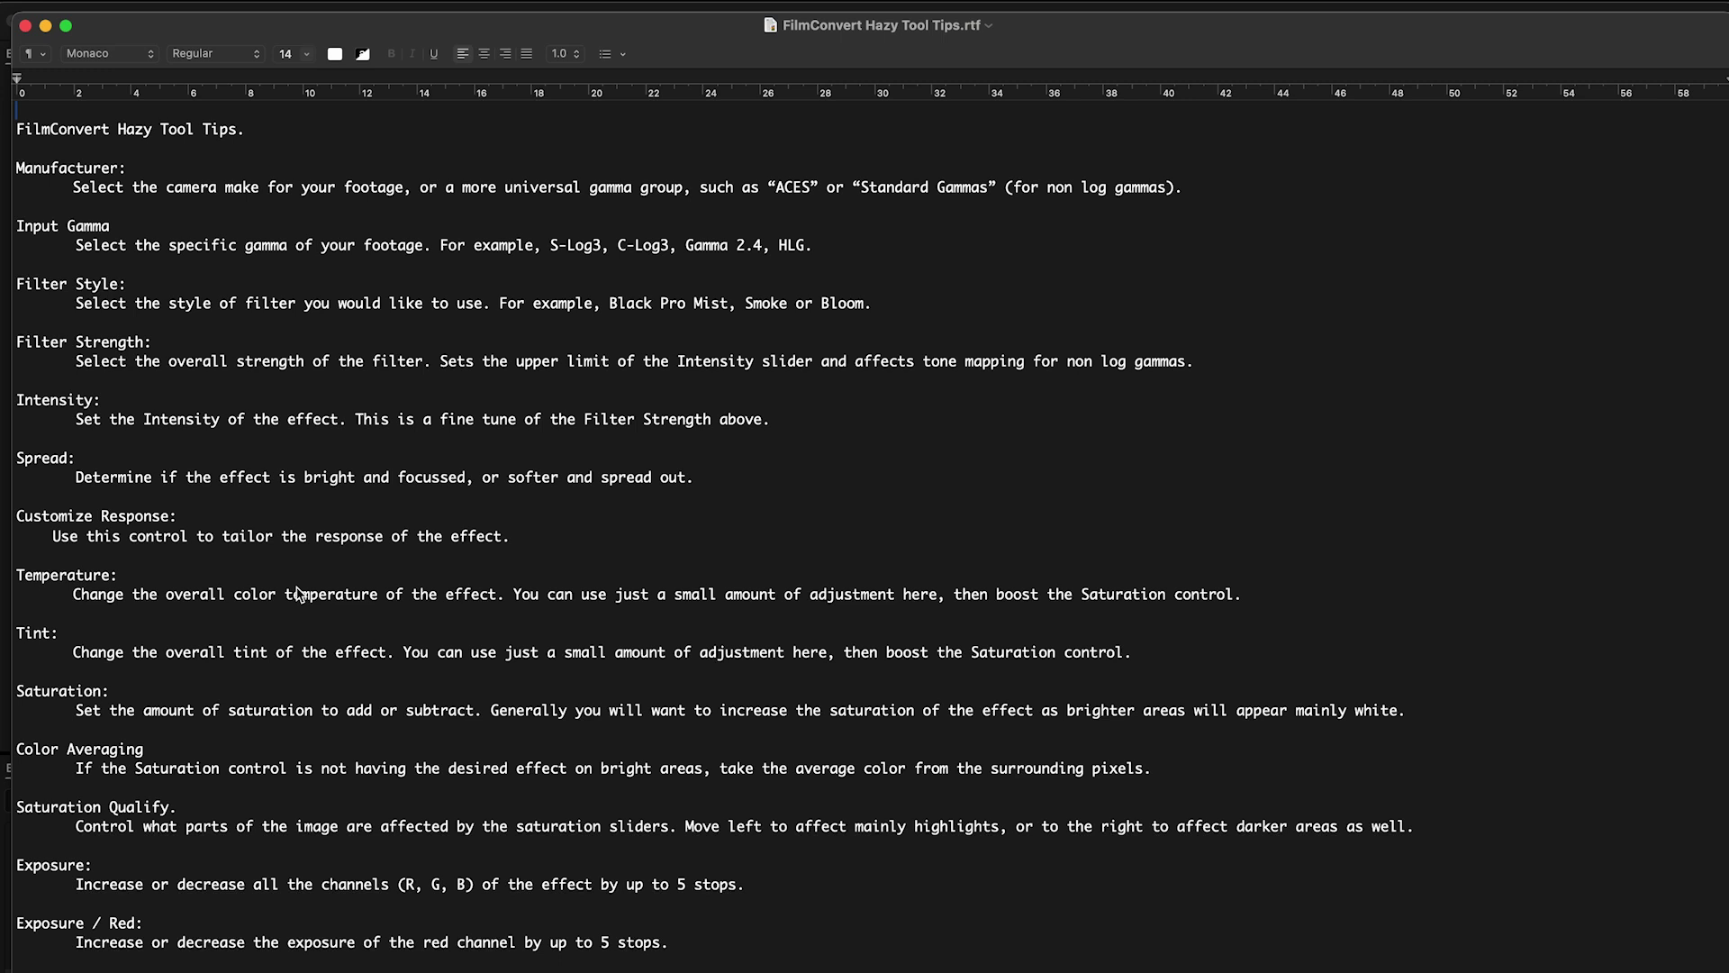
{"action": "scroll", "coordinate": [298, 593], "scroll_direction": "down", "scroll_amount": 5}
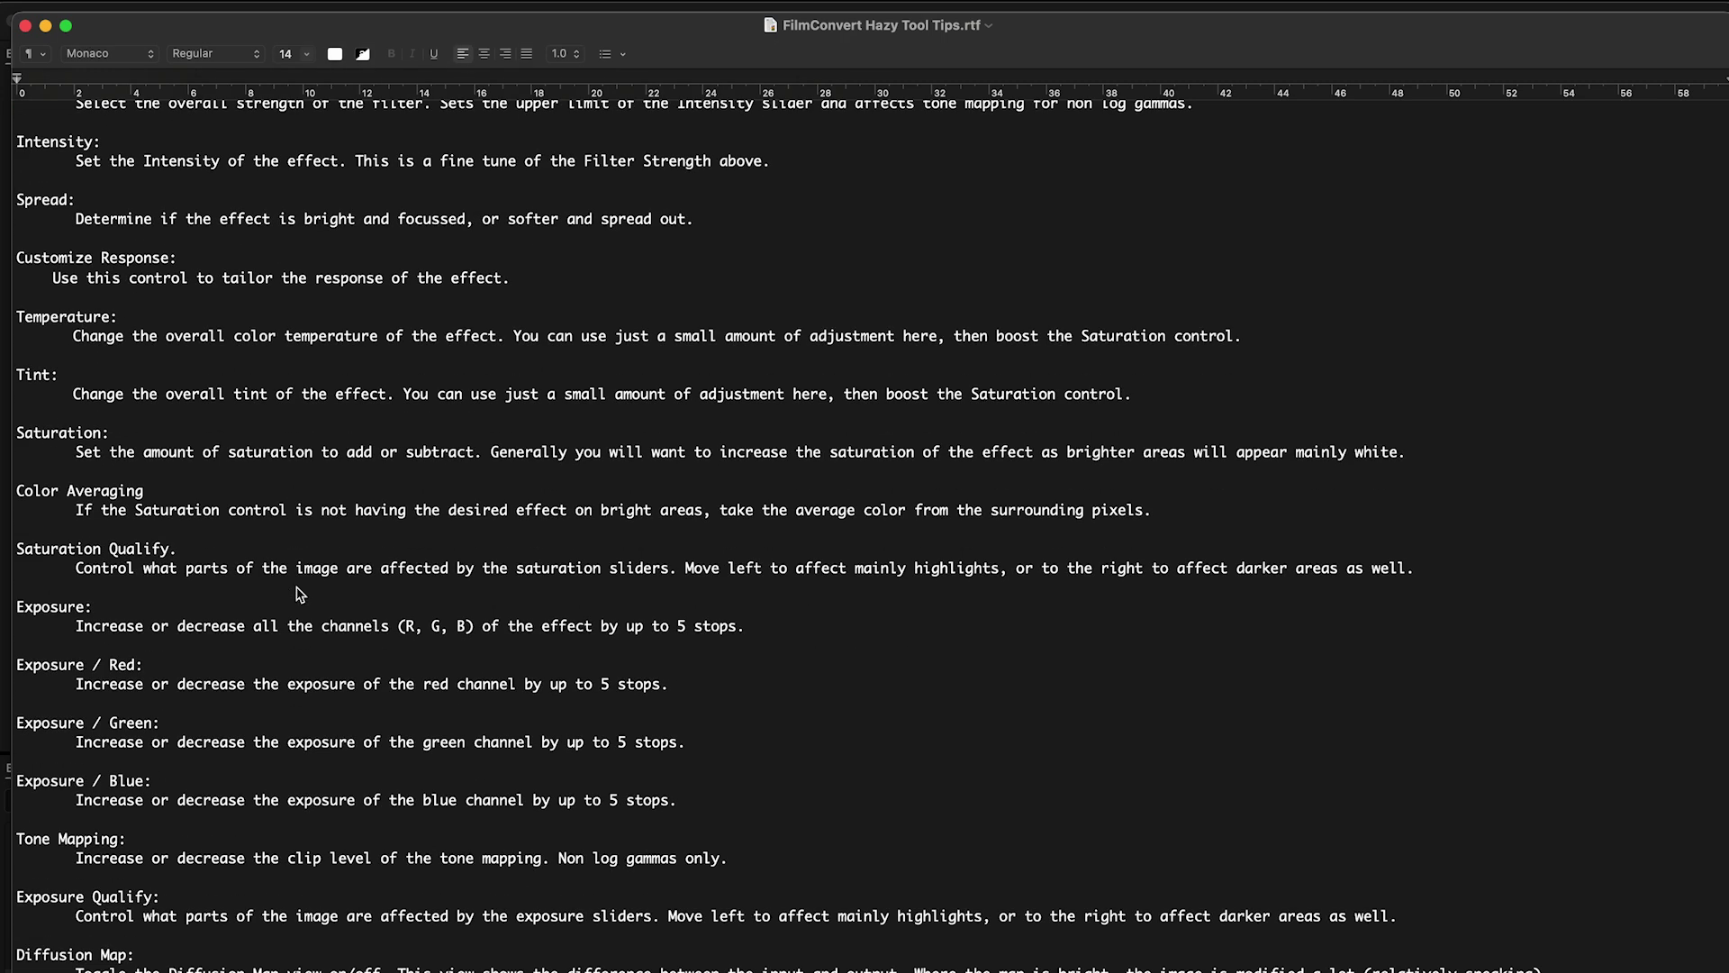
{"action": "scroll", "coordinate": [299, 593], "scroll_direction": "up", "scroll_amount": 5}
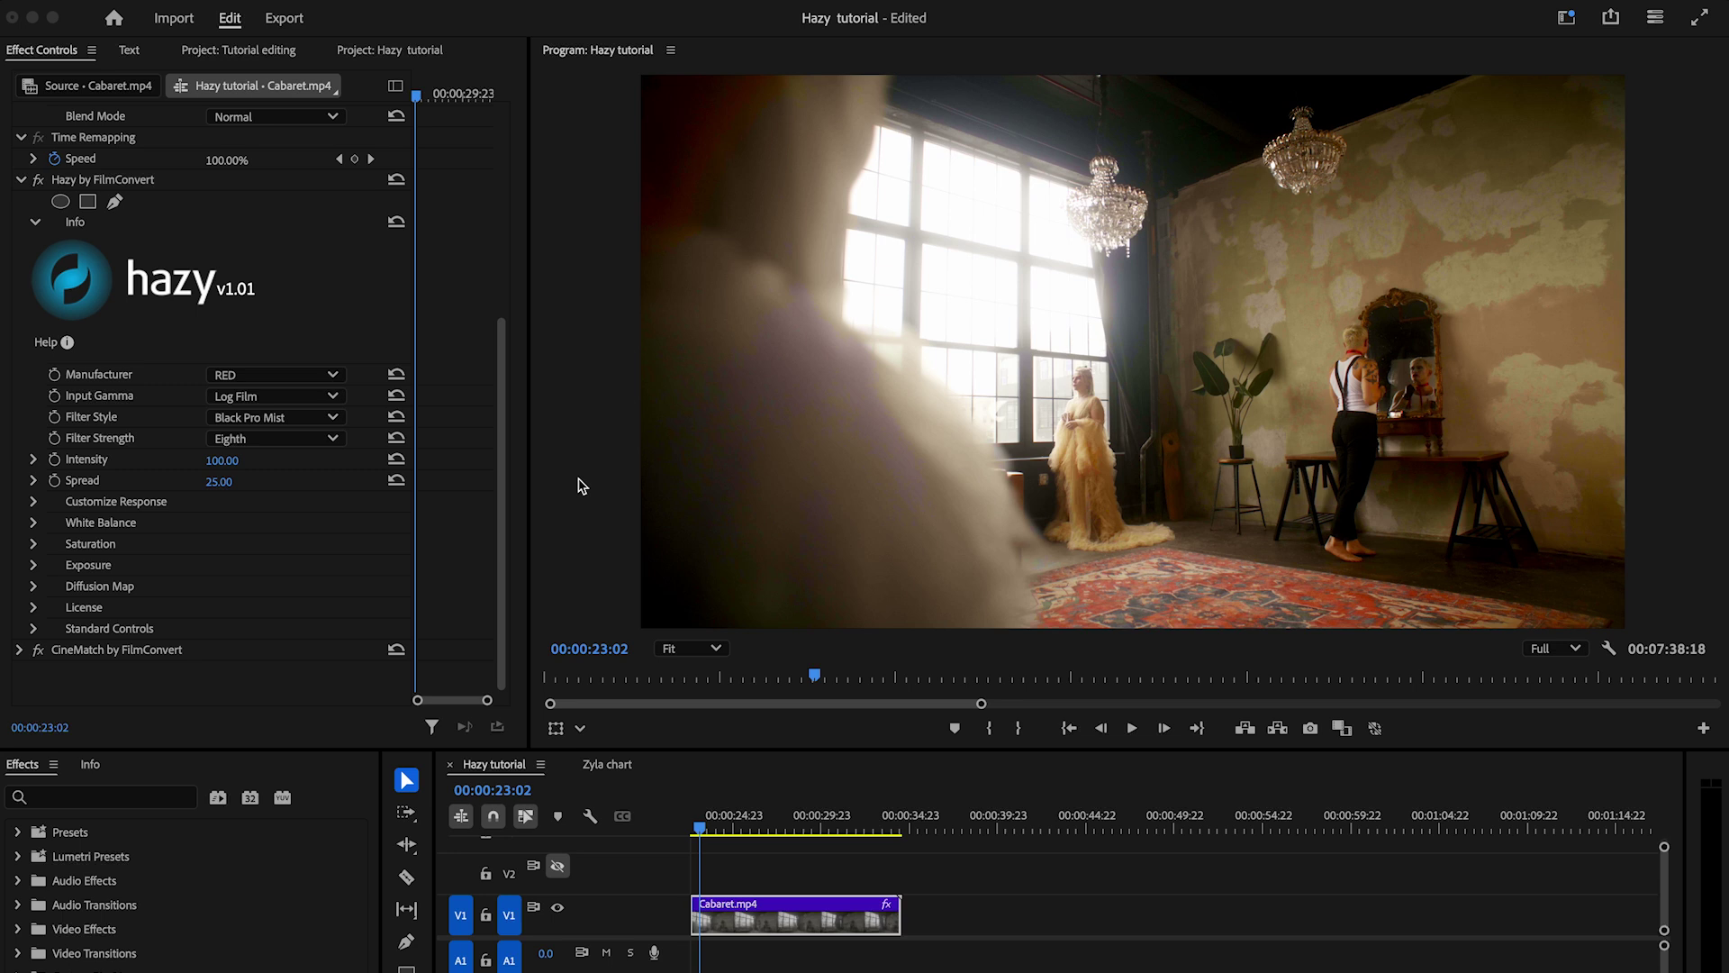
Step: Set the Cabaret clip's Hazy filter to Bloom at 5% strength with Spread 9.71
{"action": "left_click", "coordinate": [308, 423]}
{"action": "left_click", "coordinate": [290, 470]}
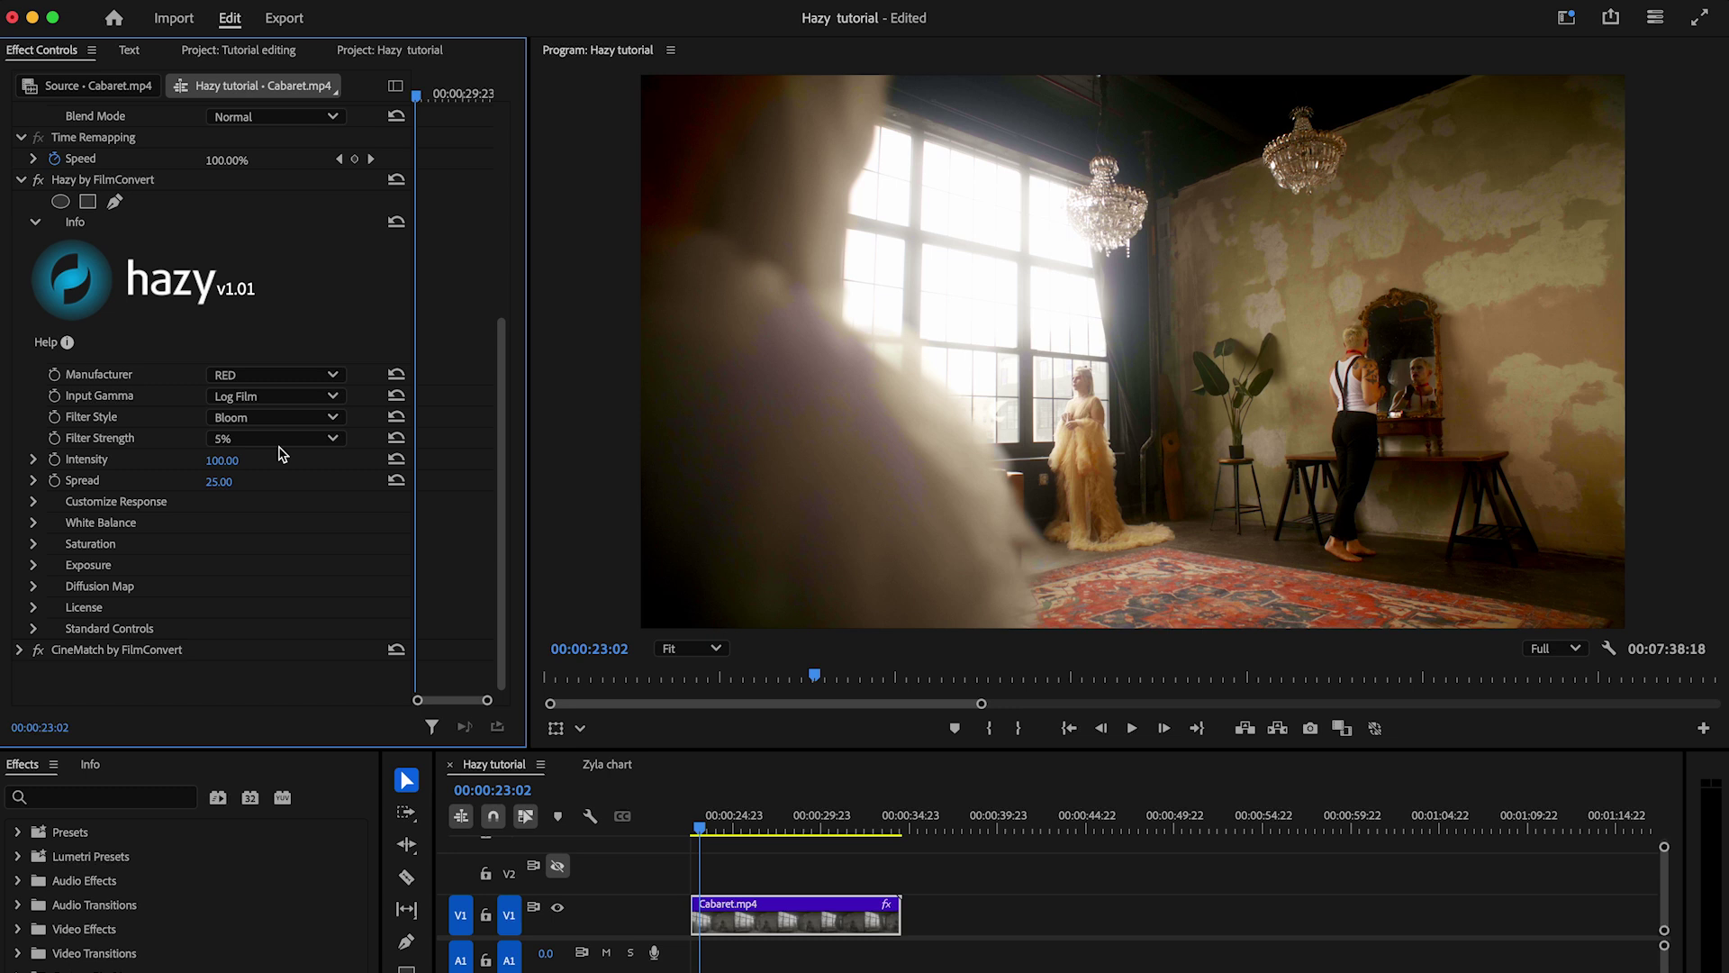
{"action": "left_click", "coordinate": [280, 440]}
{"action": "left_click", "coordinate": [265, 474]}
{"action": "left_click", "coordinate": [34, 480]}
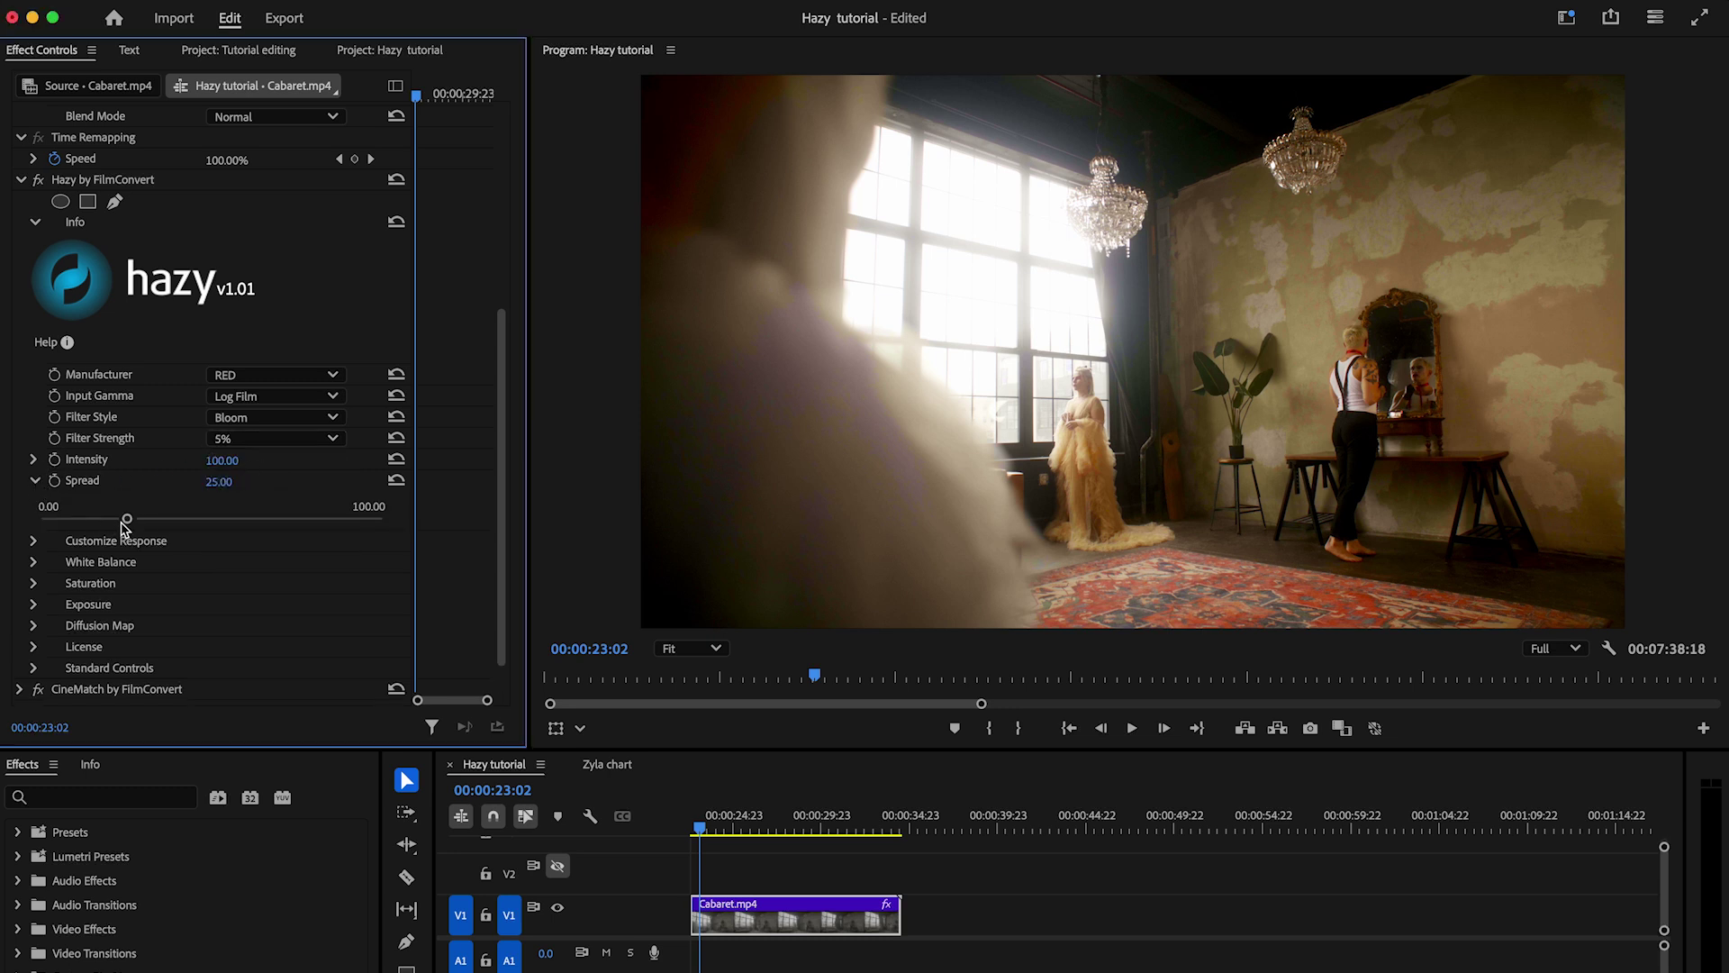
{"action": "left_click_drag", "start_coordinate": [122, 524], "coordinate": [71, 524]}
Step: Enable Hazy's Exposure adjustment and raise Exposure to 1.58
{"action": "left_click", "coordinate": [34, 604]}
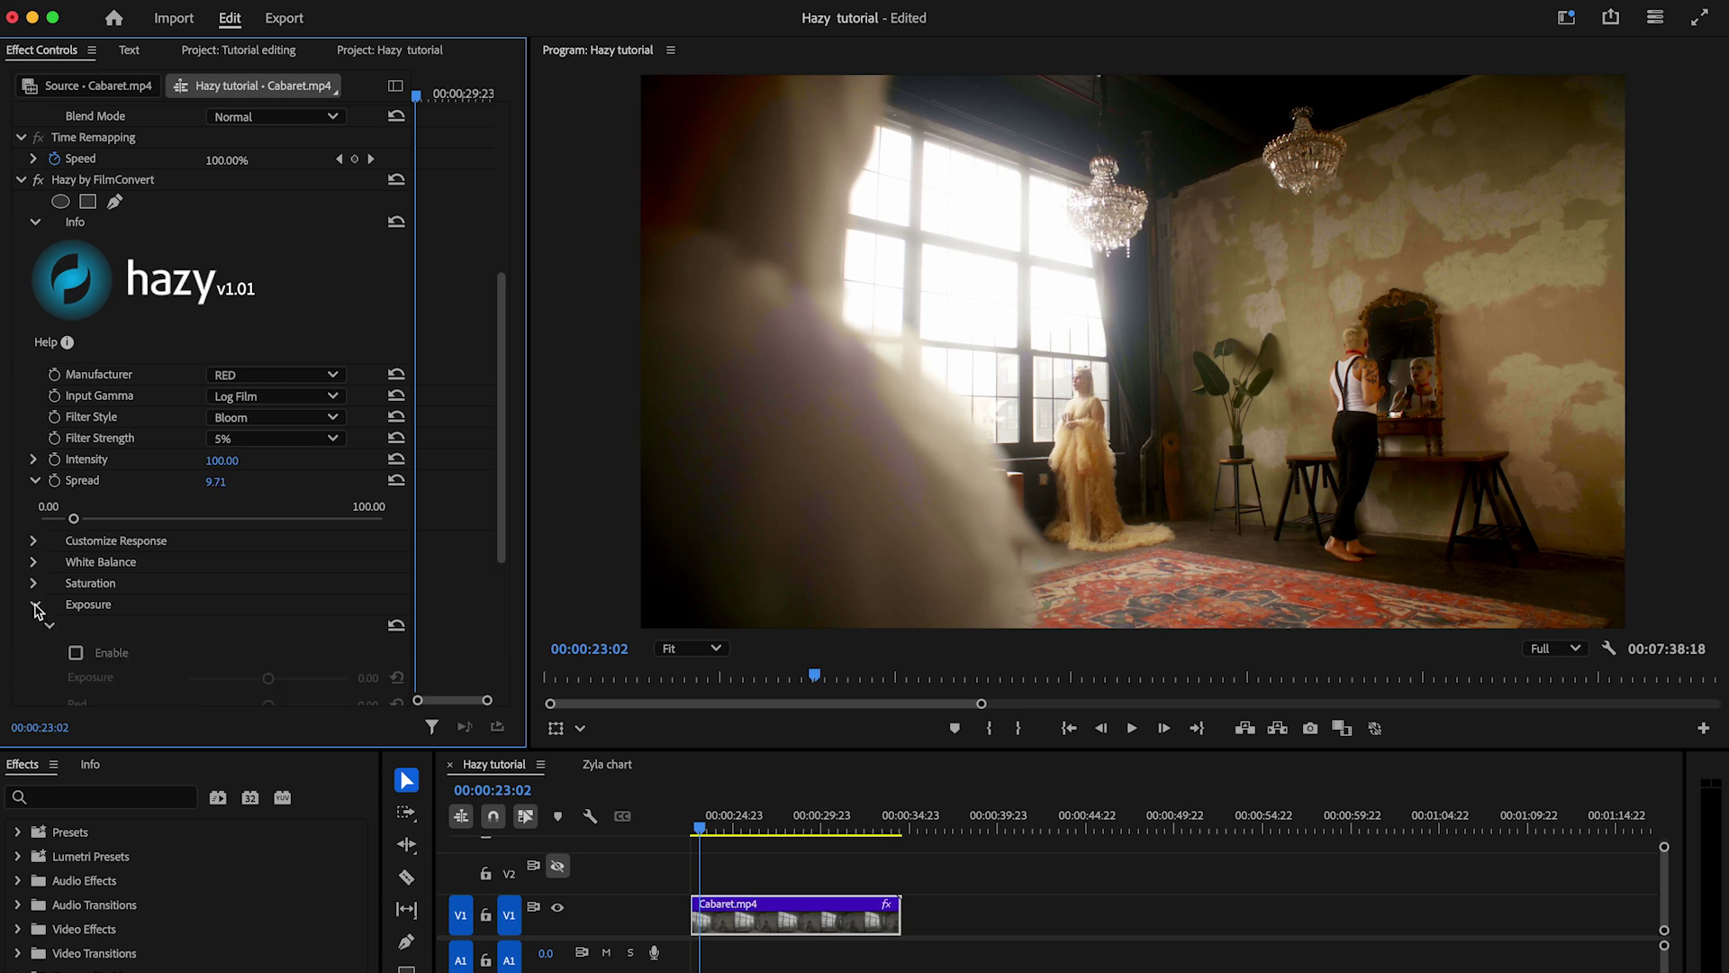
{"action": "scroll", "coordinate": [36, 610], "scroll_direction": "down", "scroll_amount": 3}
{"action": "scroll", "coordinate": [36, 610], "scroll_direction": "down", "scroll_amount": 2}
{"action": "left_click", "coordinate": [76, 432]}
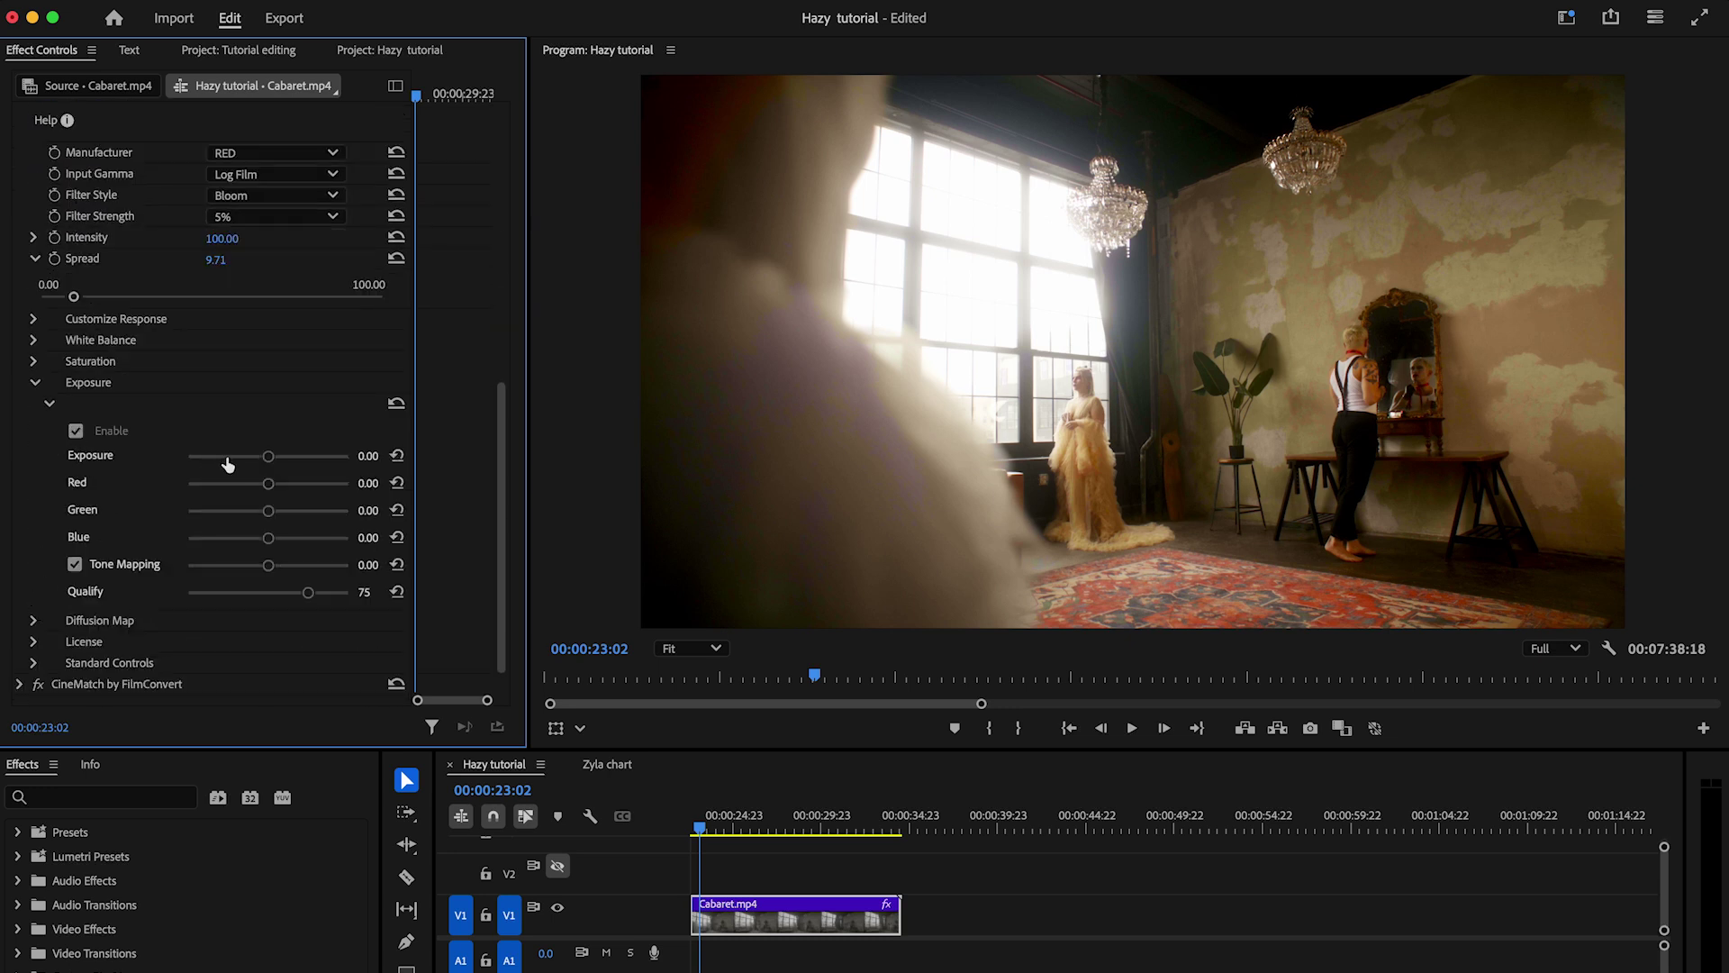
{"action": "left_click_drag", "start_coordinate": [272, 465], "coordinate": [293, 467]}
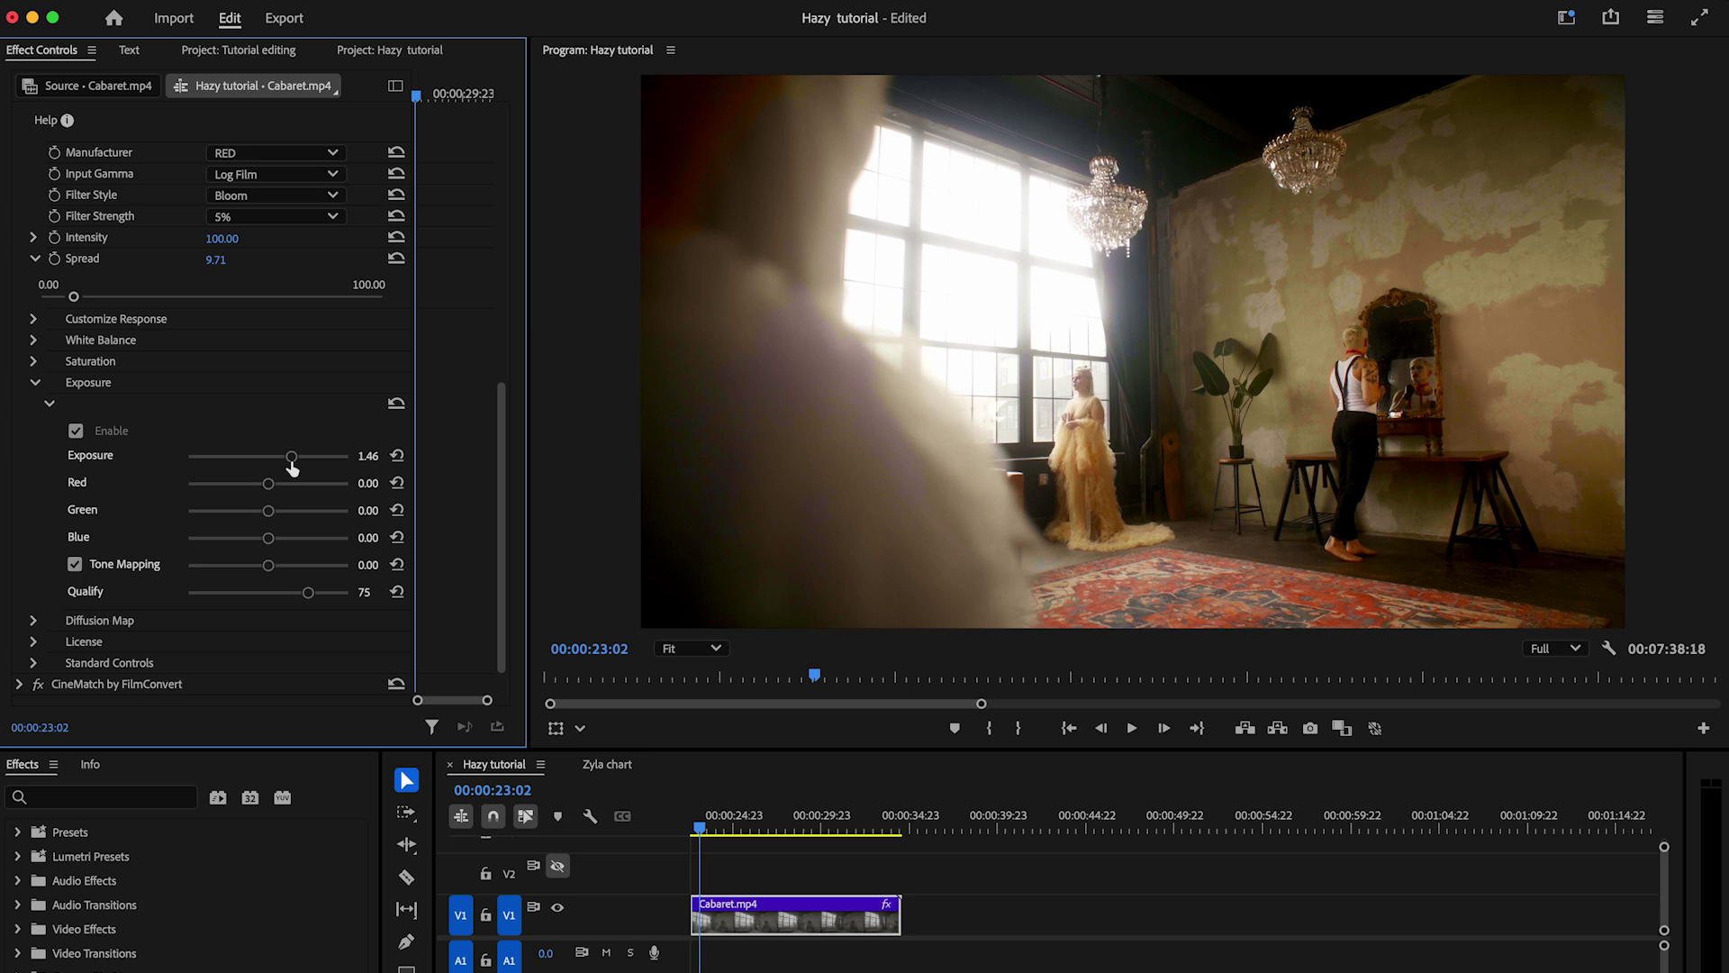
{"action": "left_click", "coordinate": [34, 341]}
Step: Warm White Balance temperature to 30, enable Saturation at 2.18, and push Exposure Red to 0.82
{"action": "left_click", "coordinate": [77, 391]}
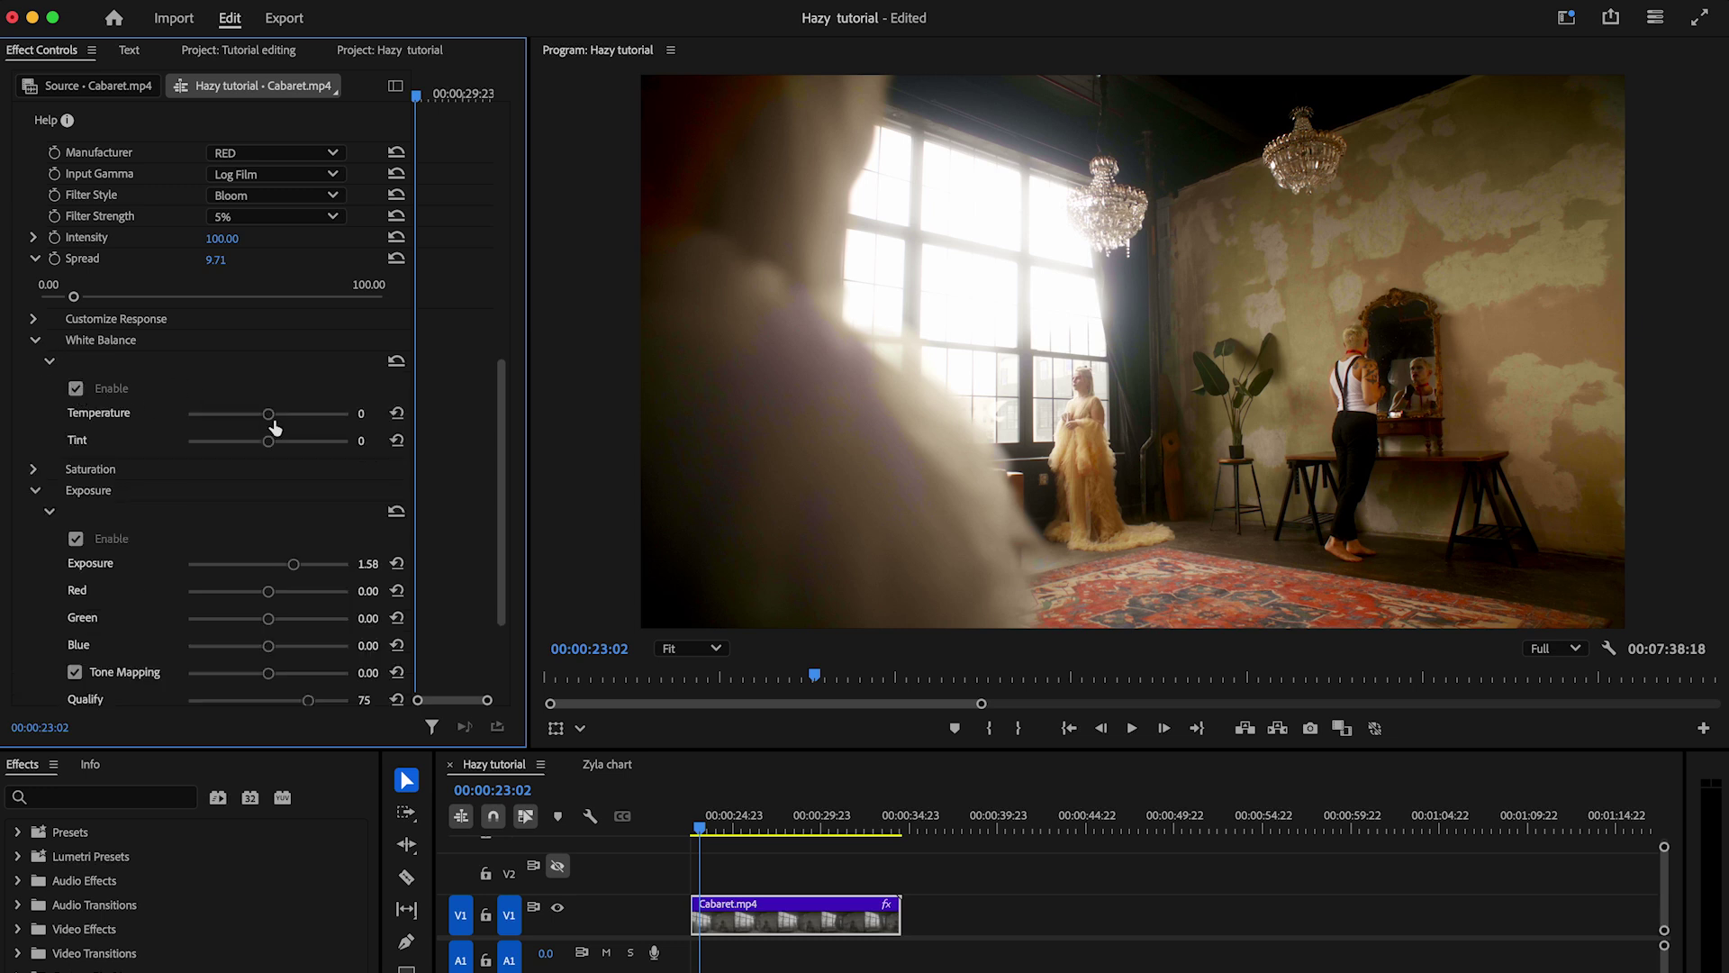
{"action": "left_click_drag", "start_coordinate": [270, 417], "coordinate": [293, 420]}
{"action": "left_click", "coordinate": [33, 470]}
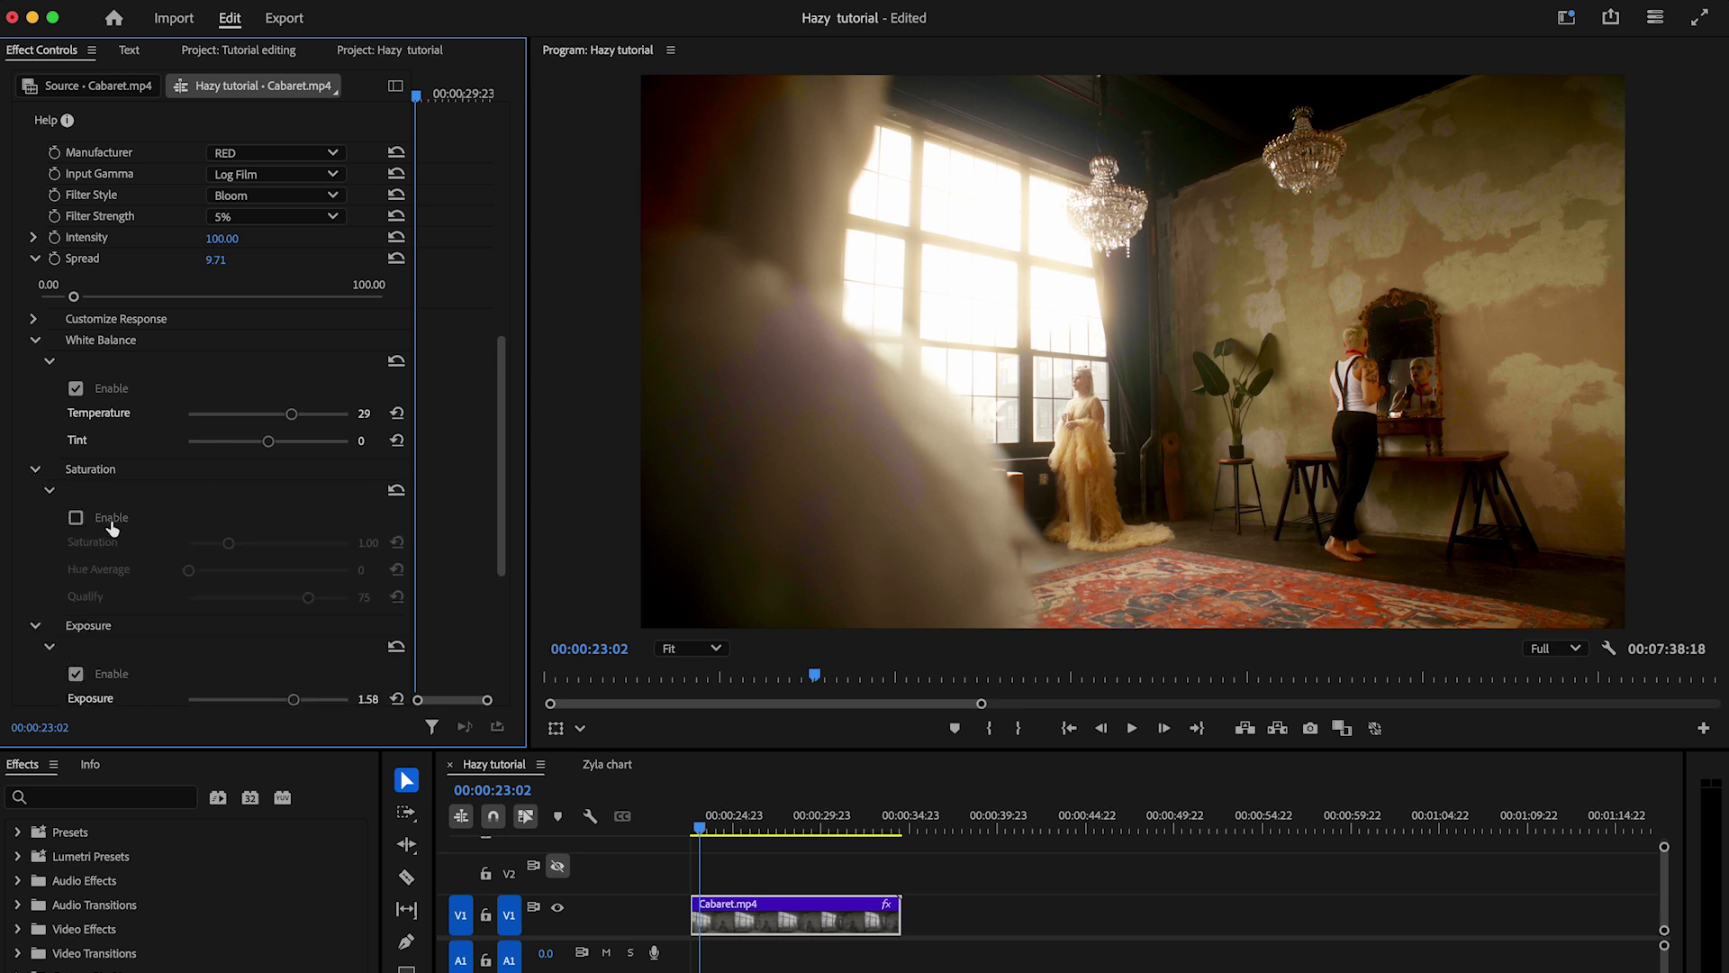
{"action": "left_click", "coordinate": [76, 519]}
{"action": "left_click_drag", "start_coordinate": [230, 551], "coordinate": [276, 549]}
{"action": "scroll", "coordinate": [124, 623], "scroll_direction": "down", "scroll_amount": 4}
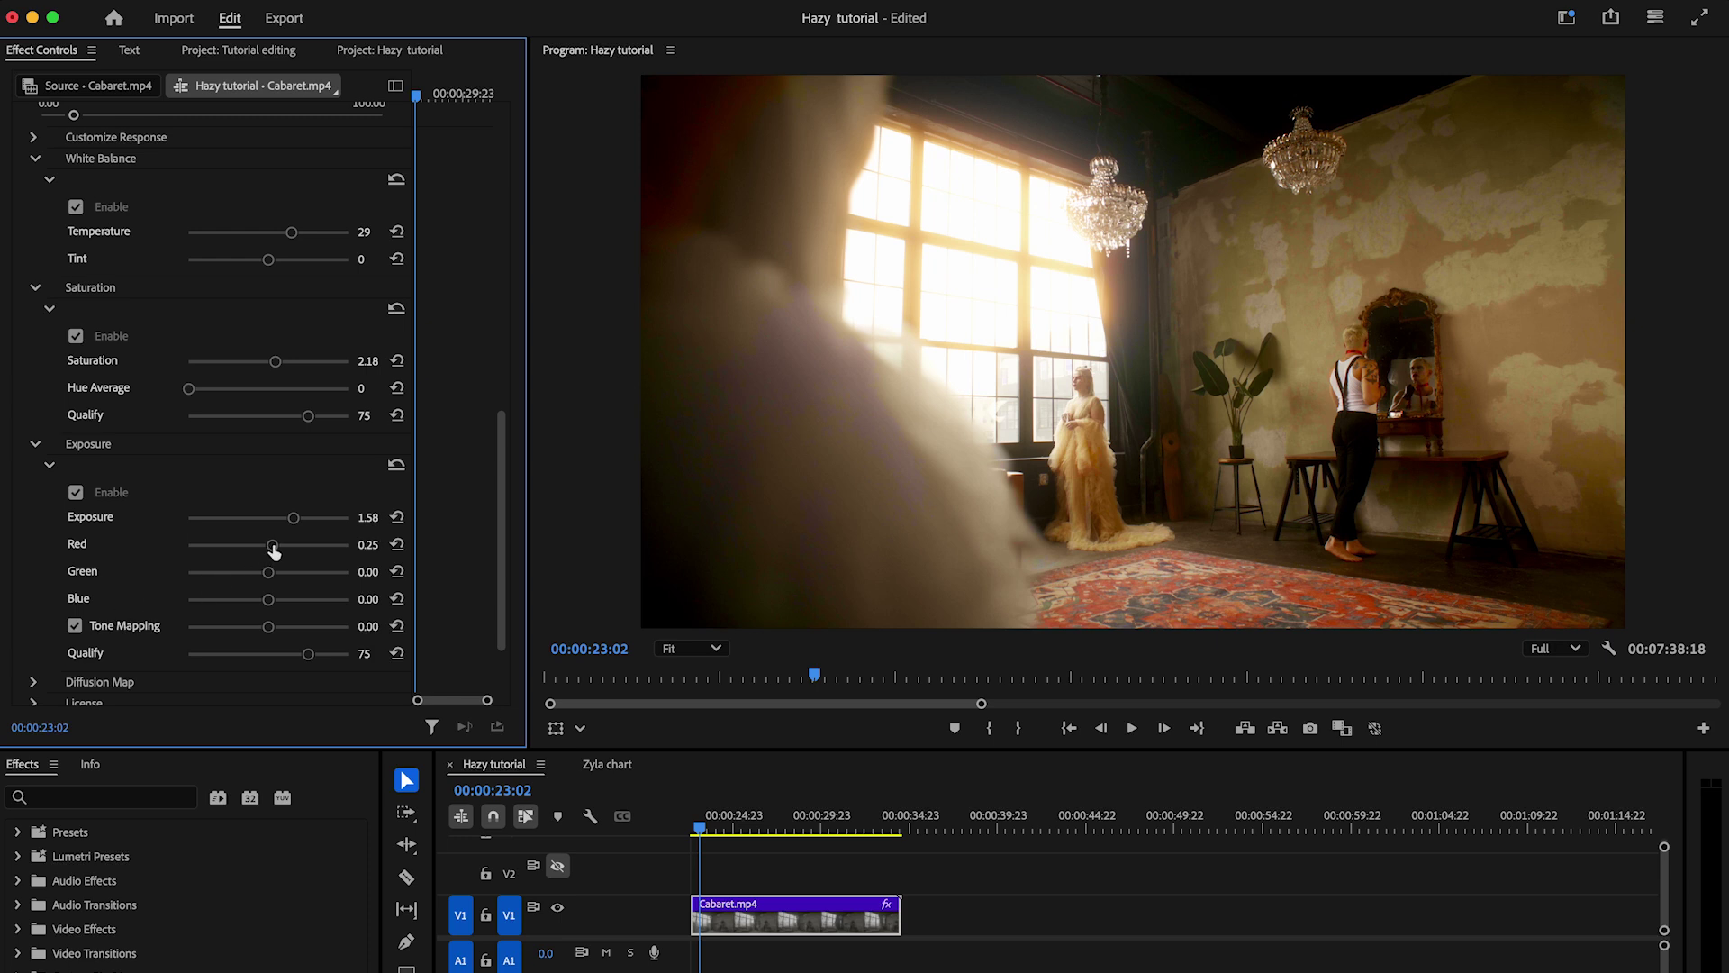
{"action": "left_click_drag", "start_coordinate": [275, 552], "coordinate": [282, 552]}
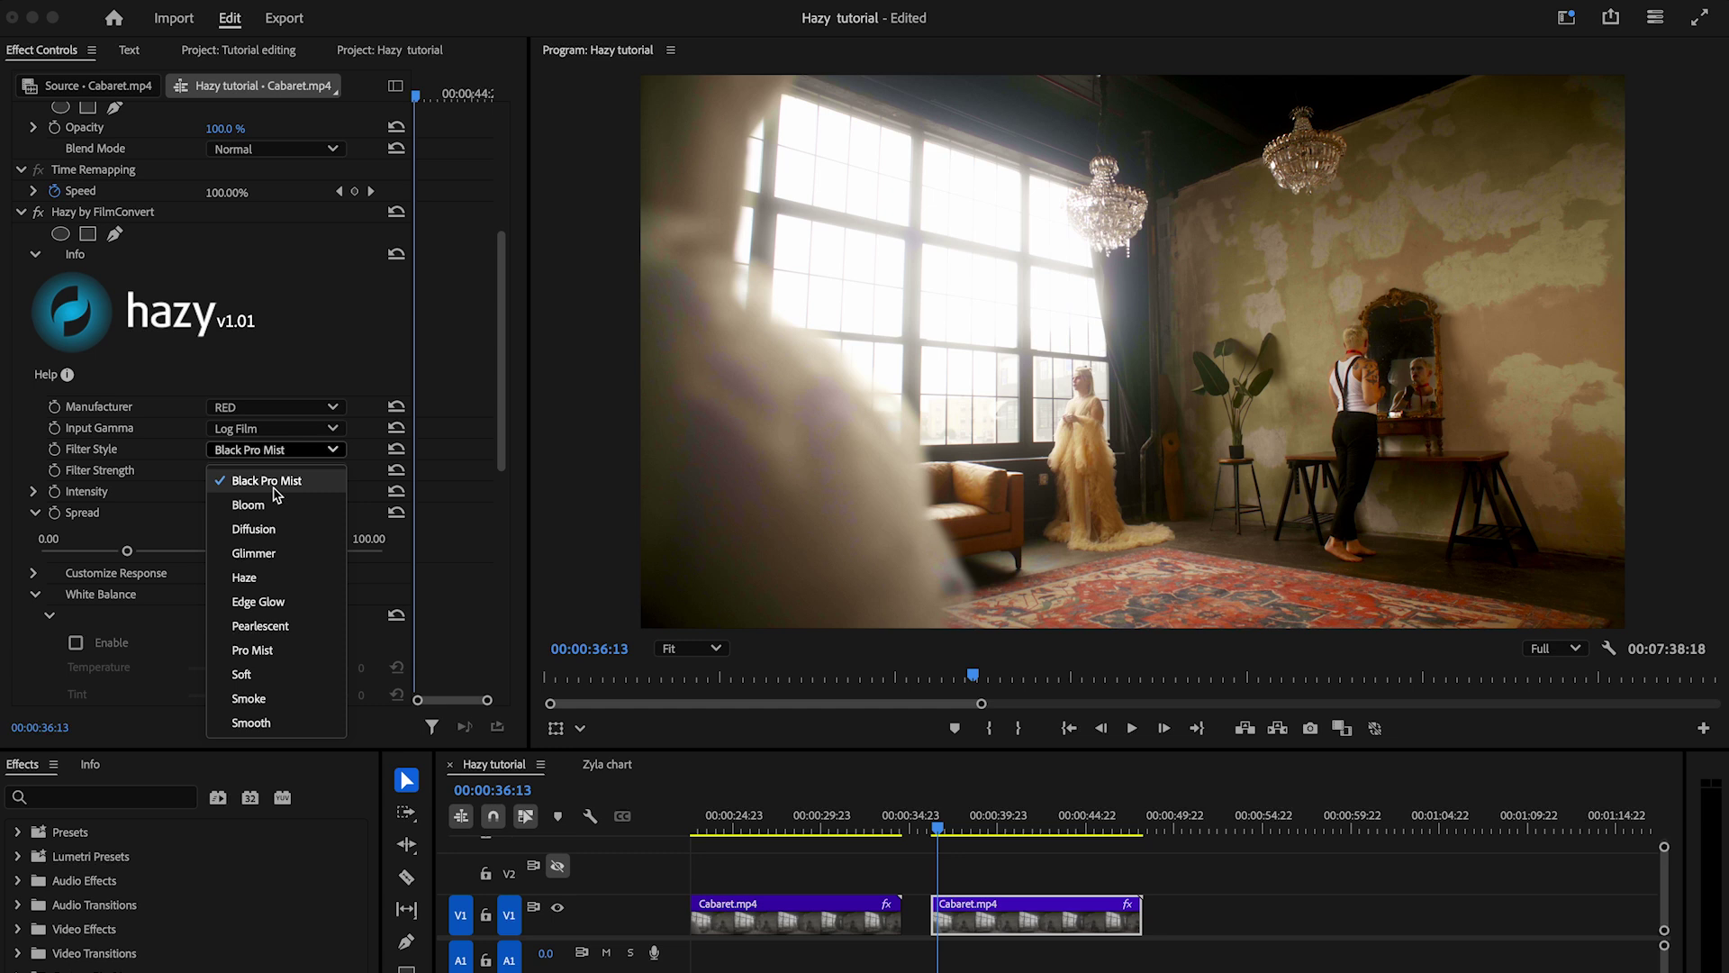
Step: Set the second Cabaret clip's filter to Bloom at 5% with Spread 10
{"action": "left_click", "coordinate": [275, 502]}
{"action": "left_click", "coordinate": [267, 471]}
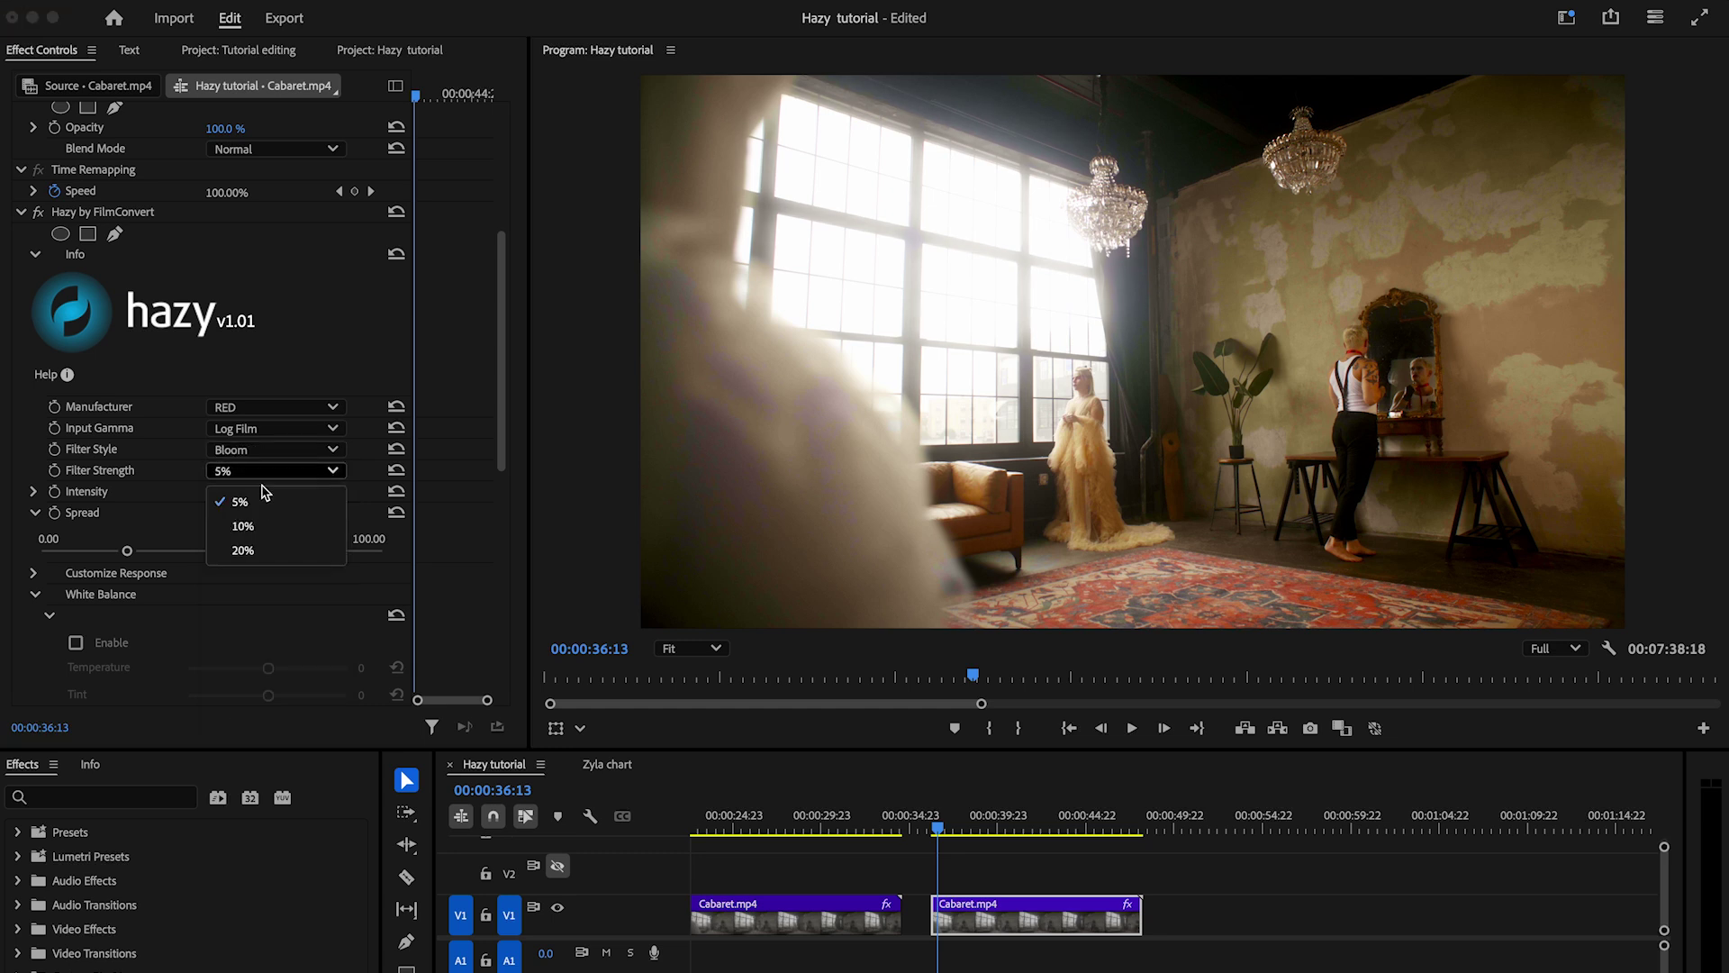
{"action": "left_click", "coordinate": [264, 493]}
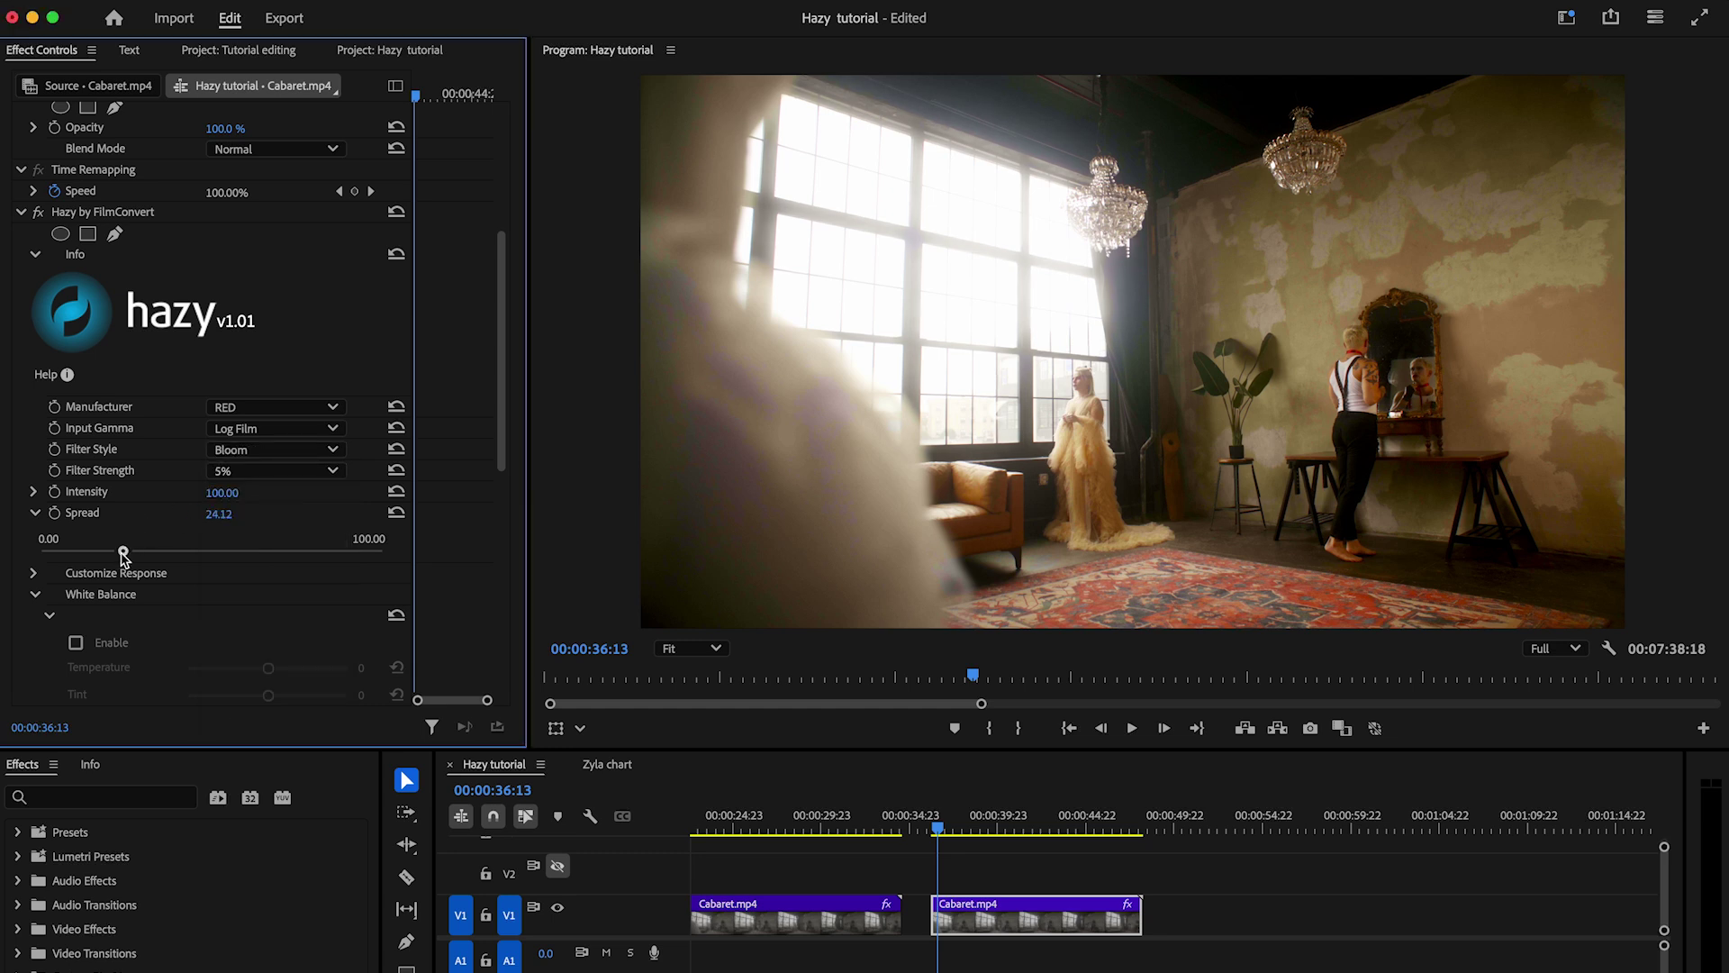
{"action": "left_click_drag", "start_coordinate": [123, 553], "coordinate": [77, 556]}
Step: Enable Exposure at 1.33 with Red 2.41 and Blue -2.97, then lower Intensity
{"action": "left_click", "coordinate": [35, 595]}
{"action": "left_click", "coordinate": [35, 615]}
{"action": "scroll", "coordinate": [260, 634], "scroll_direction": "down", "scroll_amount": 1}
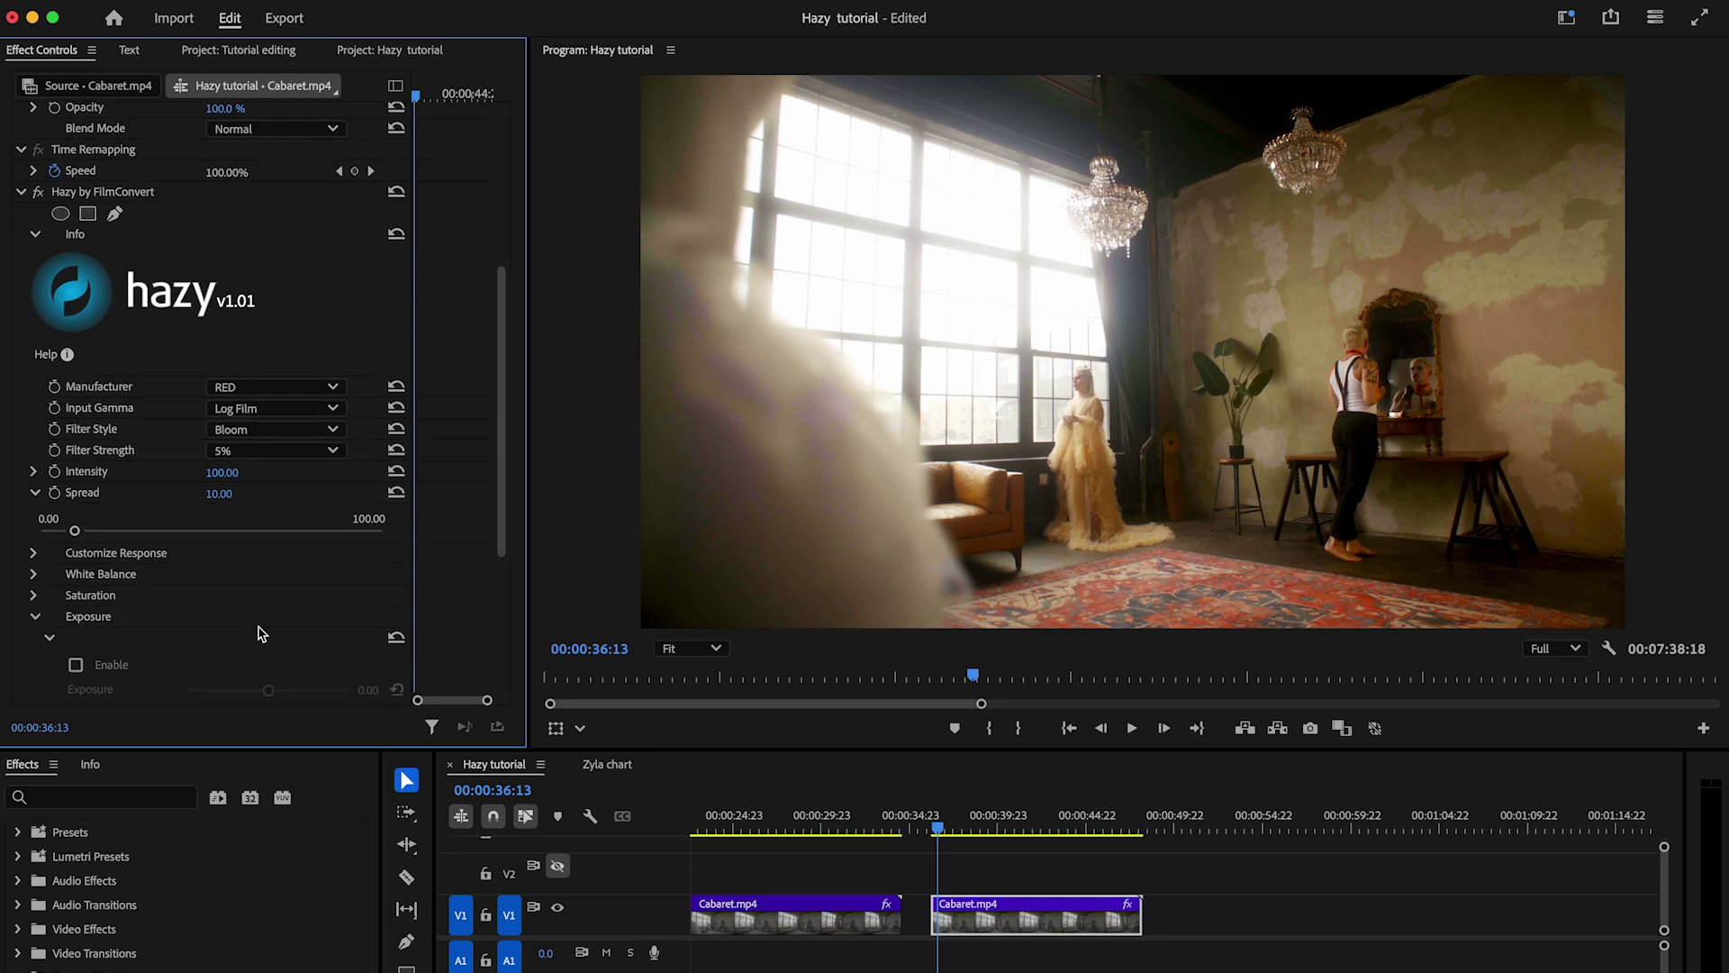
{"action": "scroll", "coordinate": [261, 634], "scroll_direction": "down", "scroll_amount": 5}
{"action": "left_click", "coordinate": [76, 444]}
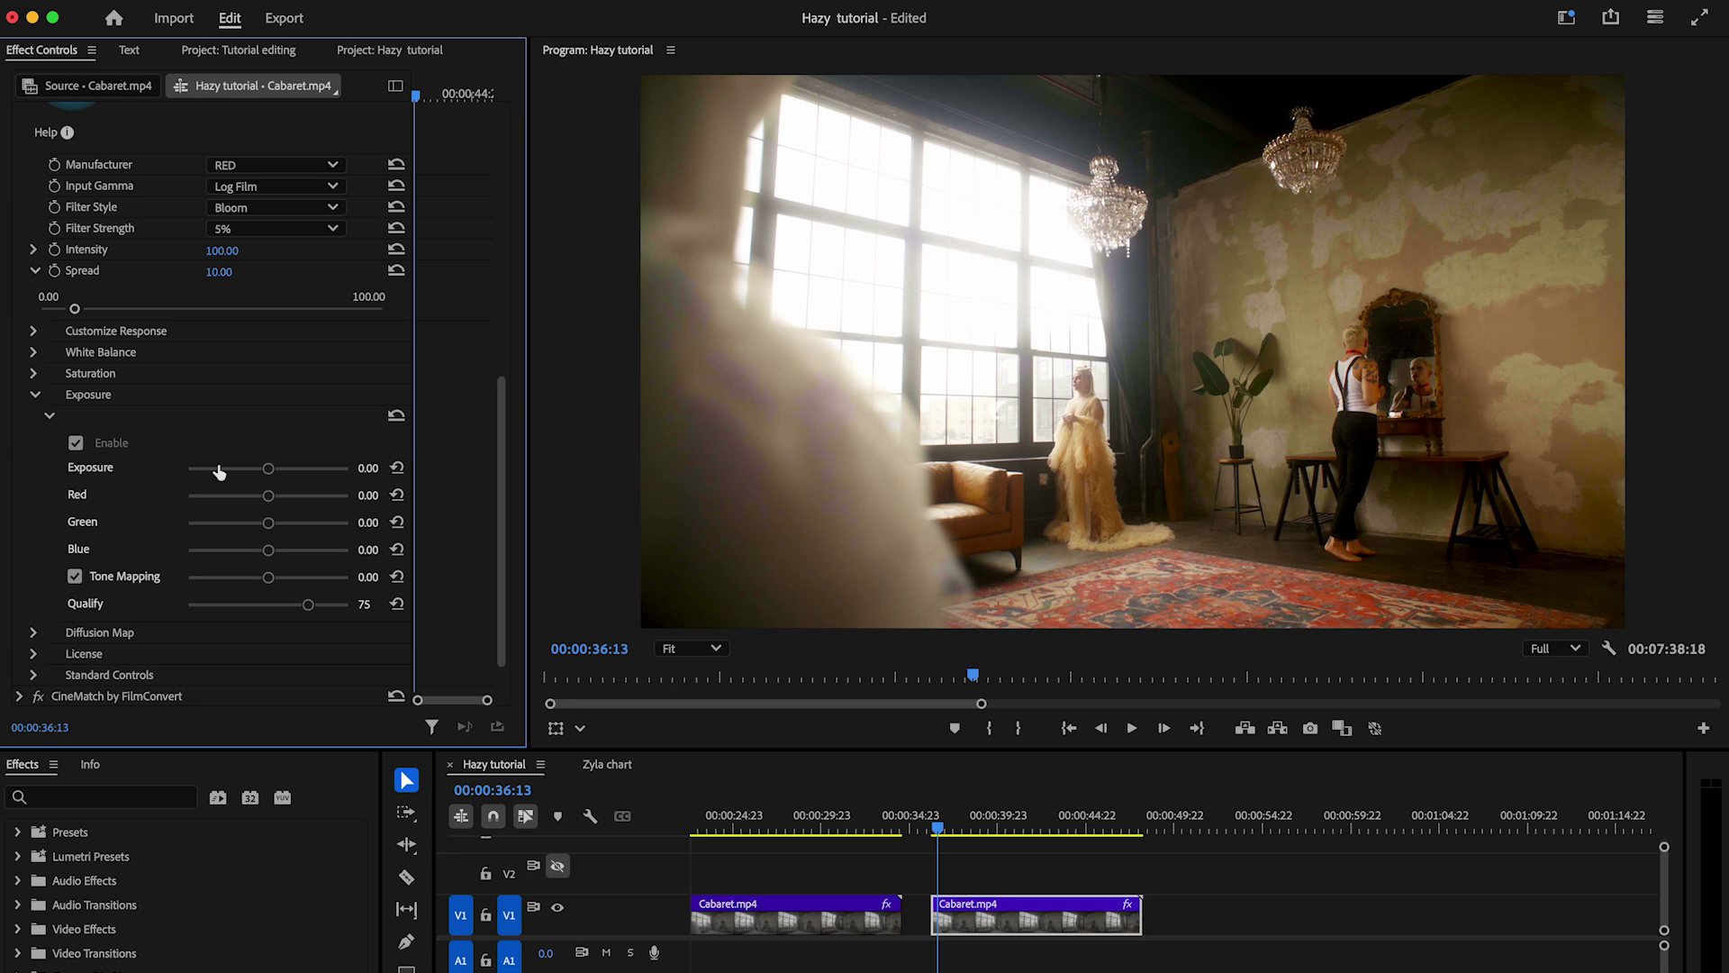
{"action": "left_click_drag", "start_coordinate": [269, 475], "coordinate": [285, 474]}
{"action": "left_click_drag", "start_coordinate": [267, 553], "coordinate": [232, 549]}
{"action": "left_click_drag", "start_coordinate": [272, 504], "coordinate": [307, 503]}
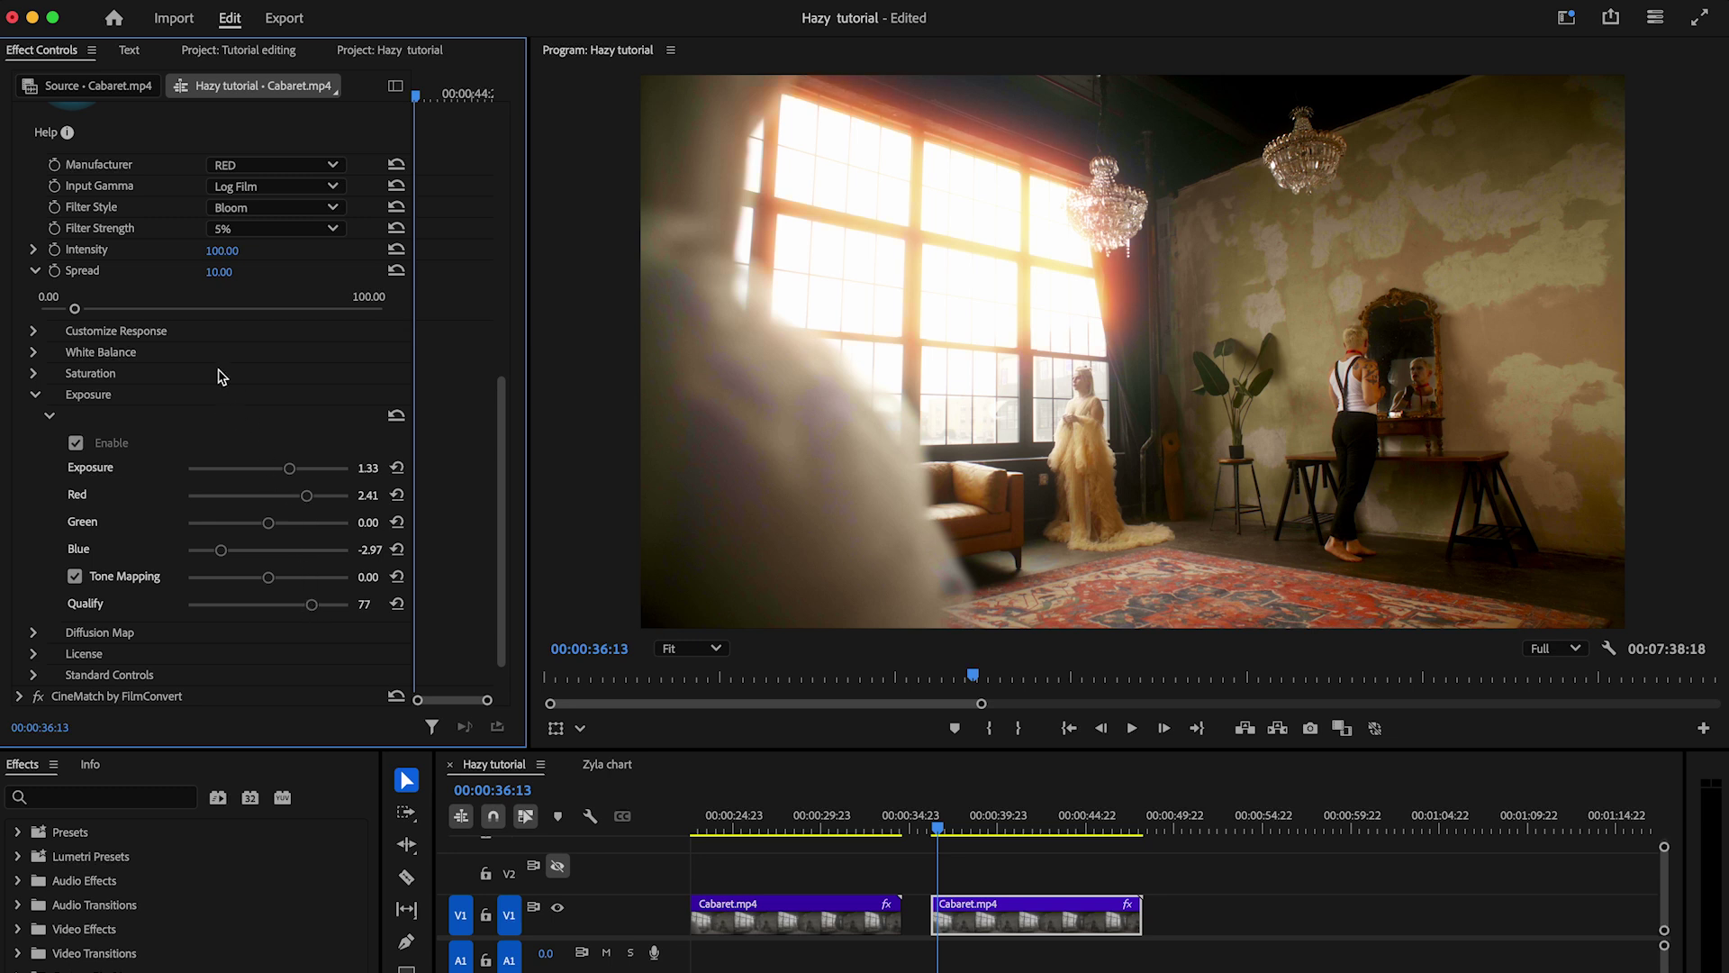
{"action": "left_click", "coordinate": [33, 251]}
{"action": "left_click_drag", "start_coordinate": [215, 288], "coordinate": [128, 291]}
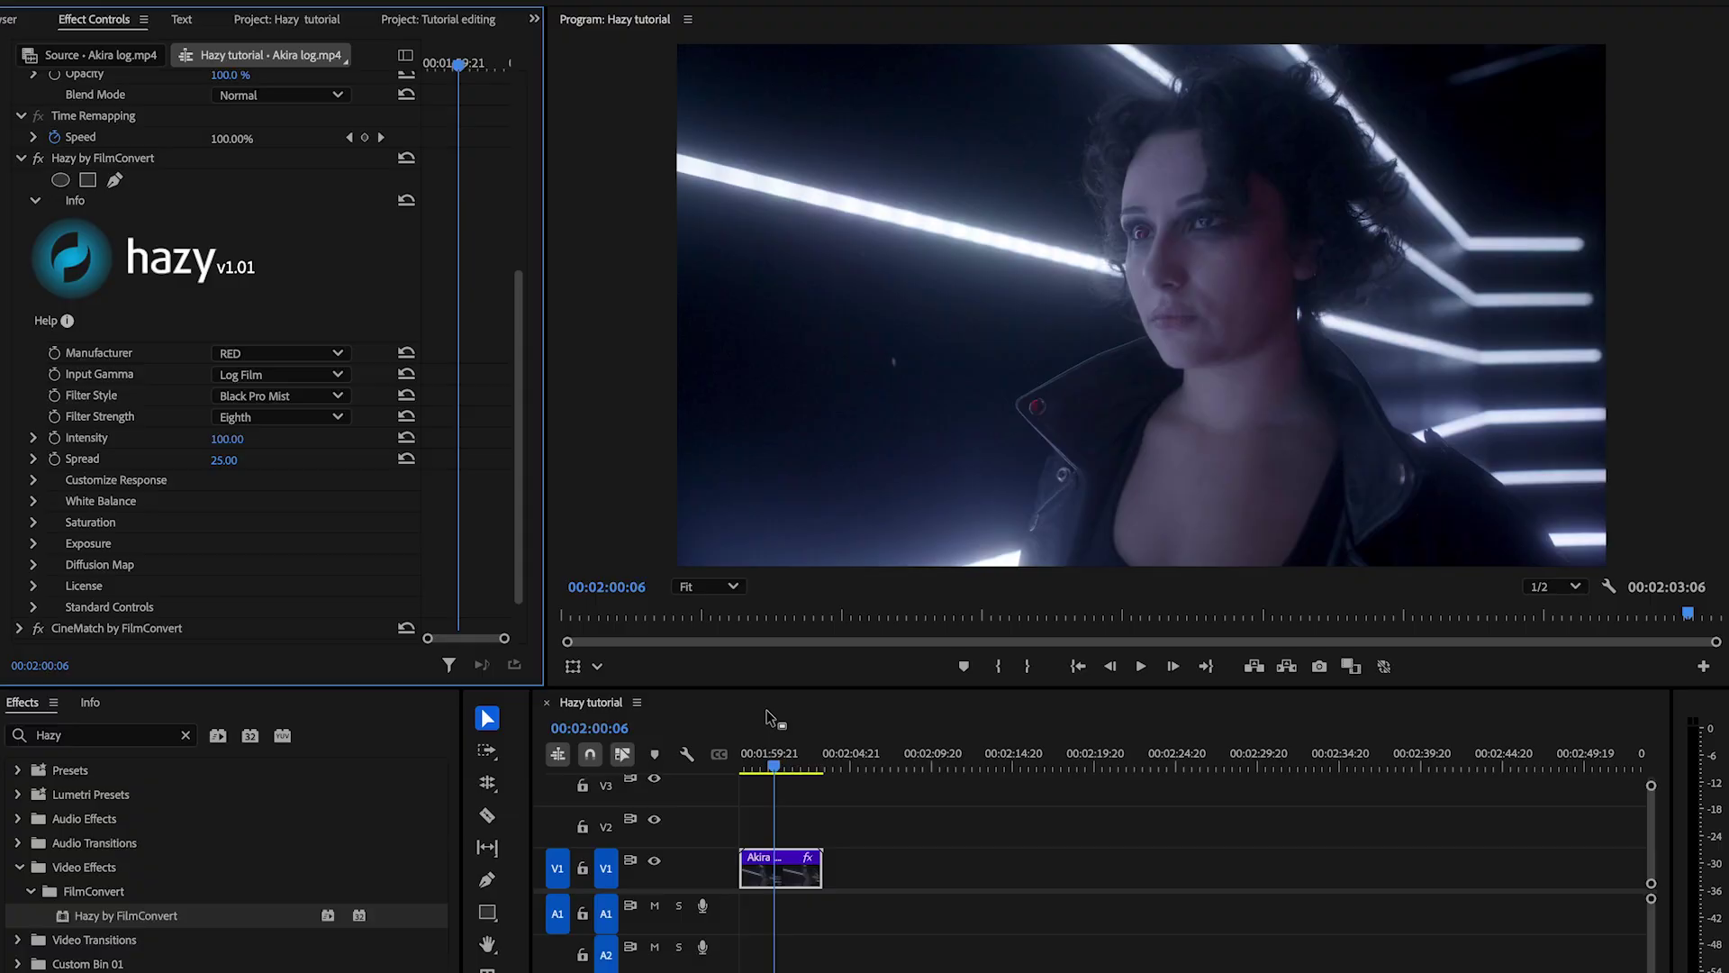
Step: Set the Akira clip's filter to Haze at Half strength with Spread 65
{"action": "left_click", "coordinate": [303, 401]}
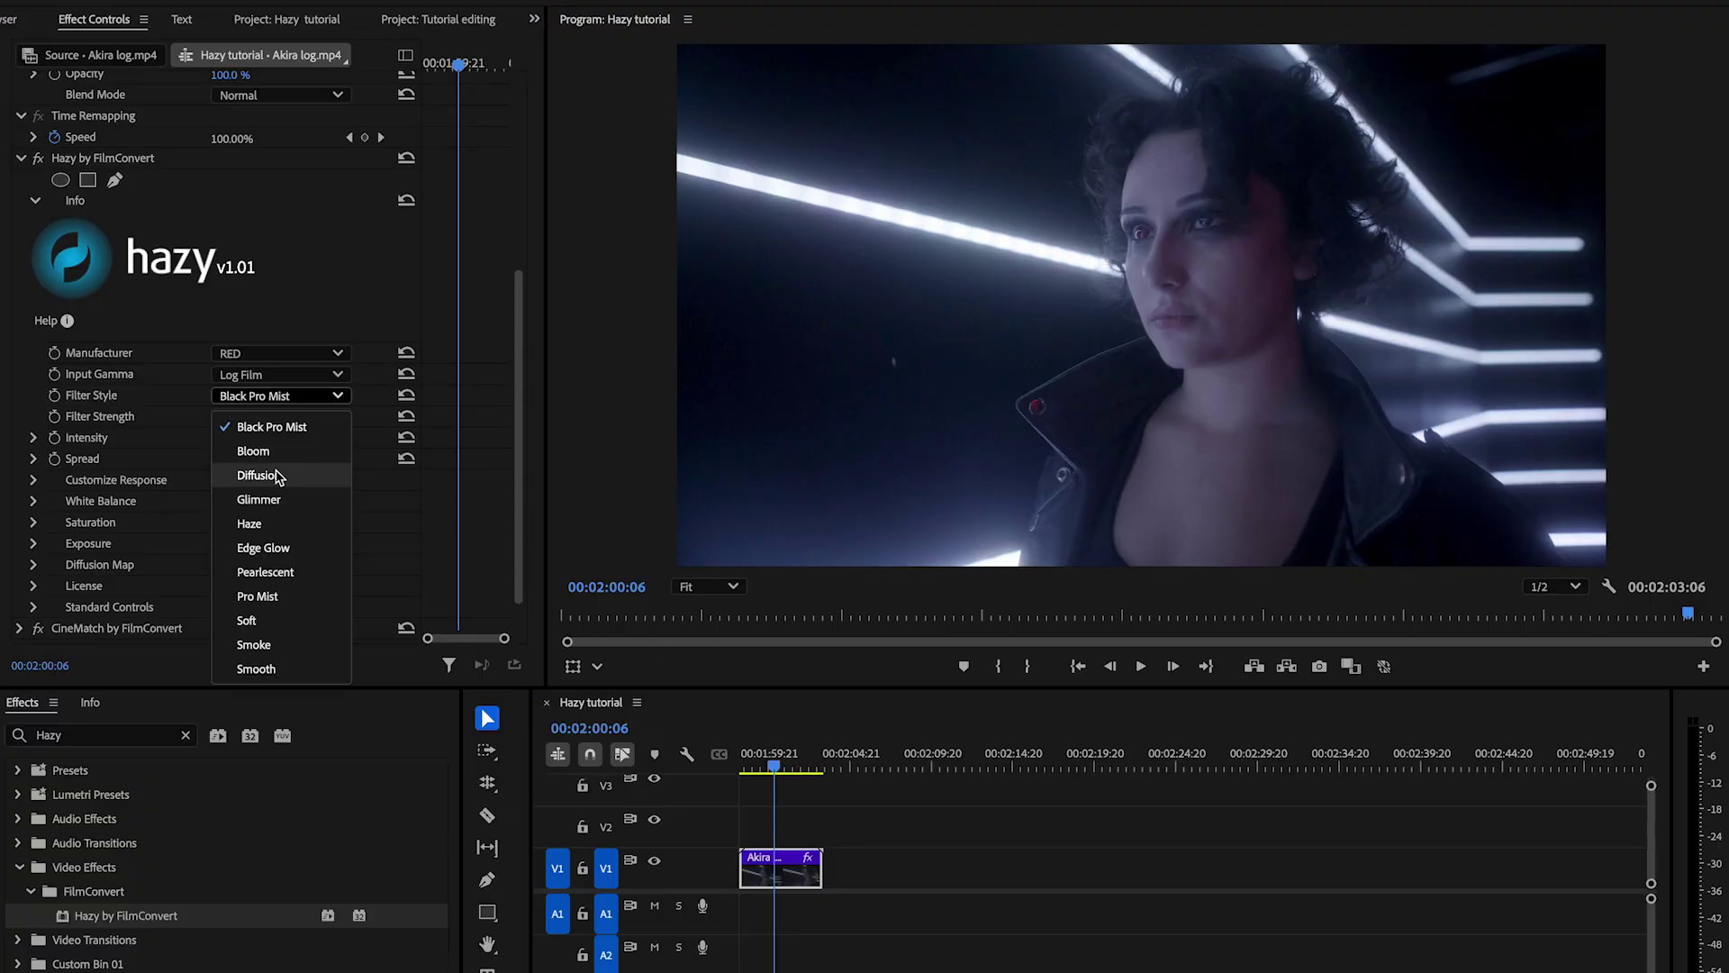
{"action": "left_click", "coordinate": [263, 530]}
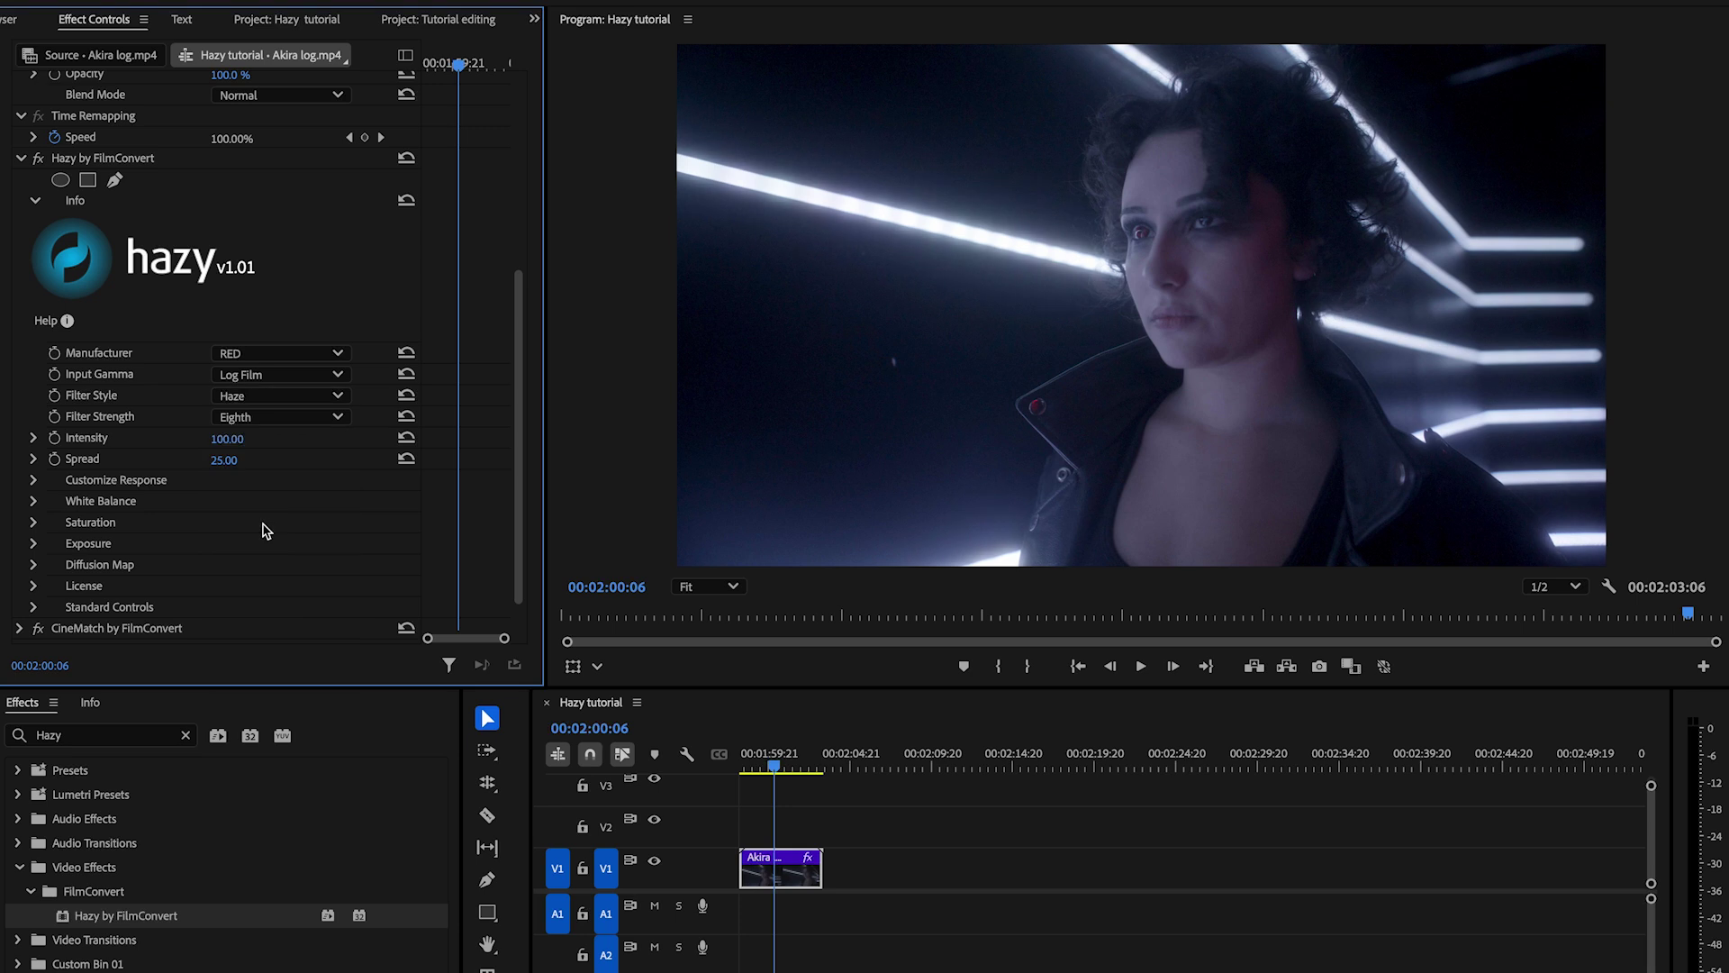
{"action": "left_click", "coordinate": [256, 420]}
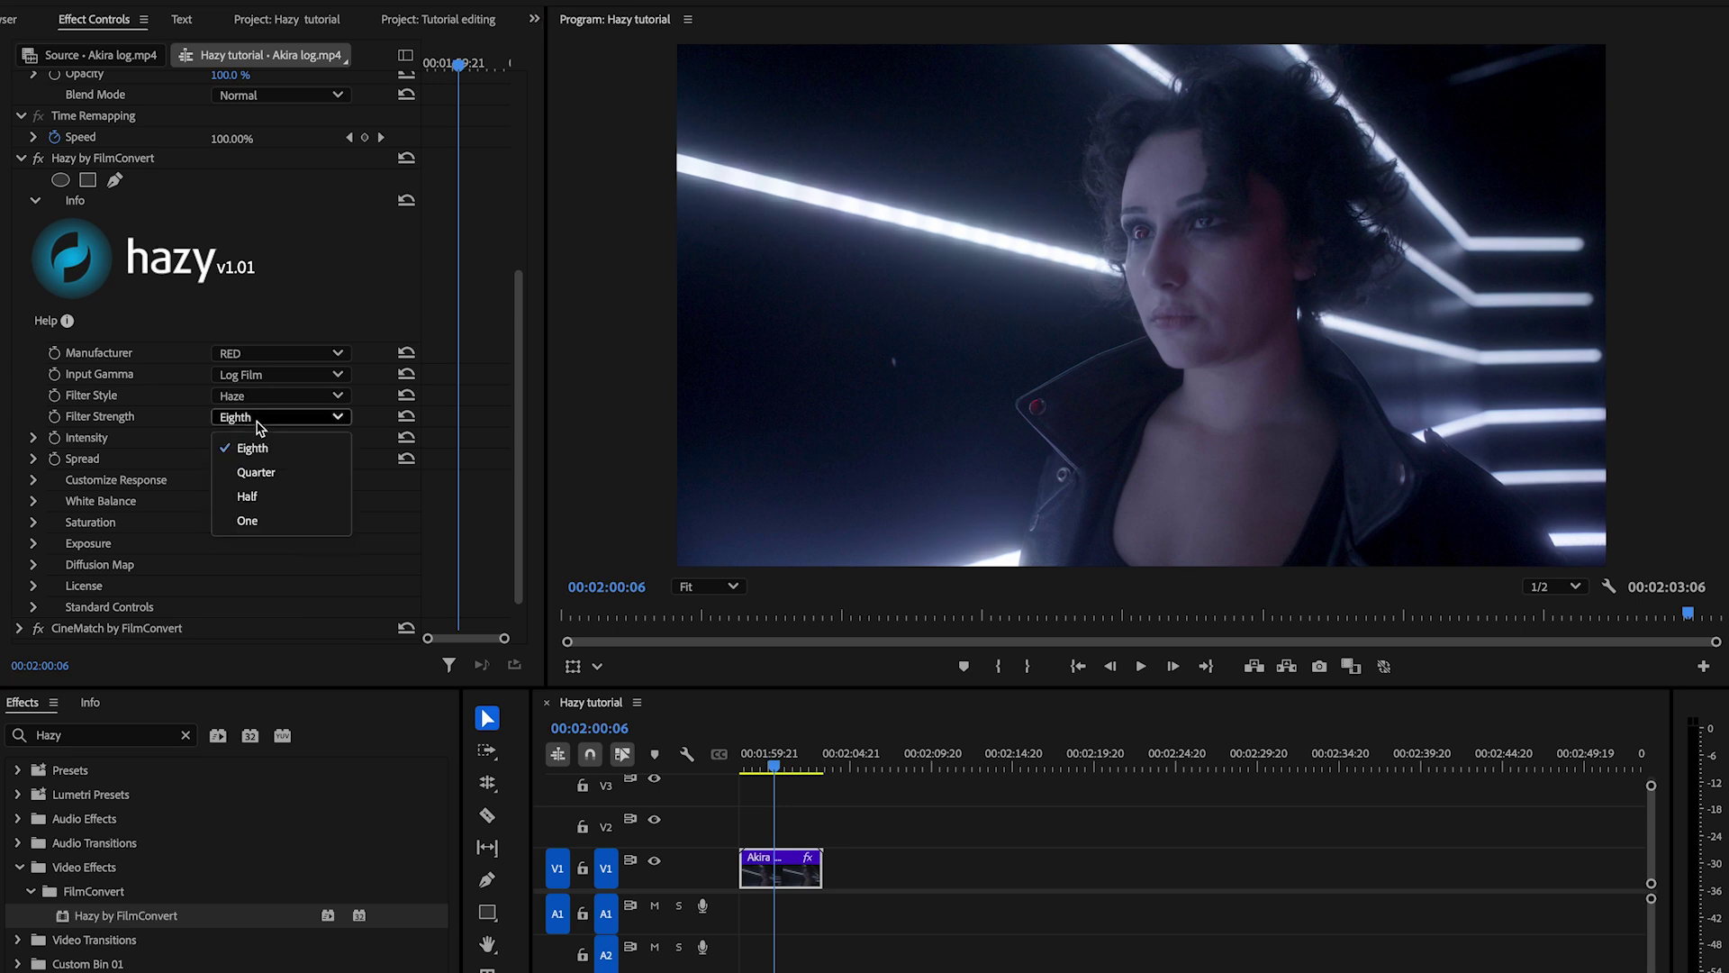
{"action": "left_click", "coordinate": [248, 497]}
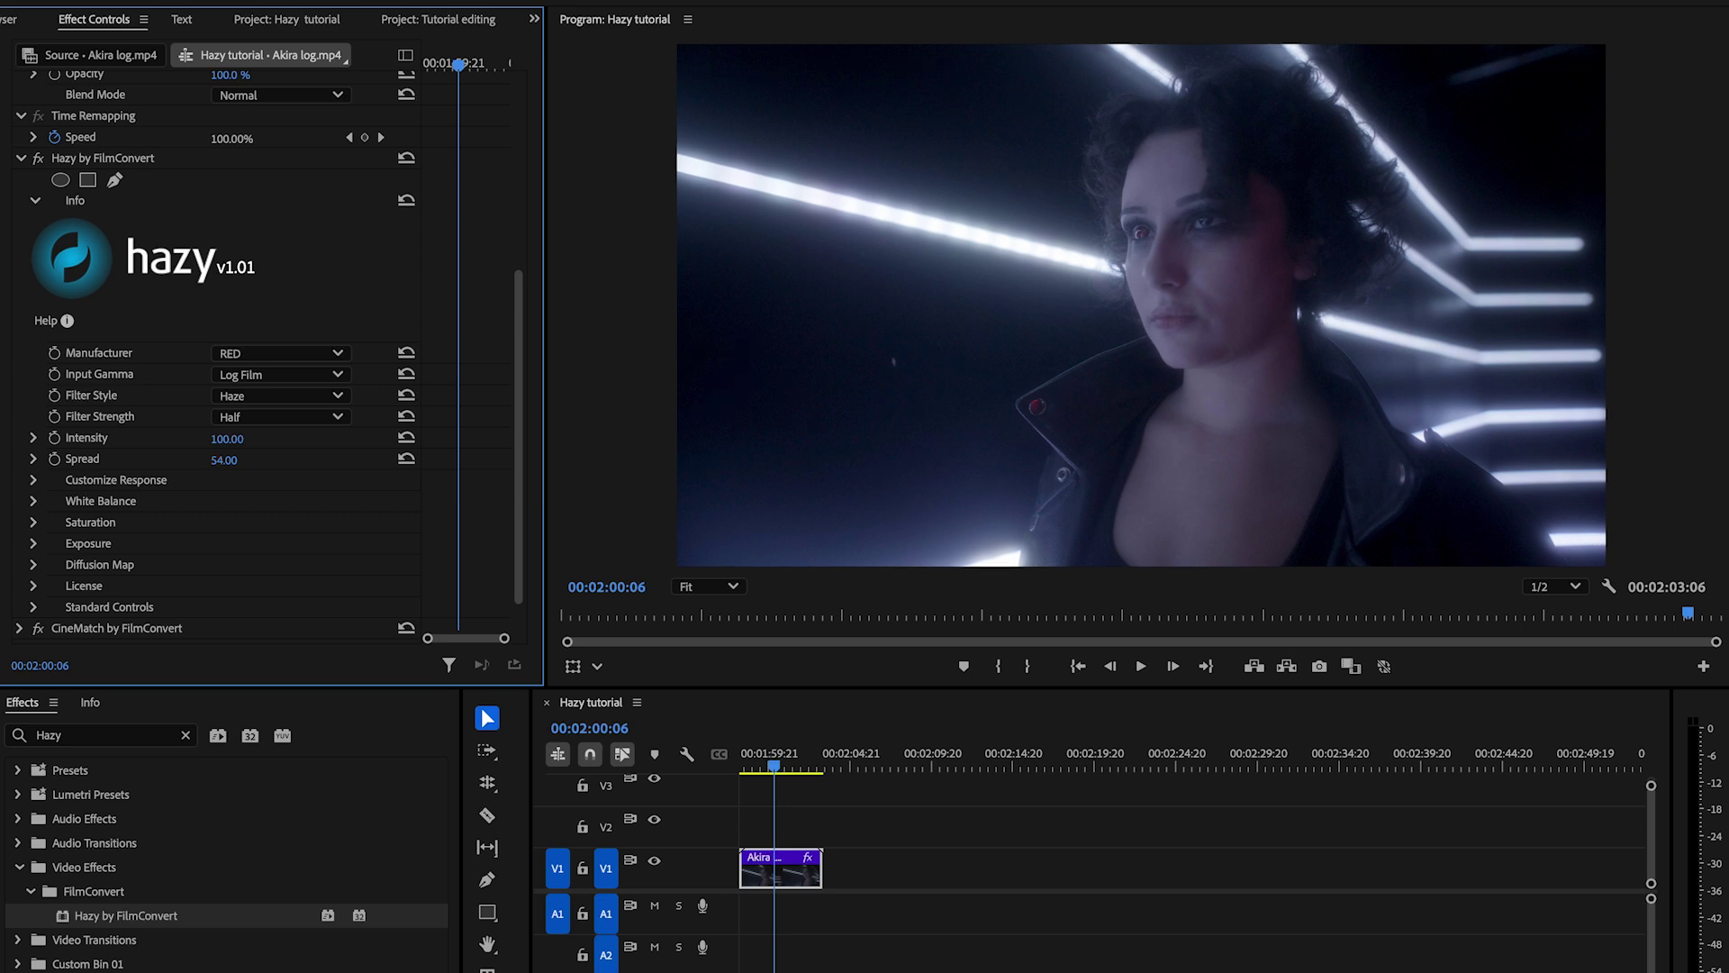
{"action": "left_click_drag", "start_coordinate": [223, 461], "coordinate": [251, 461]}
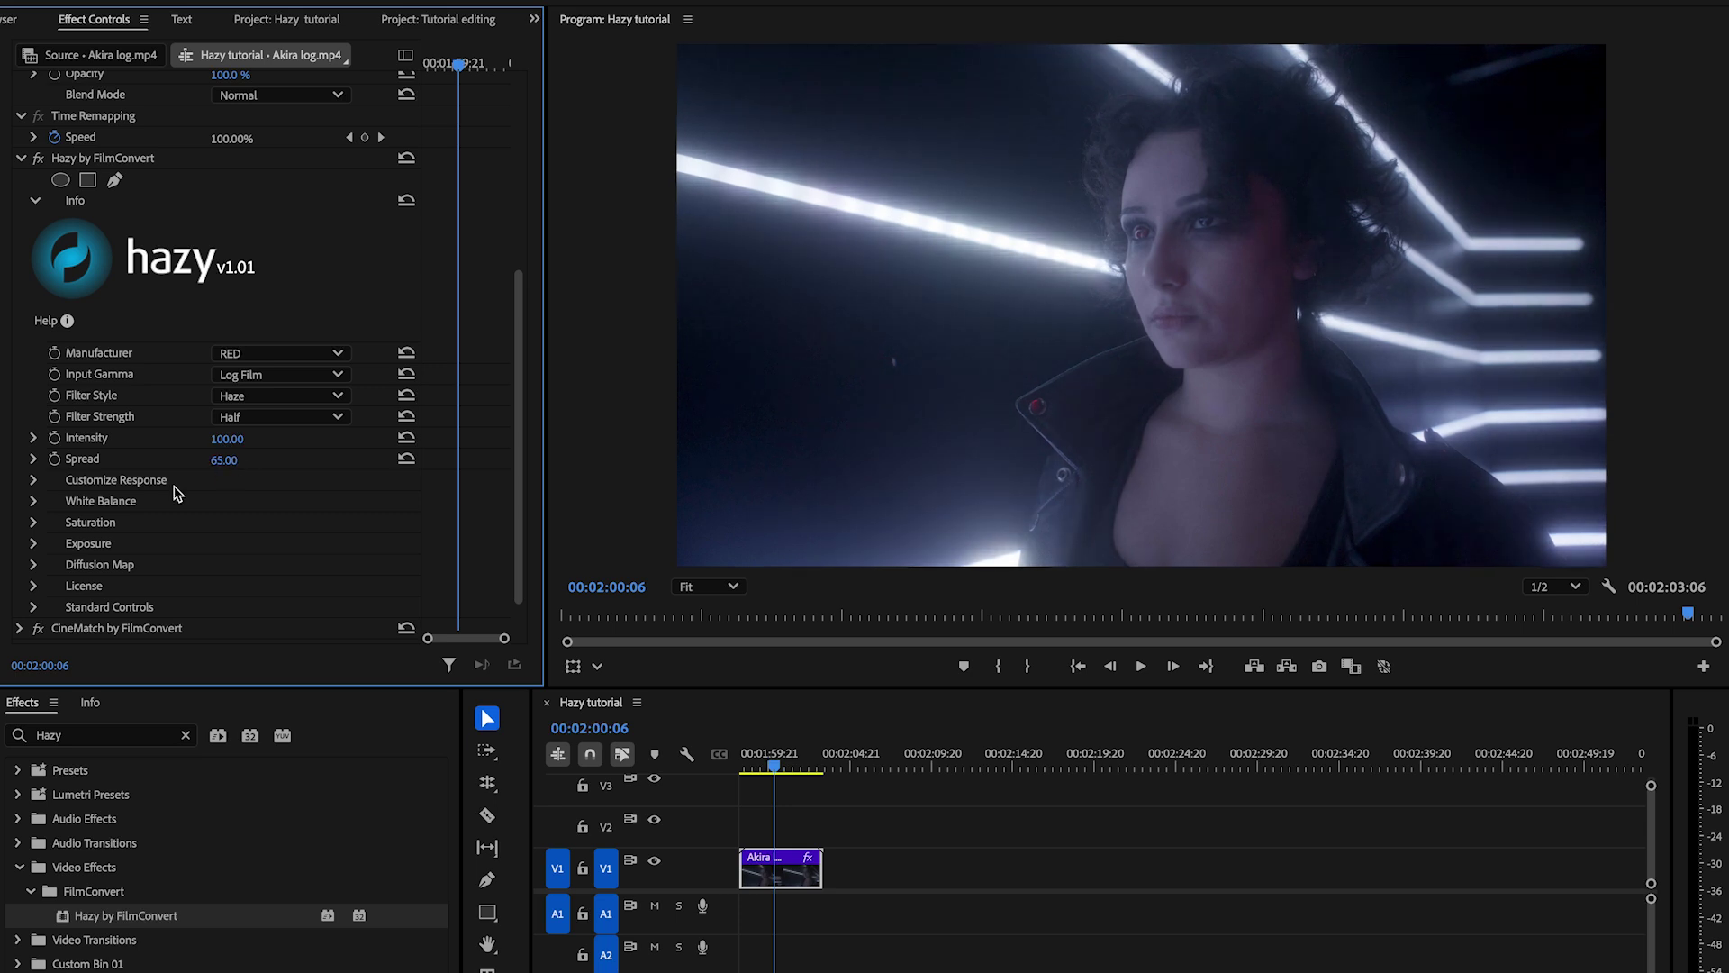
Step: Enable Customize Response and pull the curve's top point down
{"action": "left_click", "coordinate": [34, 482]}
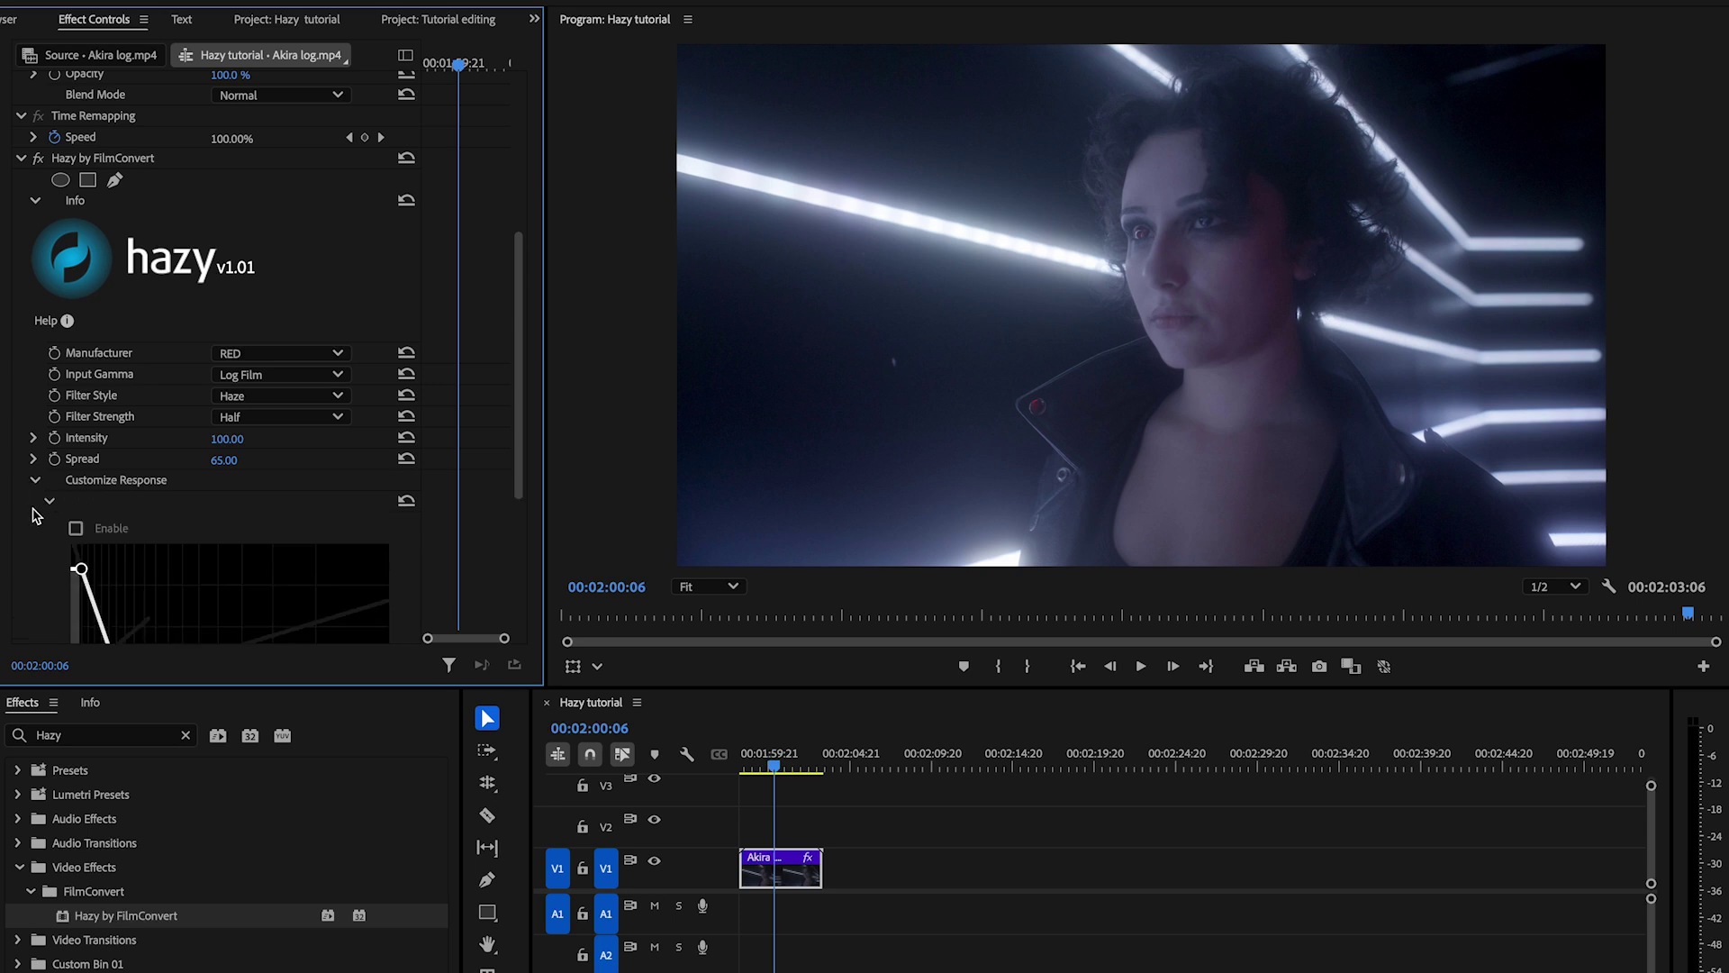
{"action": "scroll", "coordinate": [36, 518], "scroll_direction": "down", "scroll_amount": 3}
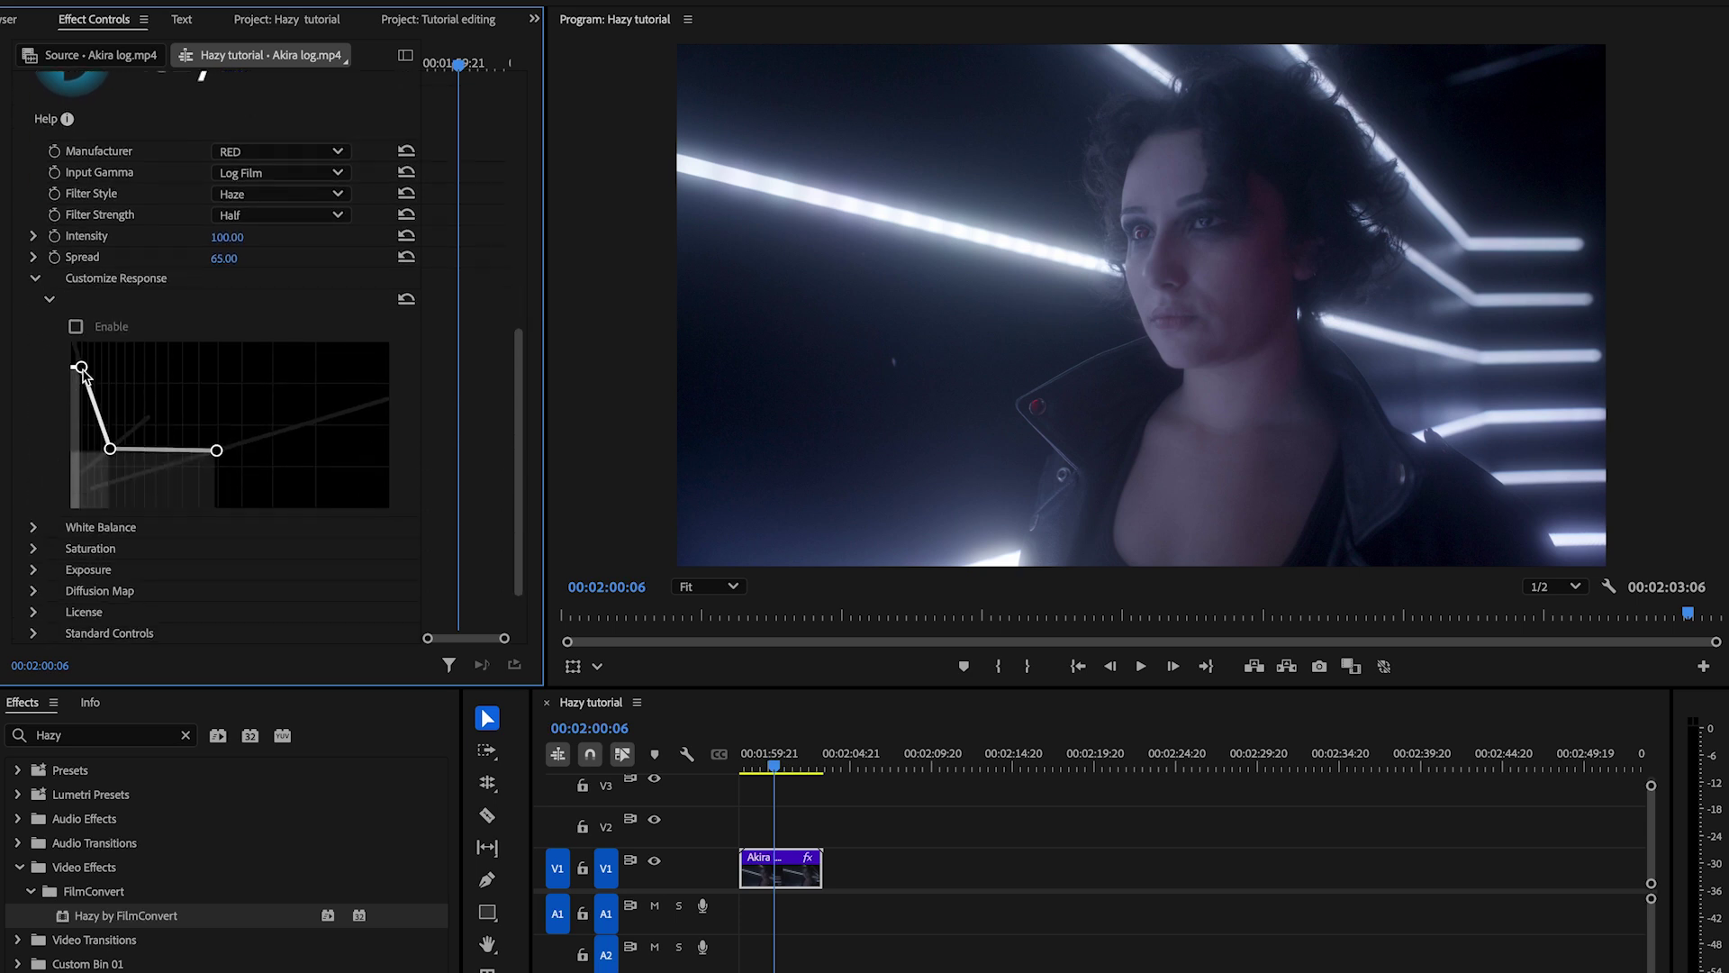
{"action": "left_click_drag", "start_coordinate": [81, 367], "coordinate": [81, 404]}
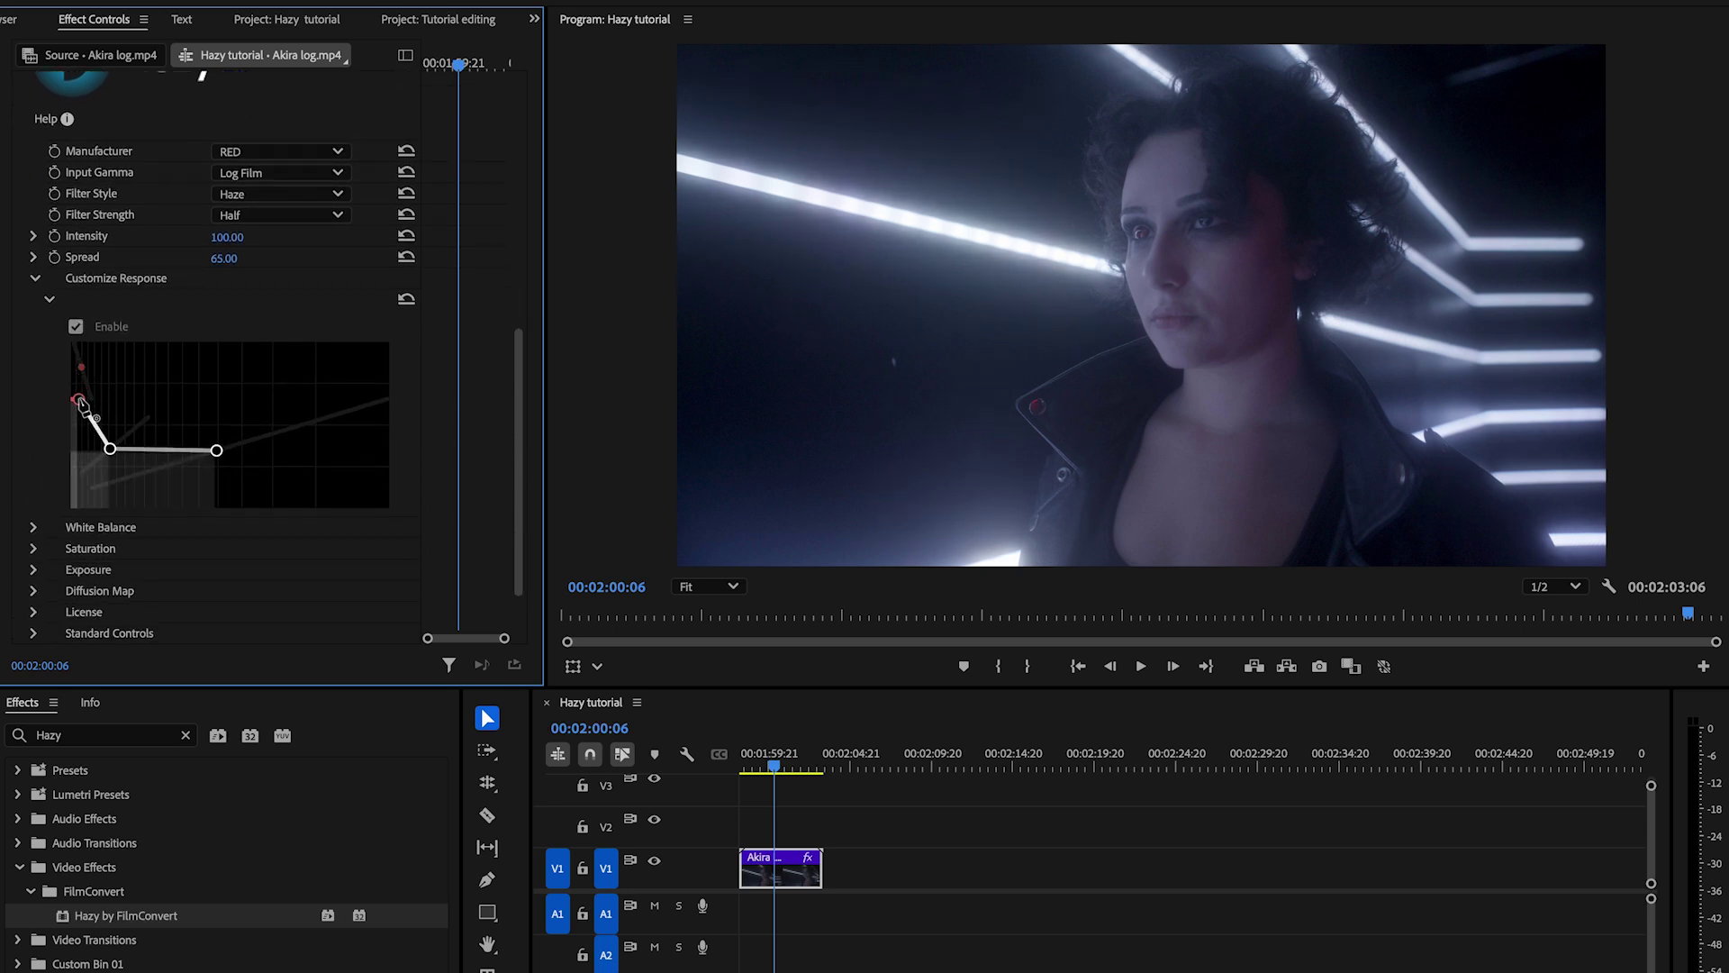
Step: Enable White Balance with Temperature -94 and Tint -41
{"action": "left_click", "coordinate": [34, 527]}
{"action": "scroll", "coordinate": [51, 470], "scroll_direction": "down", "scroll_amount": 3}
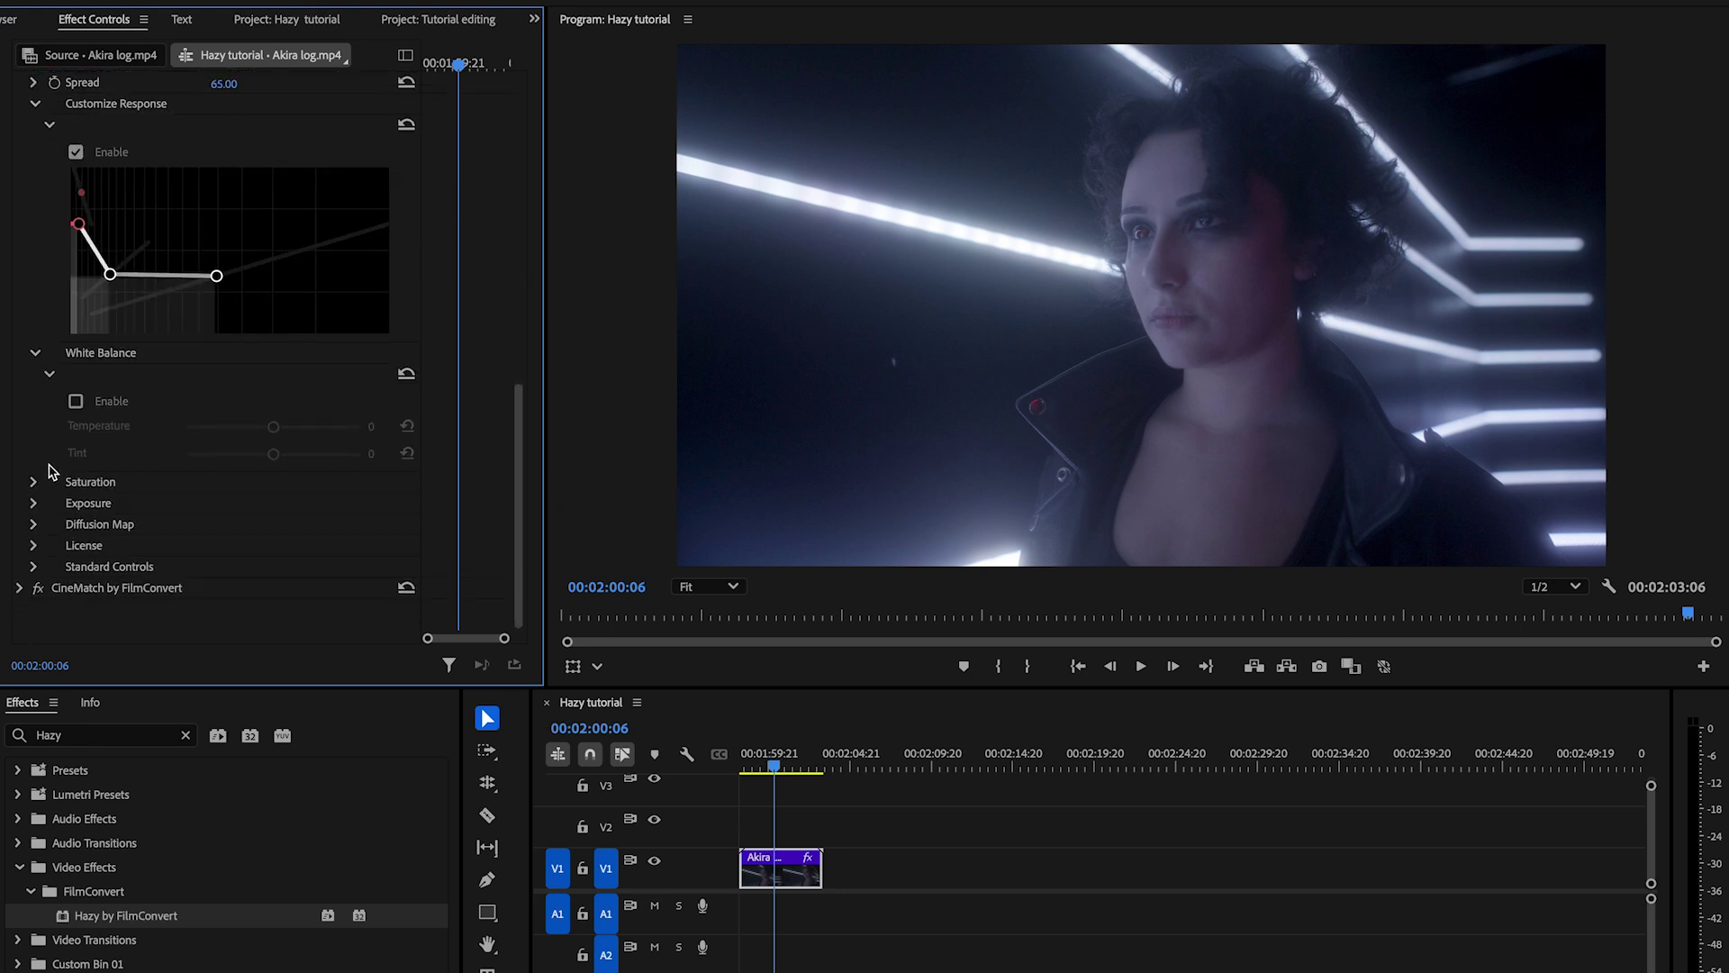
{"action": "left_click", "coordinate": [75, 402]}
{"action": "left_click_drag", "start_coordinate": [269, 435], "coordinate": [212, 431]}
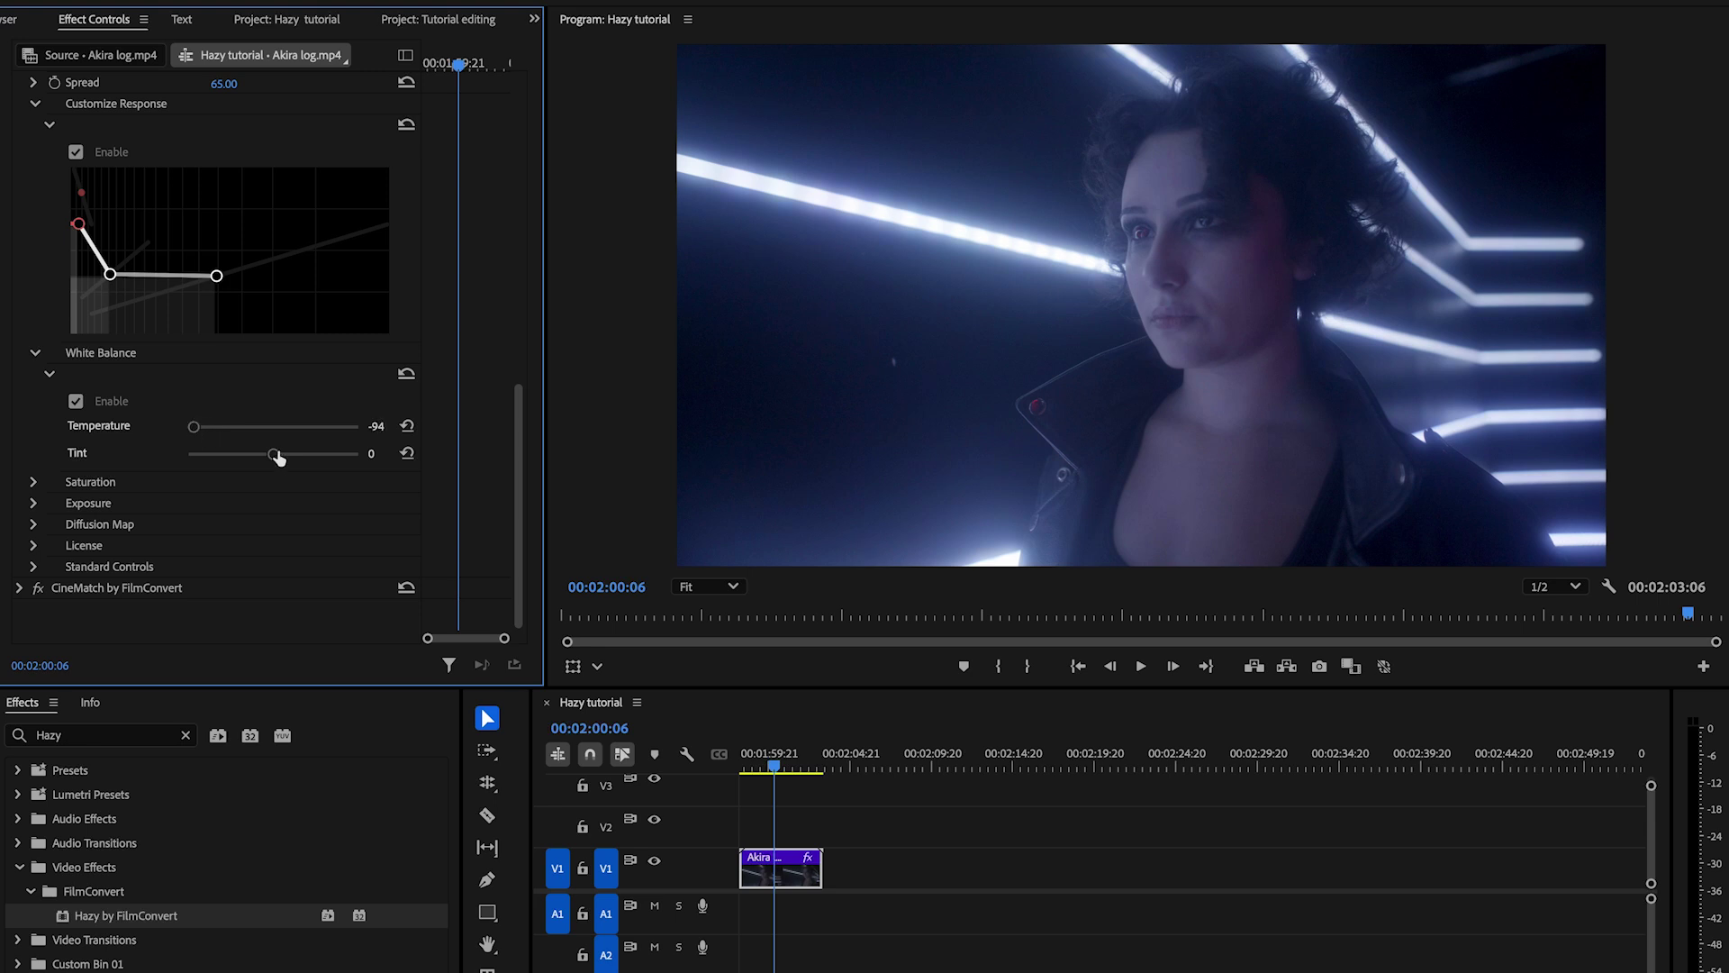
{"action": "left_click_drag", "start_coordinate": [273, 462], "coordinate": [237, 458]}
Step: Enable Saturation at 1.52 with Hue Average 97 and Qualify 100
{"action": "left_click", "coordinate": [37, 490]}
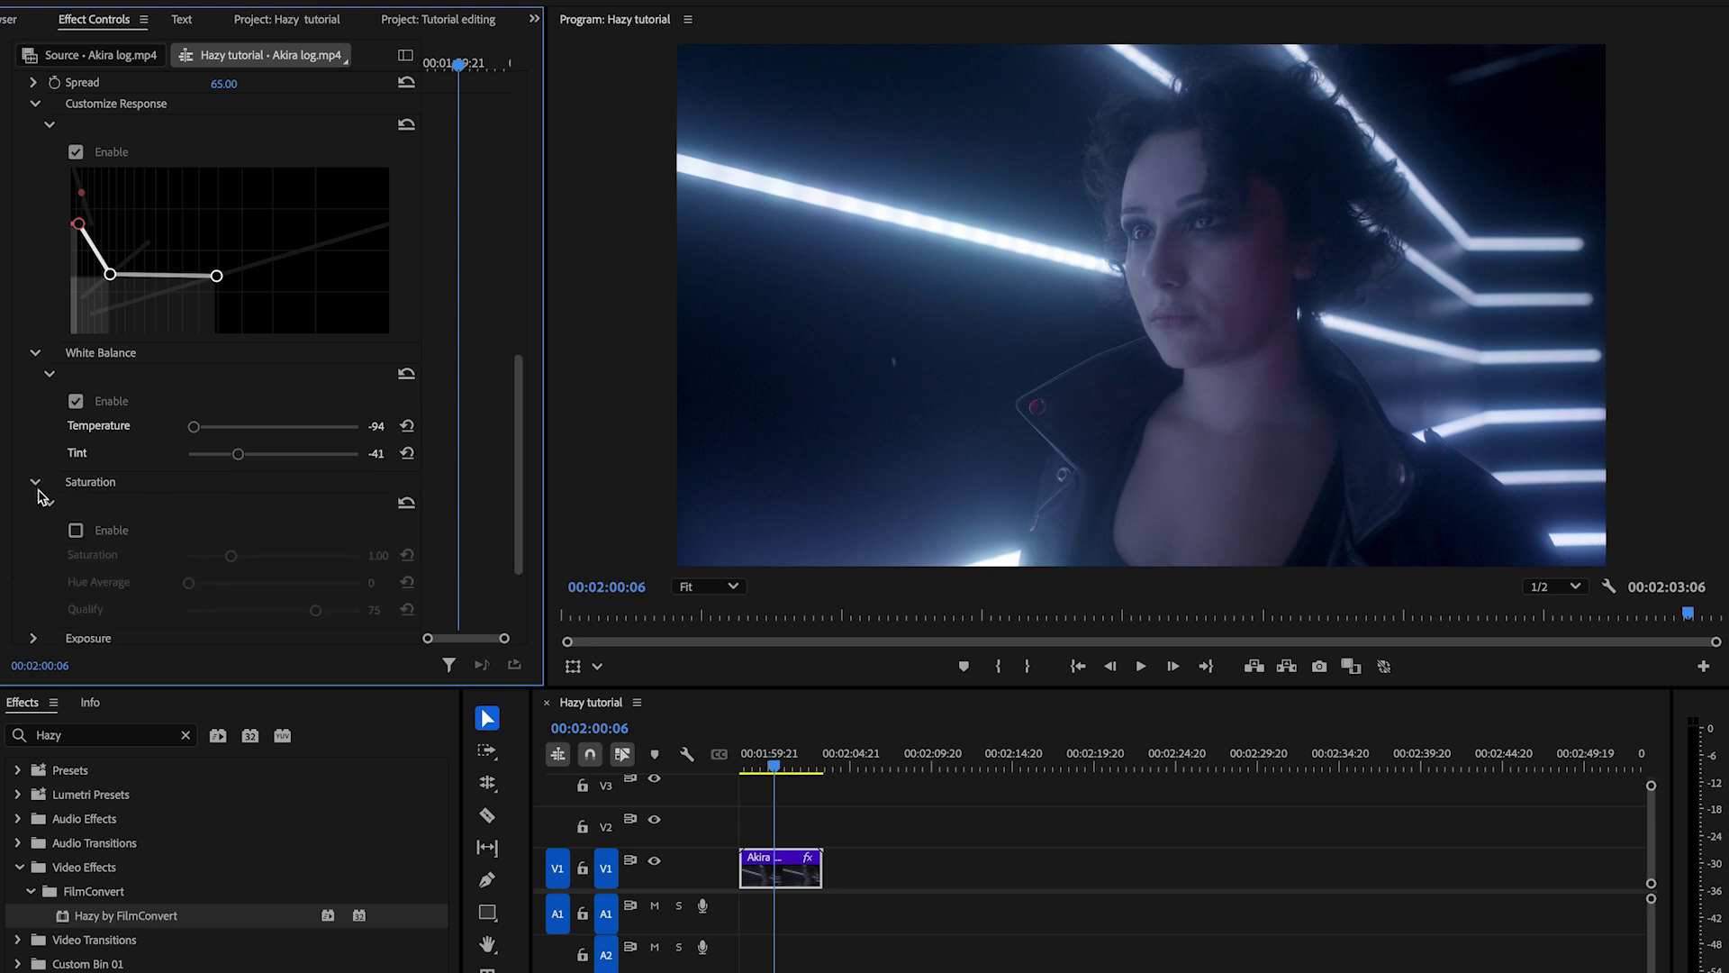
{"action": "left_click", "coordinate": [76, 531]}
{"action": "scroll", "coordinate": [112, 527], "scroll_direction": "down", "scroll_amount": 3}
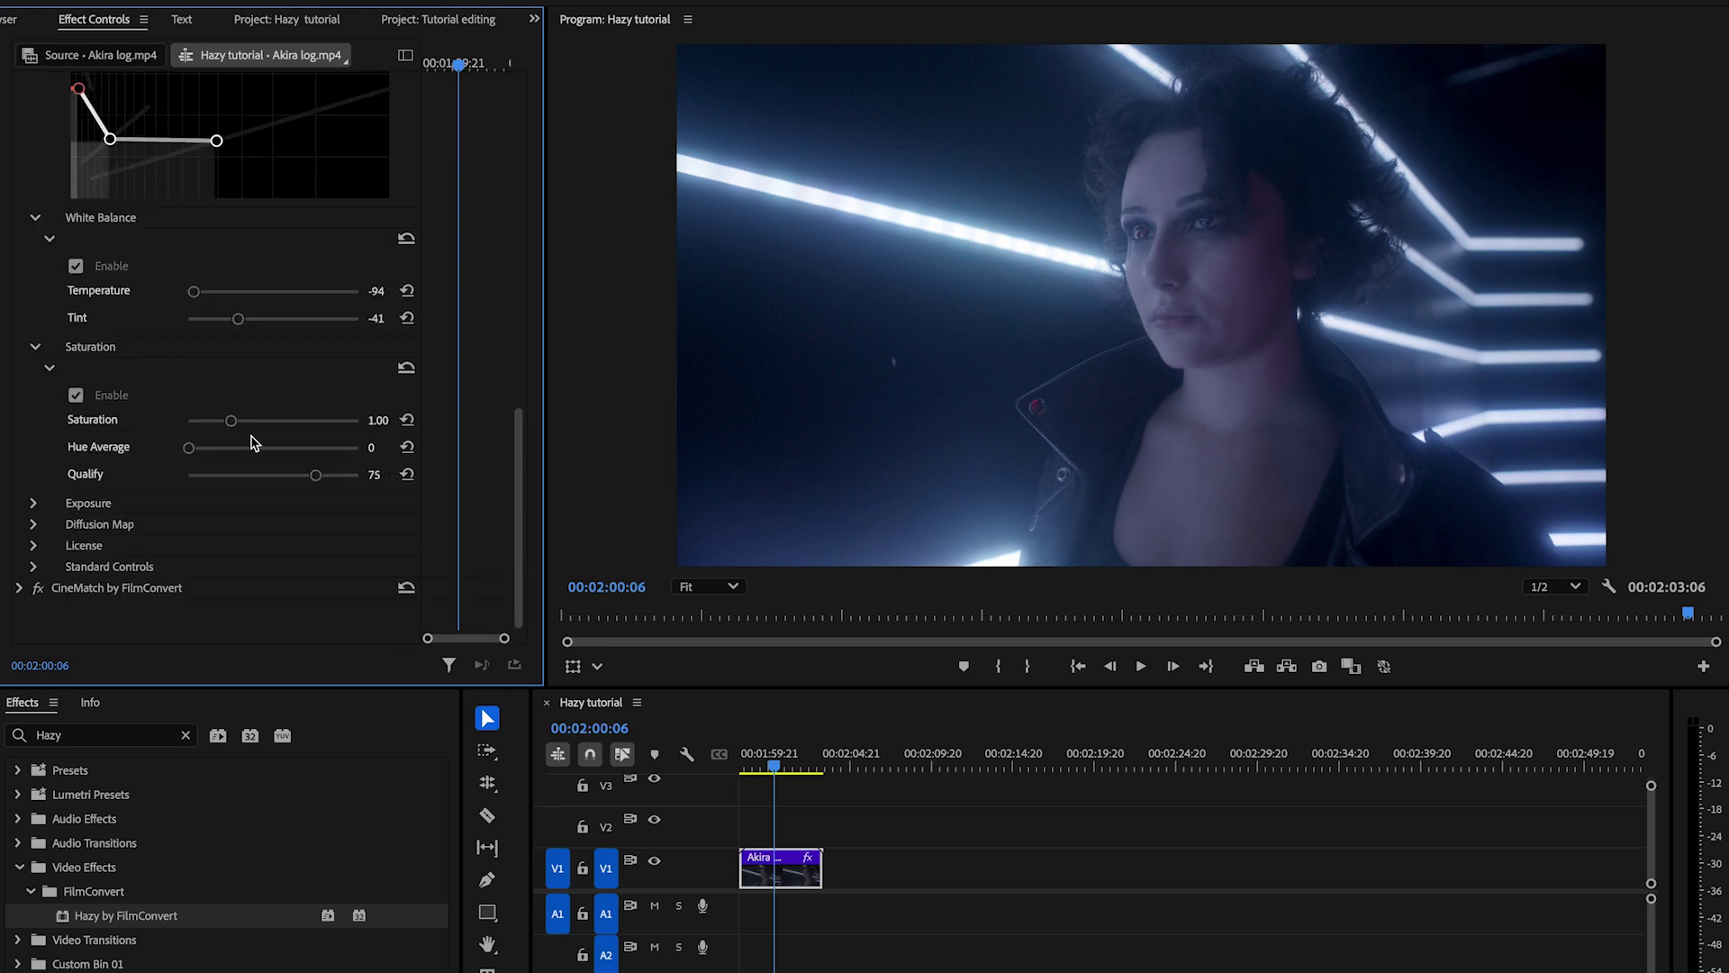
{"action": "left_click_drag", "start_coordinate": [234, 427], "coordinate": [363, 481]}
Step: Enable the Akira portrait's Hazy Exposure at 0.71 with Green lowered to -1.01
{"action": "left_click", "coordinate": [34, 503]}
{"action": "scroll", "coordinate": [40, 504], "scroll_direction": "down", "scroll_amount": 3}
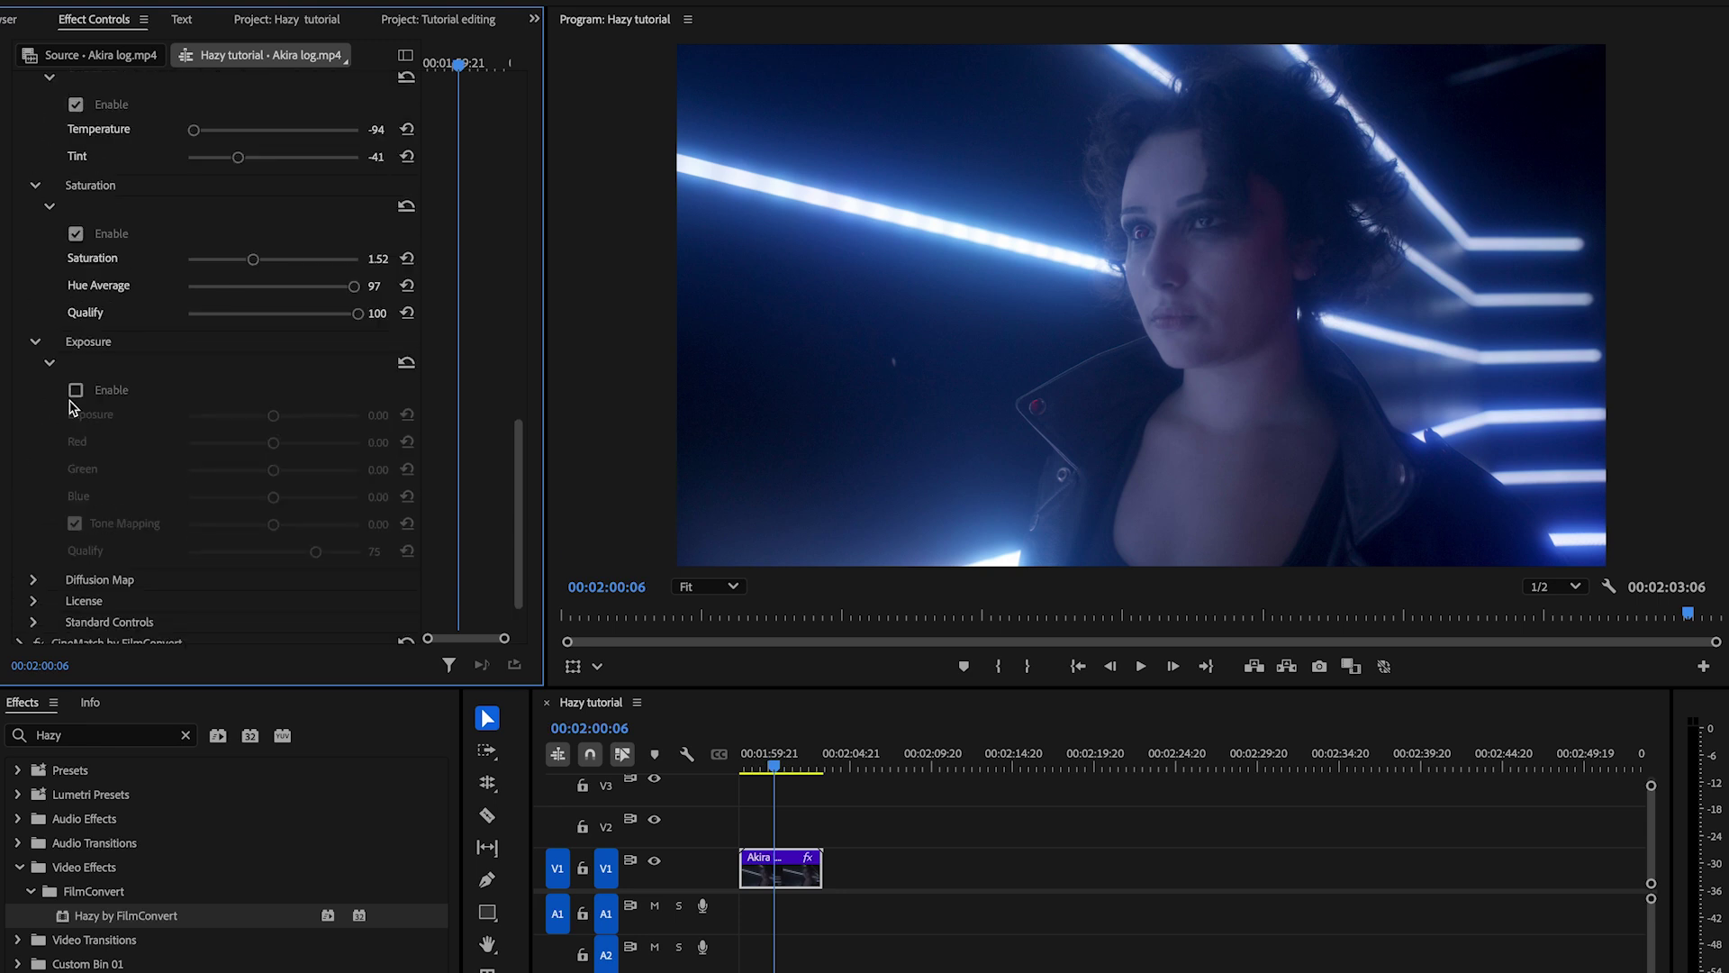
{"action": "left_click_drag", "start_coordinate": [274, 418], "coordinate": [280, 422]}
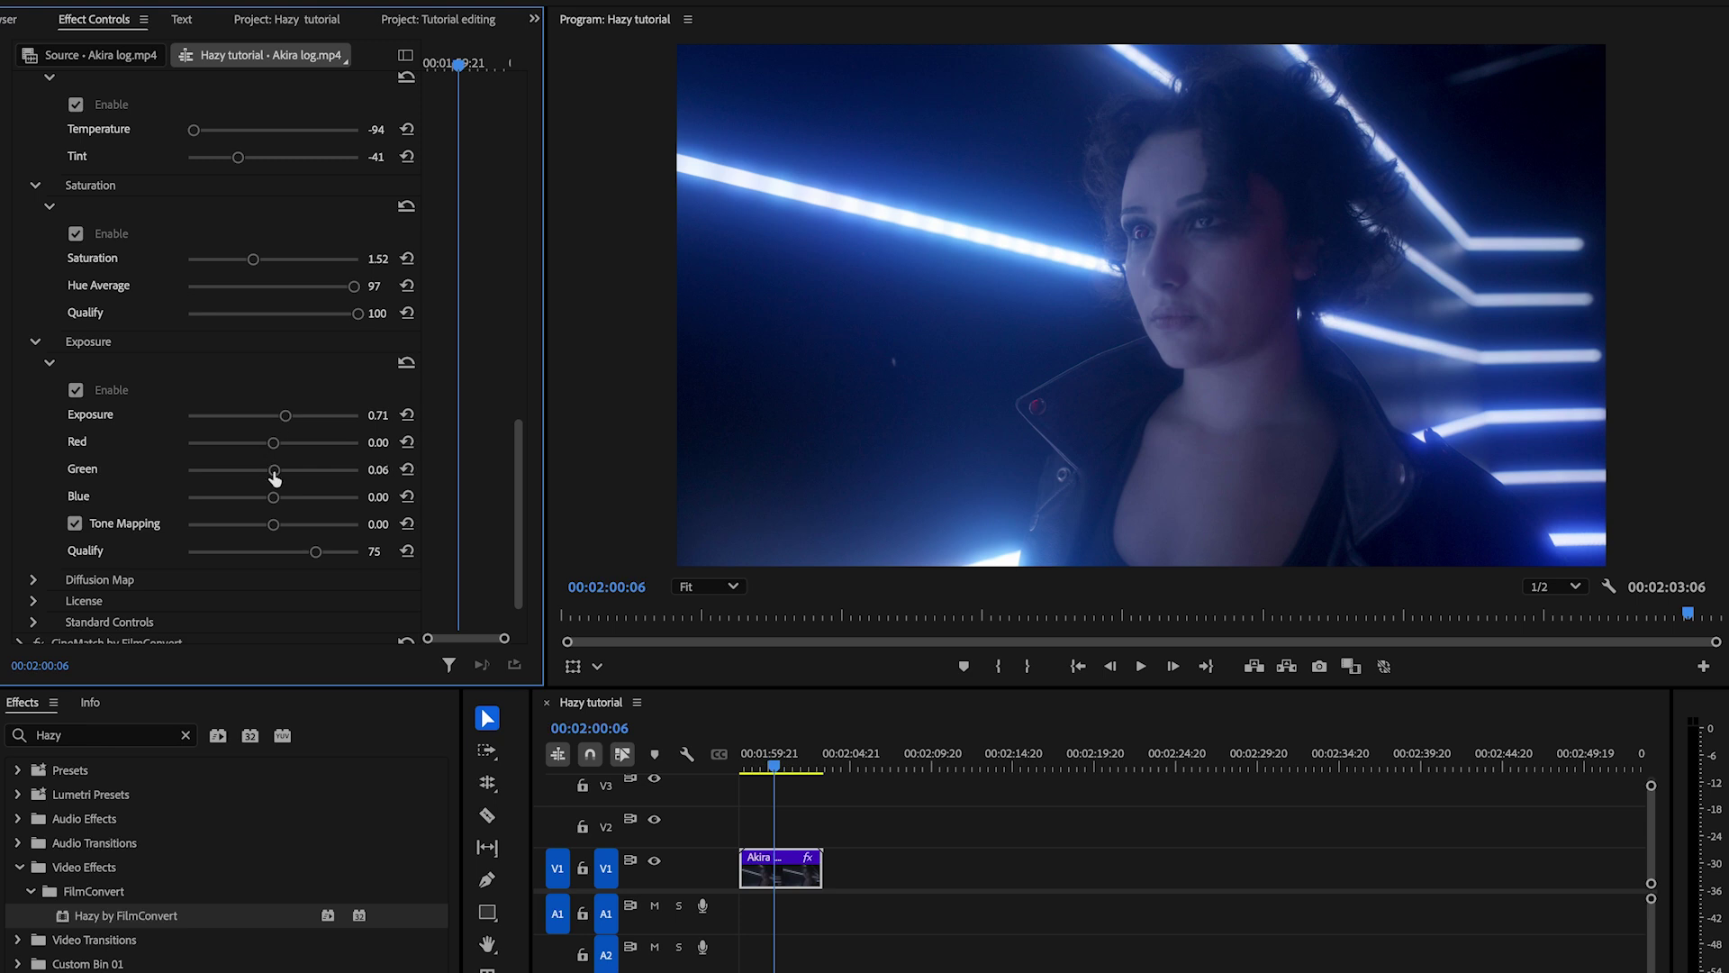
{"action": "left_click_drag", "start_coordinate": [275, 478], "coordinate": [257, 477]}
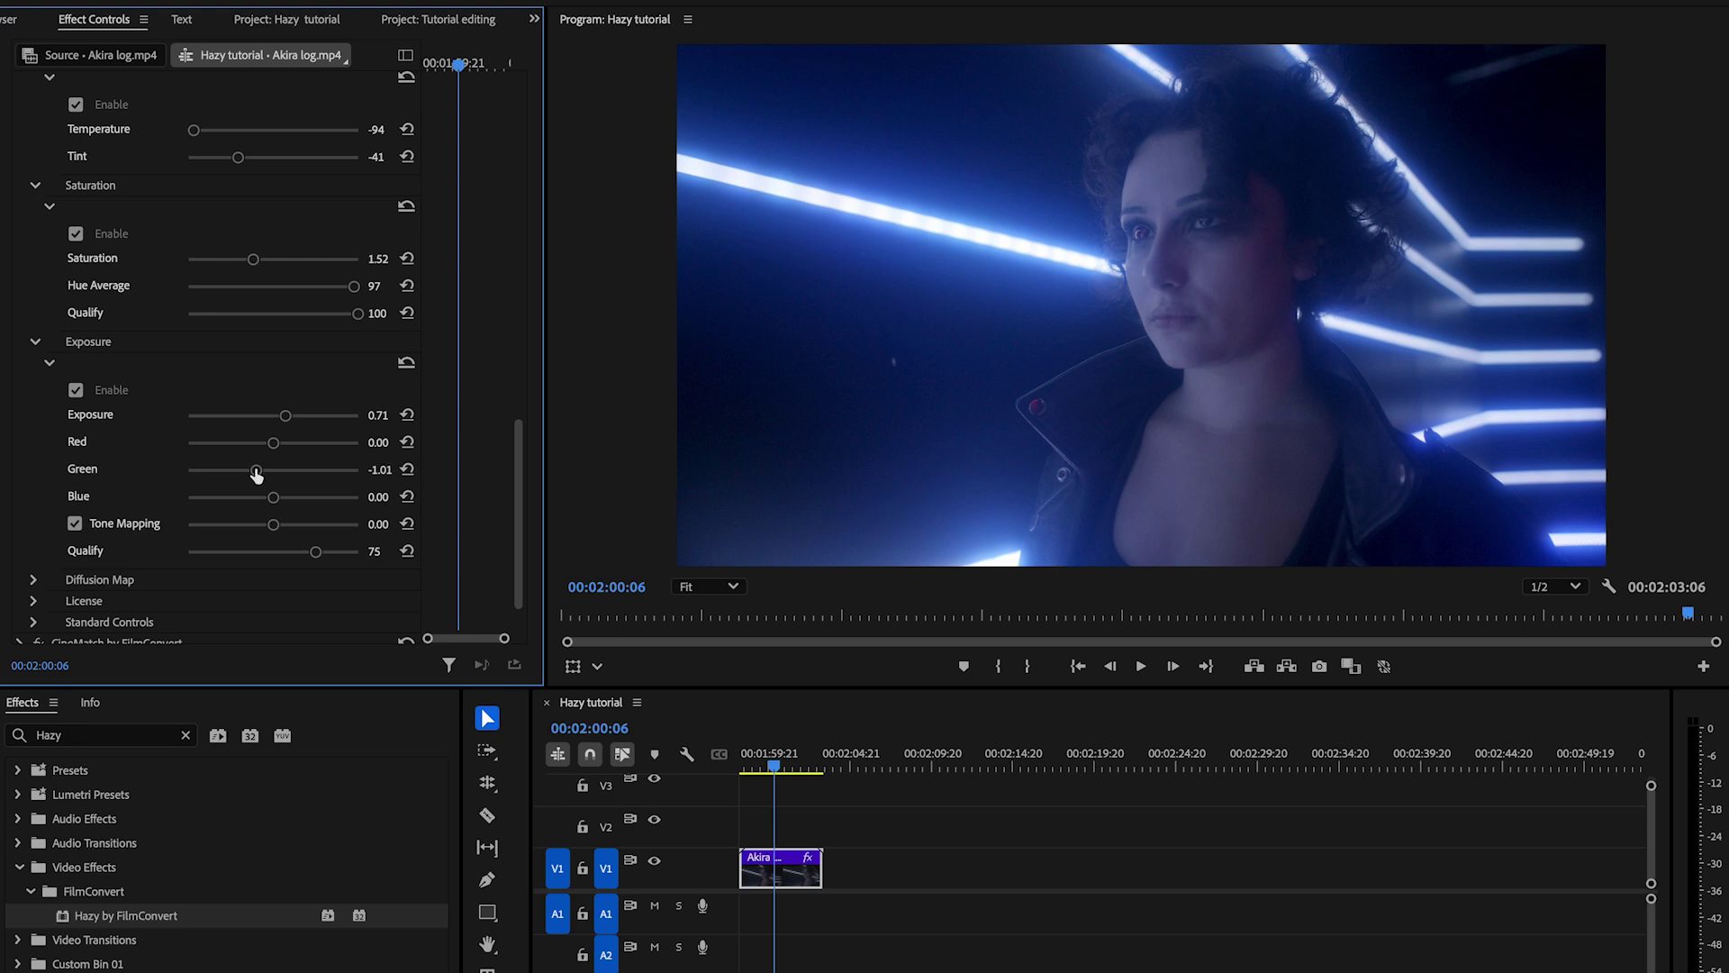